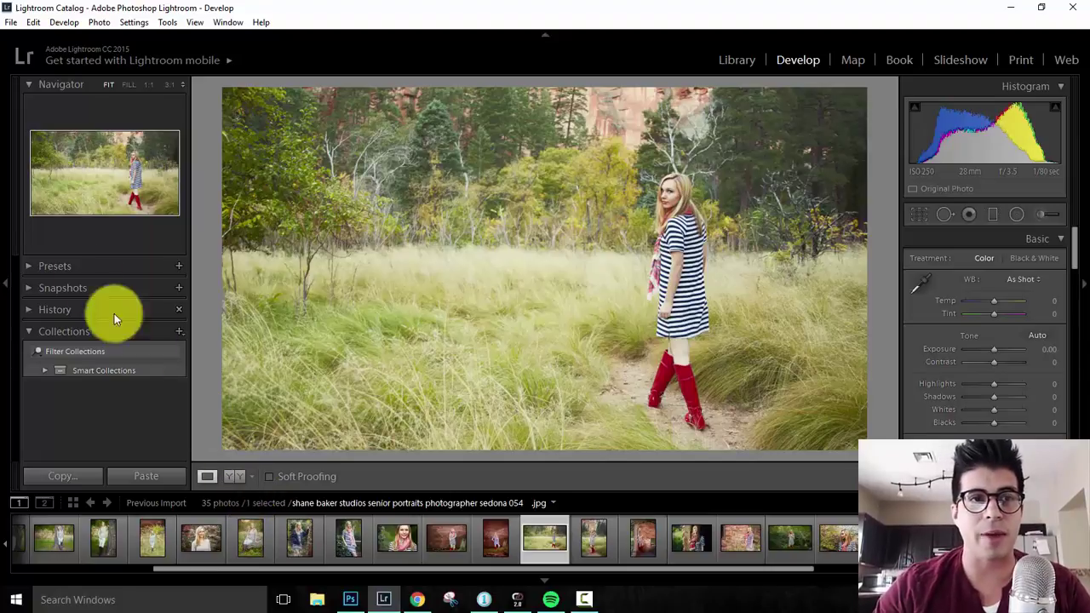
Step: Open Lightroom's Watermark Editor, try a graphic watermark, then keep the default 'Copyright' text watermark
left_click(32, 22)
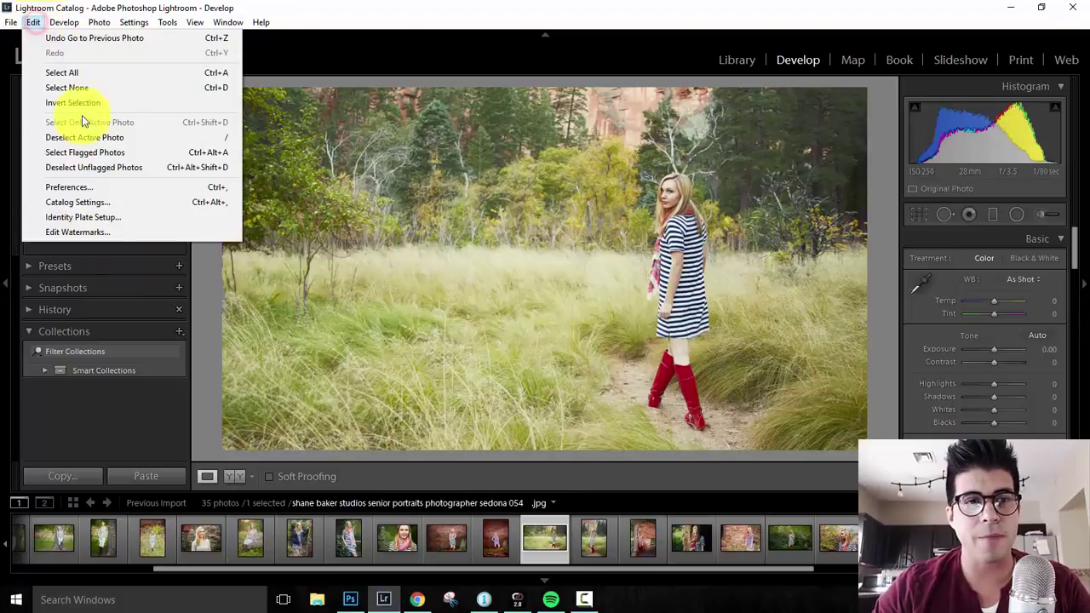
left_click(103, 232)
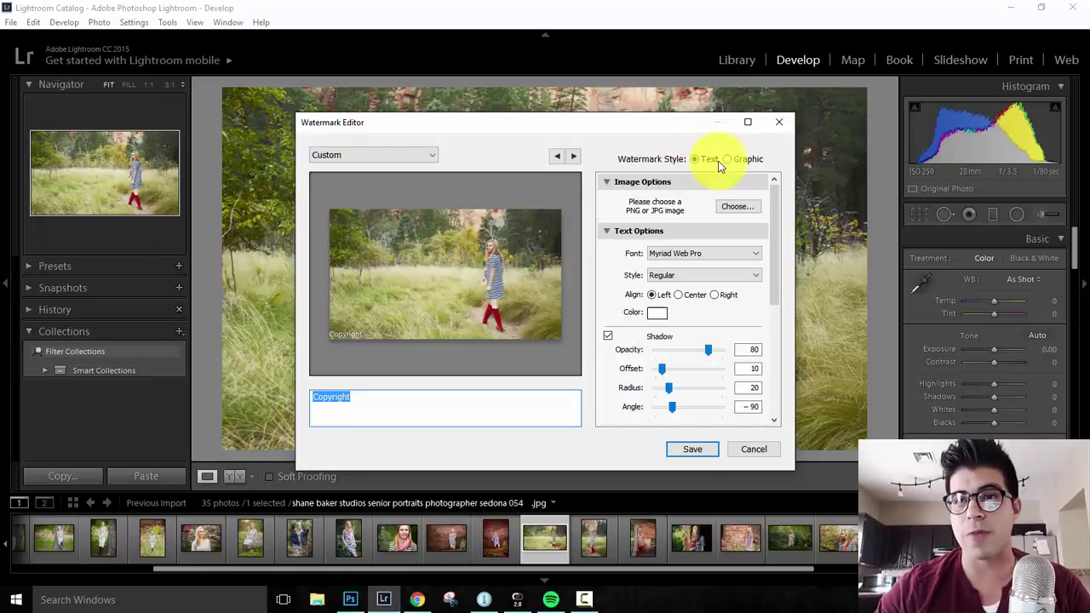
left_click(727, 159)
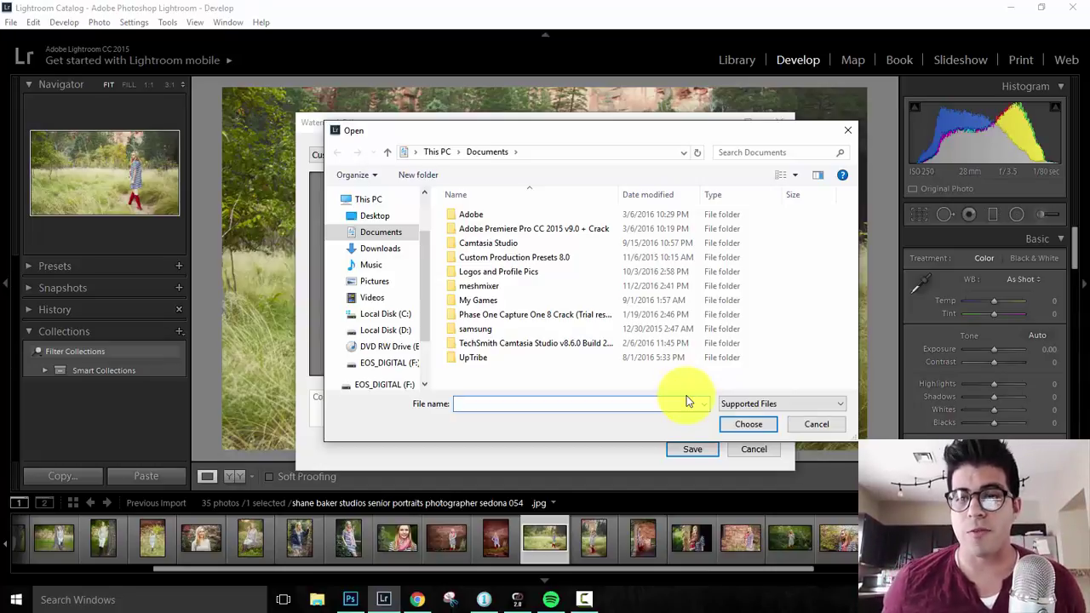
left_click(810, 428)
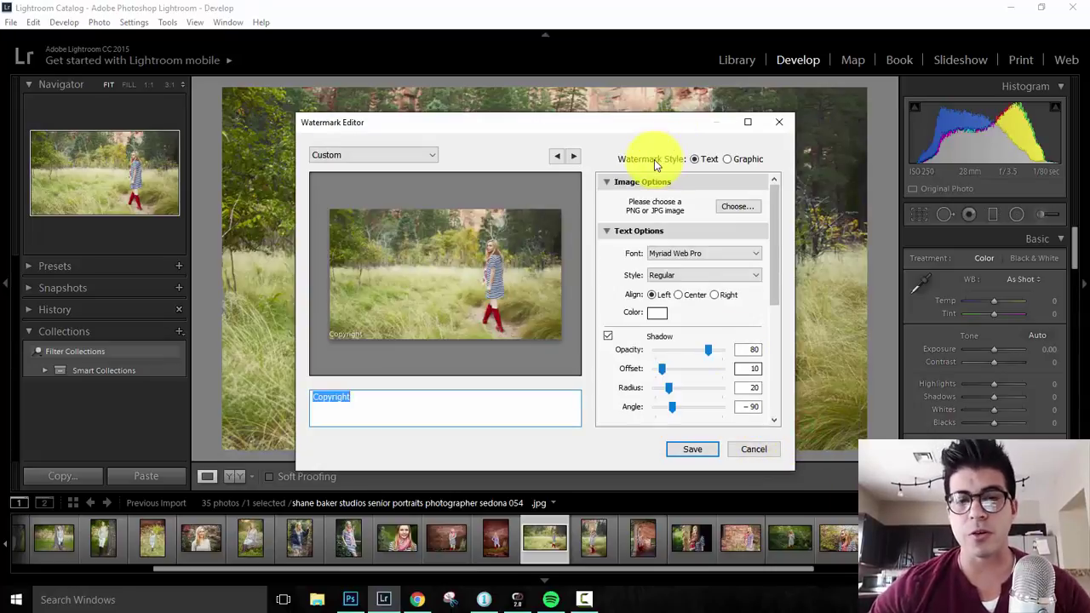
Step: Replace the watermark text with 'SHANE BAKER STUDIOS' and scroll down to Watermark Effects
type("S")
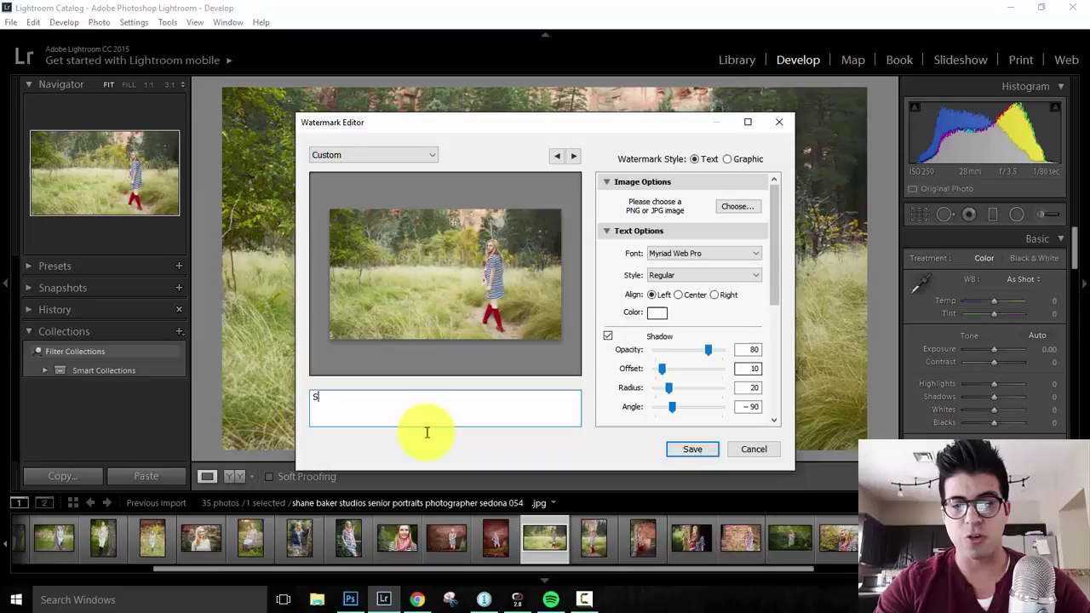
type("HANE BAKER STUDIOS")
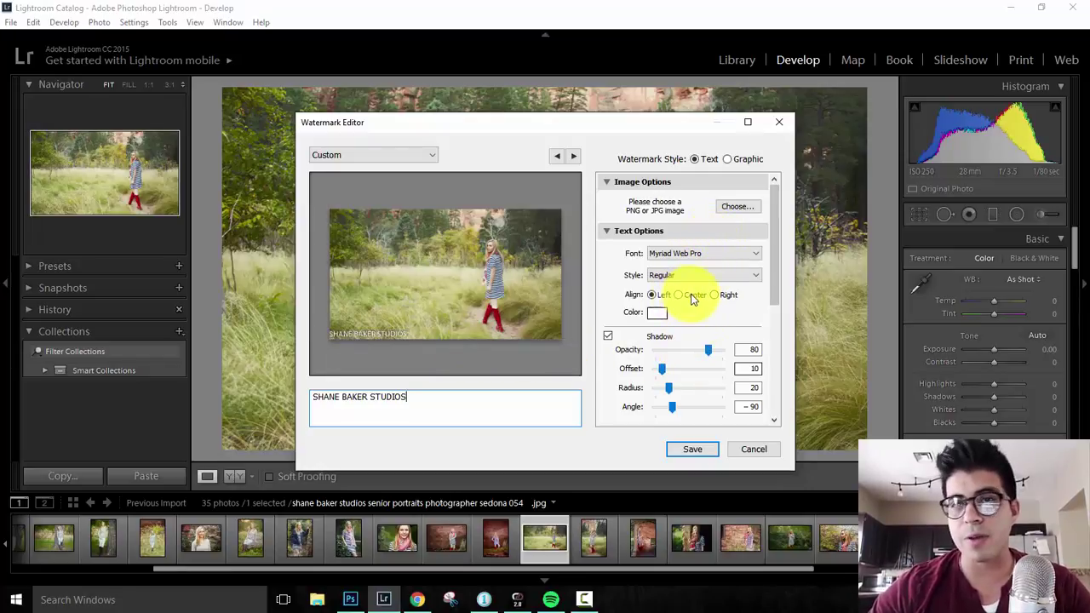
left_click(775, 247)
left_click_drag(775, 247, 661, 308)
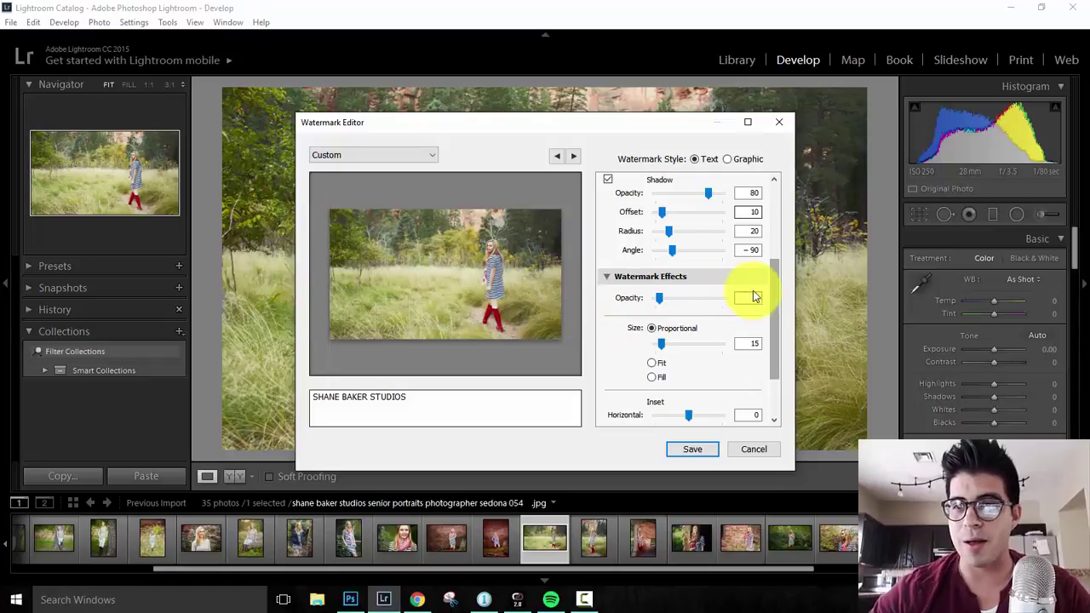
Step: After trying other anchors and sizes, anchor the watermark bottom-left with size 9 and opacity 10
left_click_drag(775, 303, 777, 341)
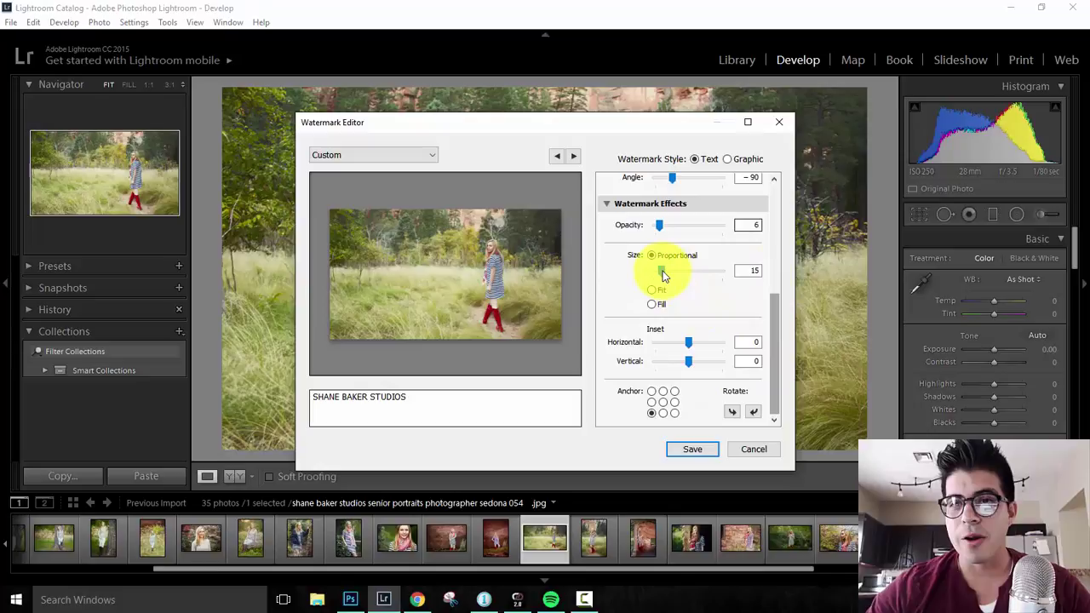
left_click_drag(660, 226, 722, 227)
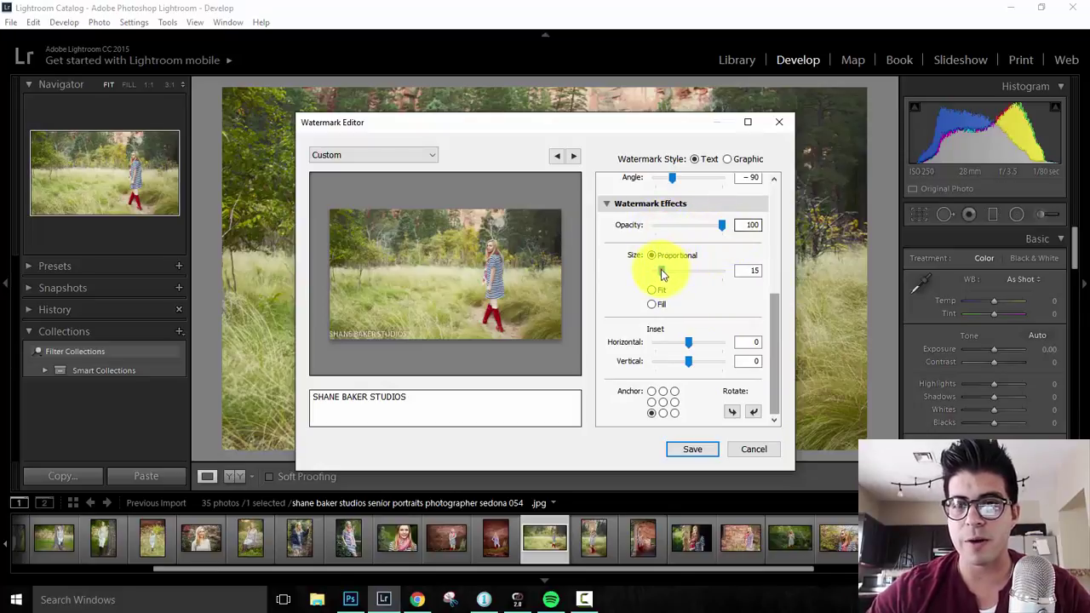
mouse_move(661, 270)
left_mouse_down()
mouse_move(679, 273)
mouse_move(663, 270)
left_mouse_up()
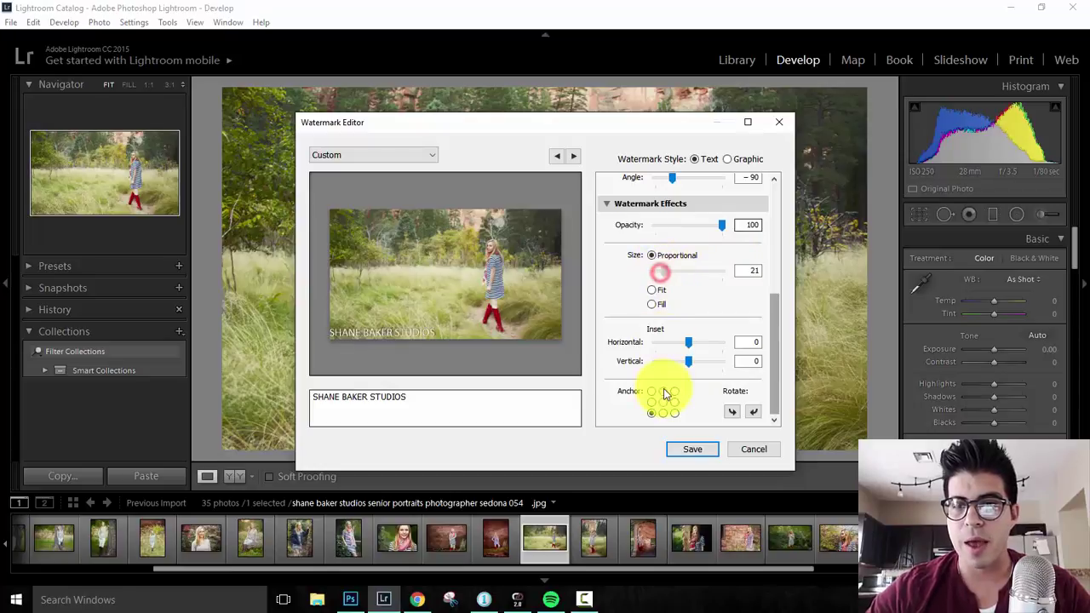
left_click(663, 414)
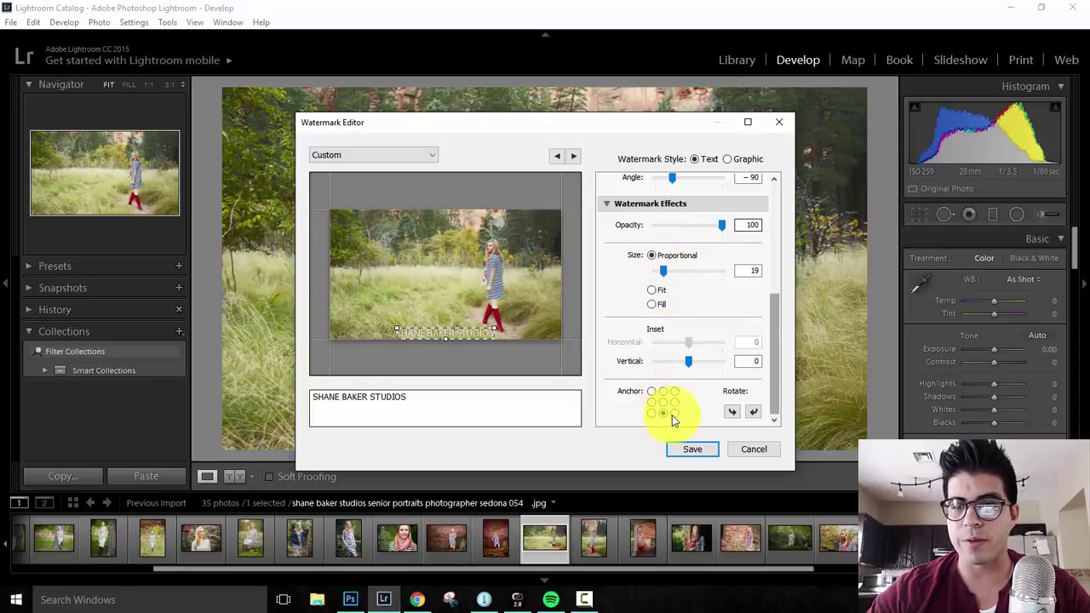
left_click(674, 414)
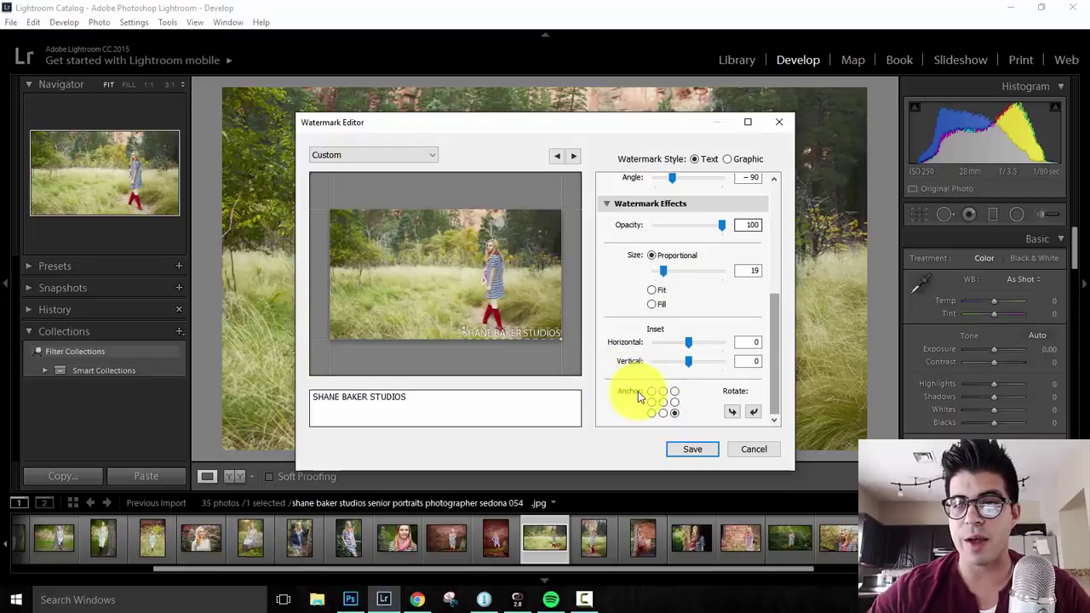
left_click(650, 392)
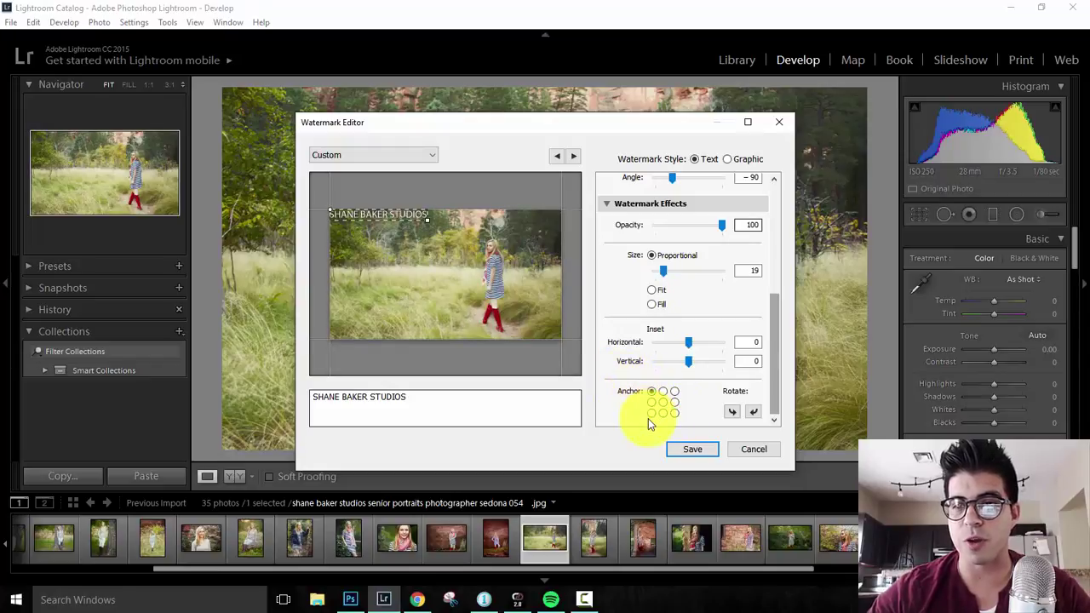
left_click(653, 415)
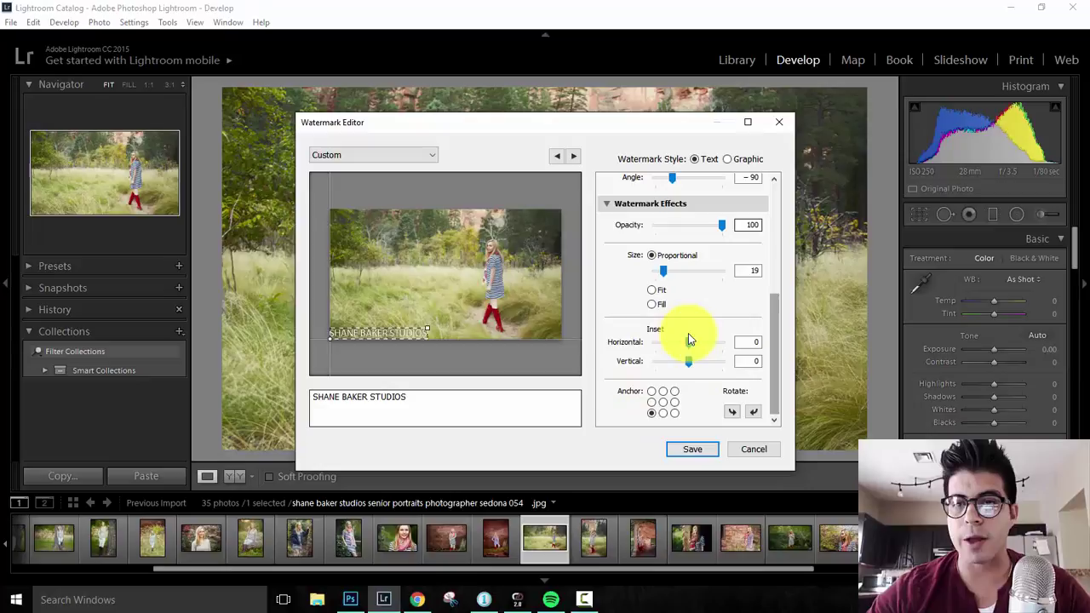
left_click_drag(664, 274, 658, 272)
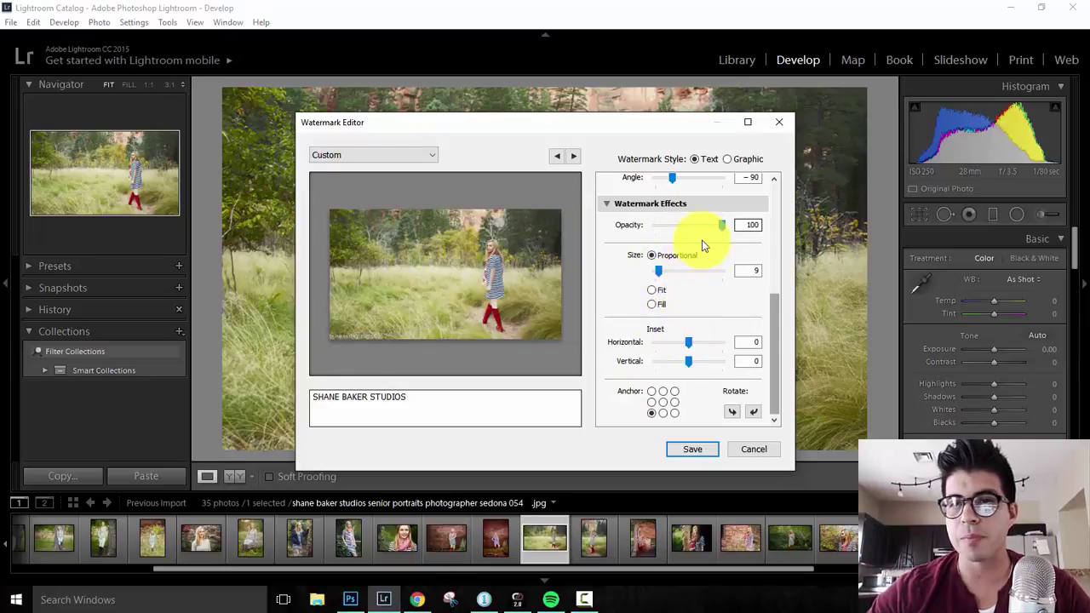
left_click_drag(718, 228, 663, 230)
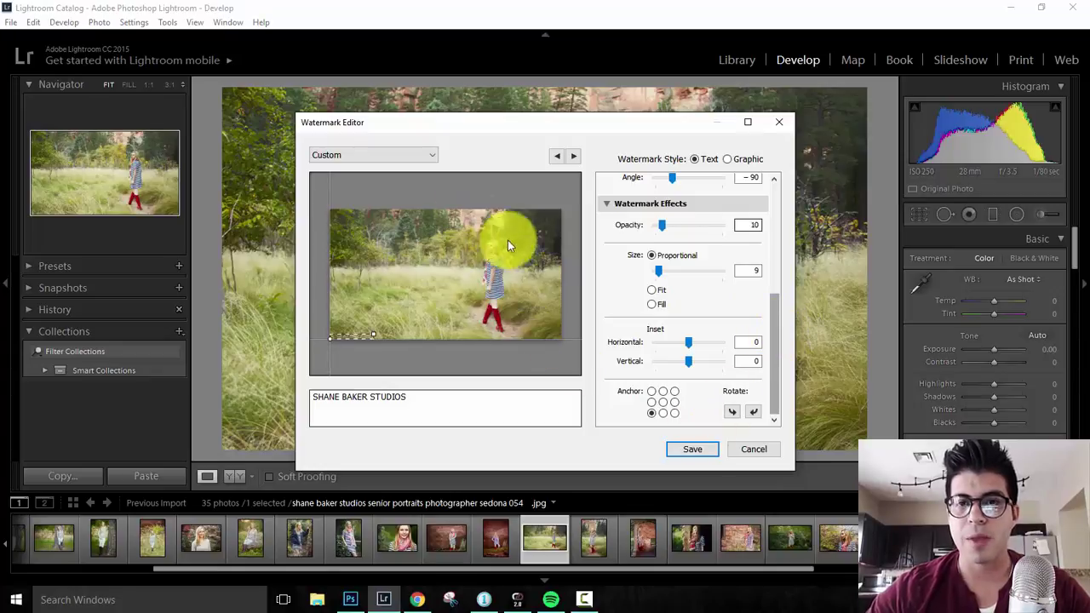
Step: Save the current watermark settings as a preset named 'Test'
left_click(690, 449)
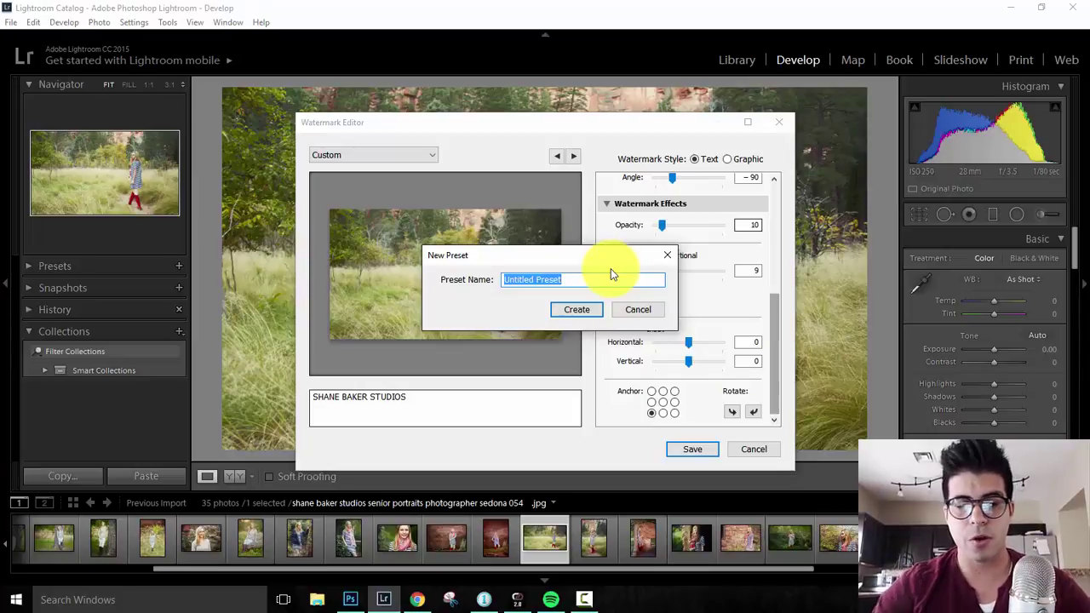
type("test")
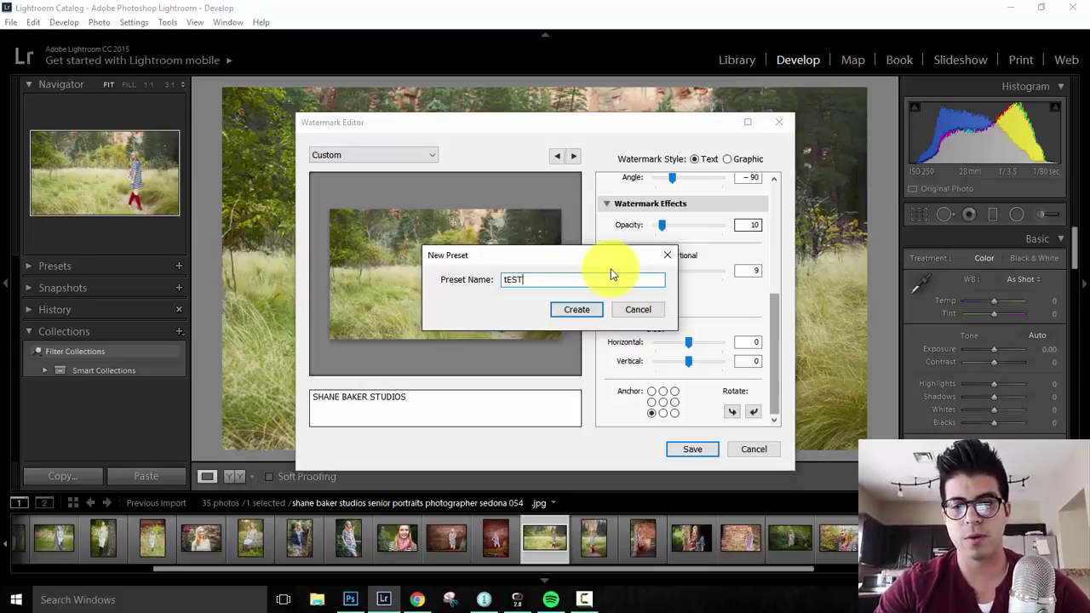
key("BackSpace")
key("BackSpace")
key("BackSpace")
key("BackSpace")
type("TEst")
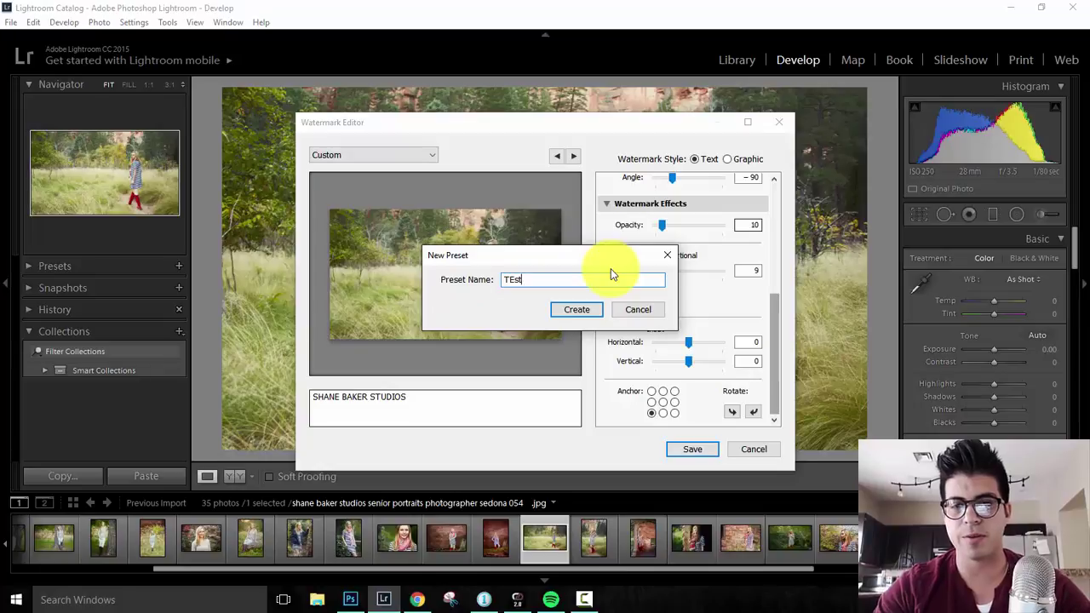
key("BackSpace")
key("BackSpace")
key("BackSpace")
type("est")
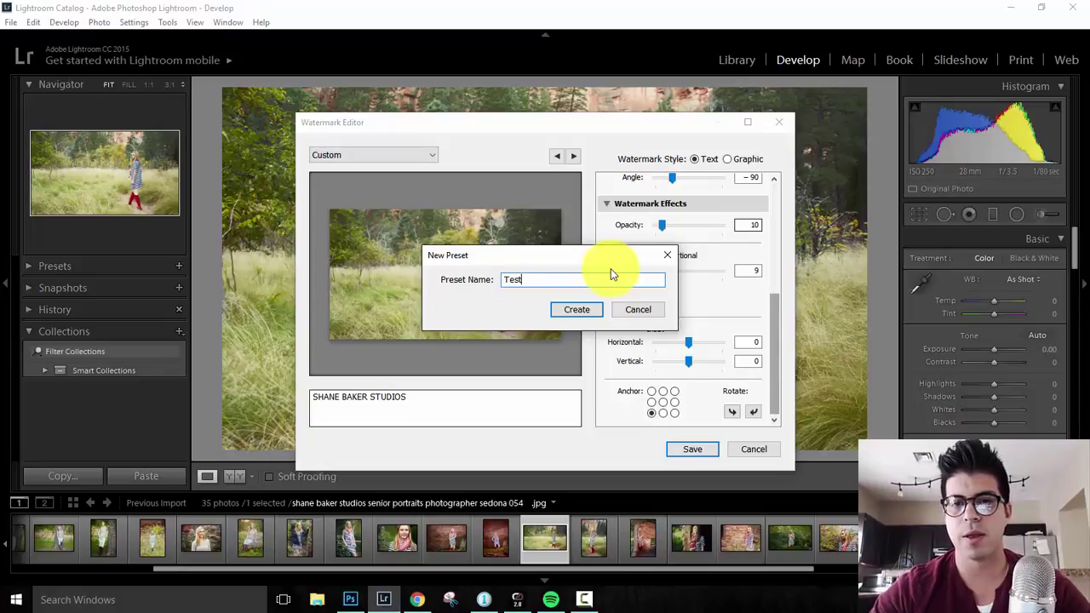
left_click(575, 309)
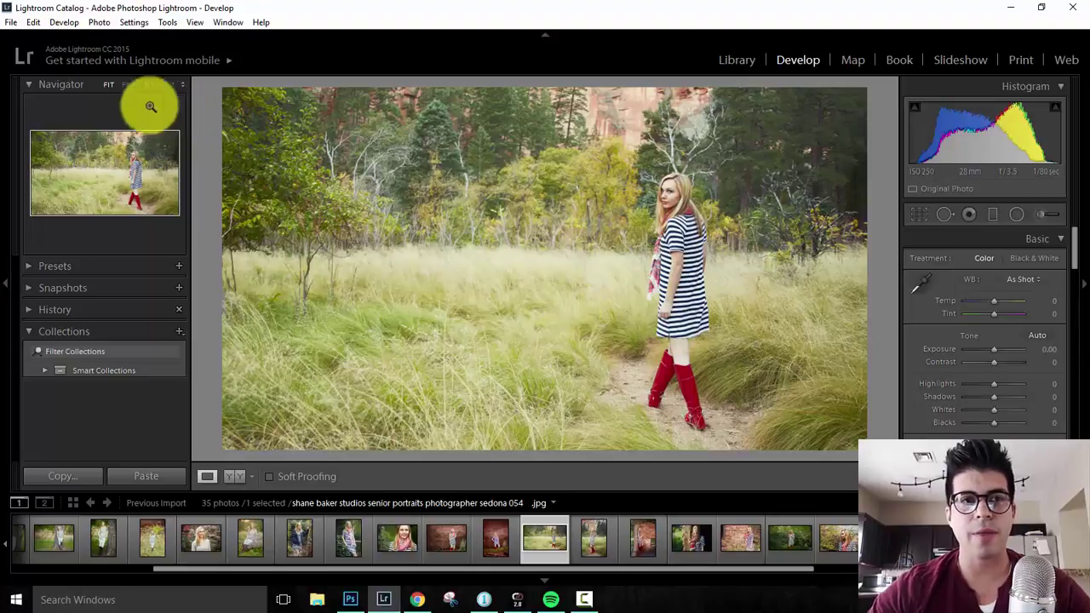
Step: Select all 35 portraits in the filmstrip for export
left_click(10, 23)
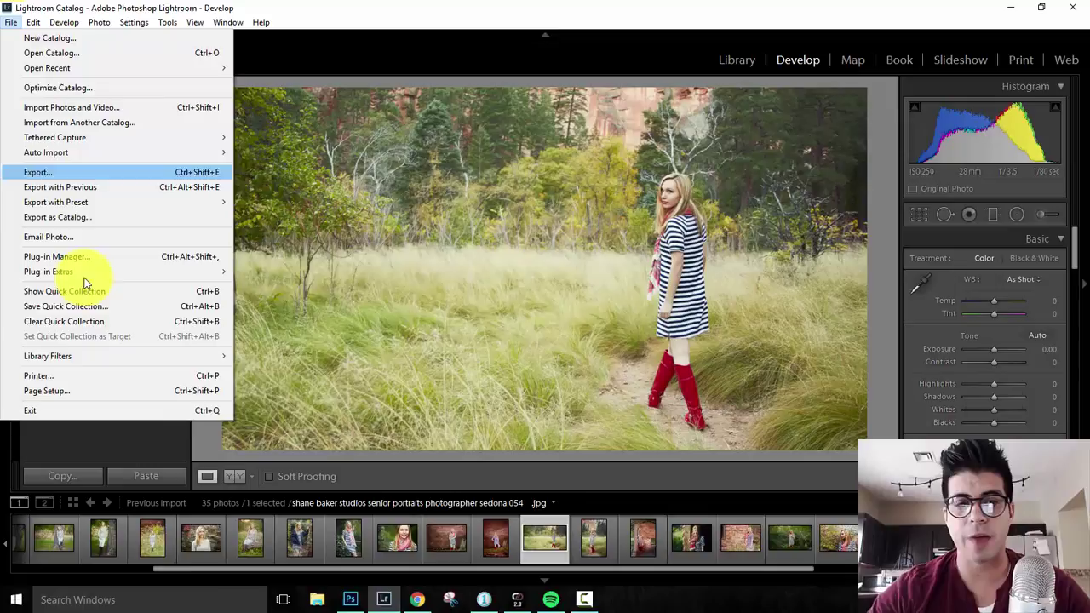
left_click(196, 543)
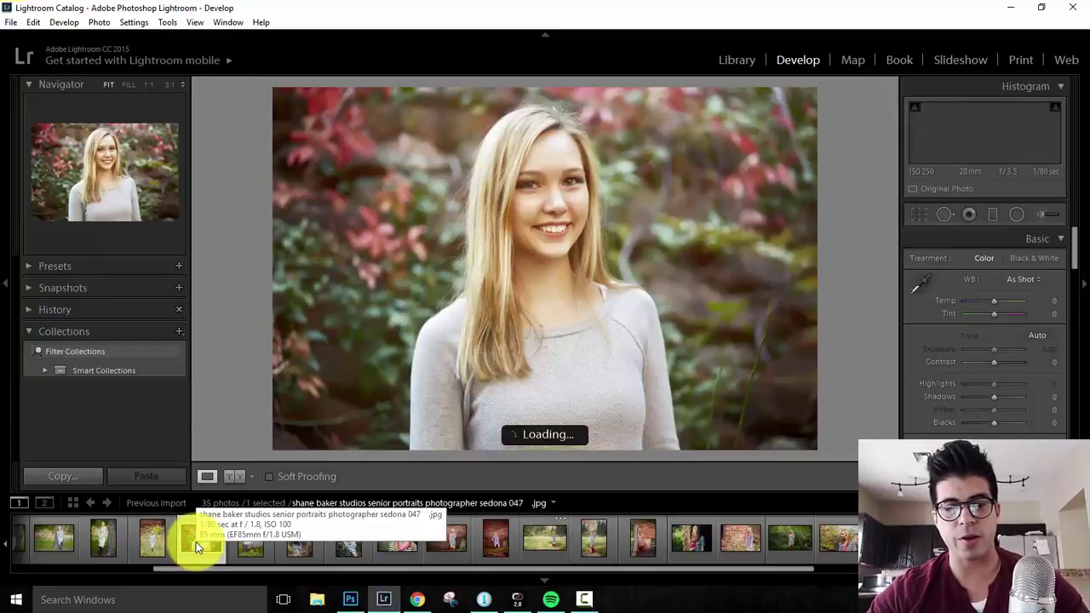
key("ctrl+a")
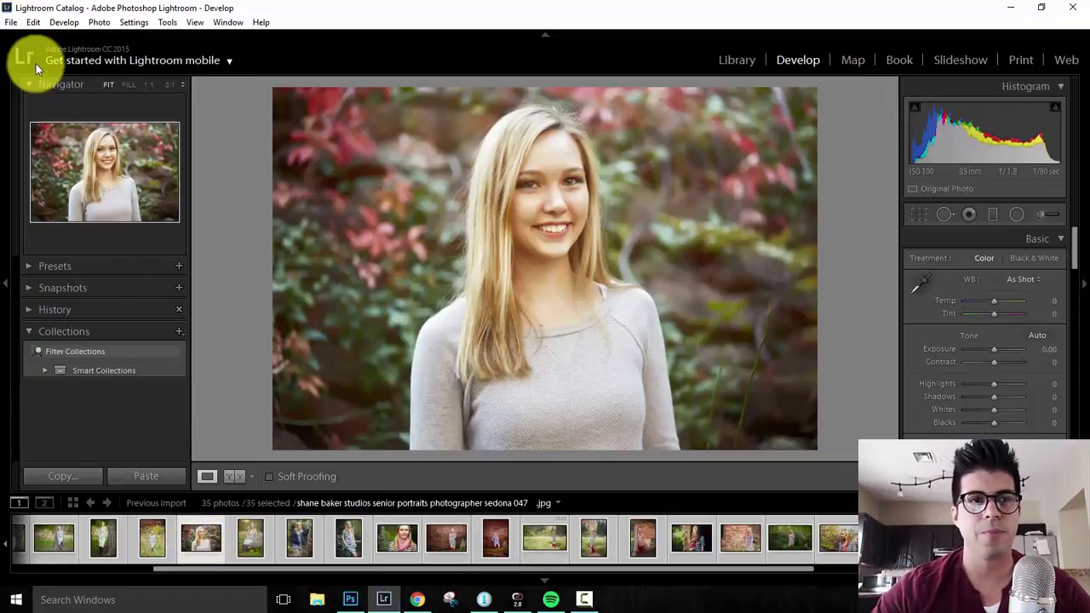
left_click(10, 23)
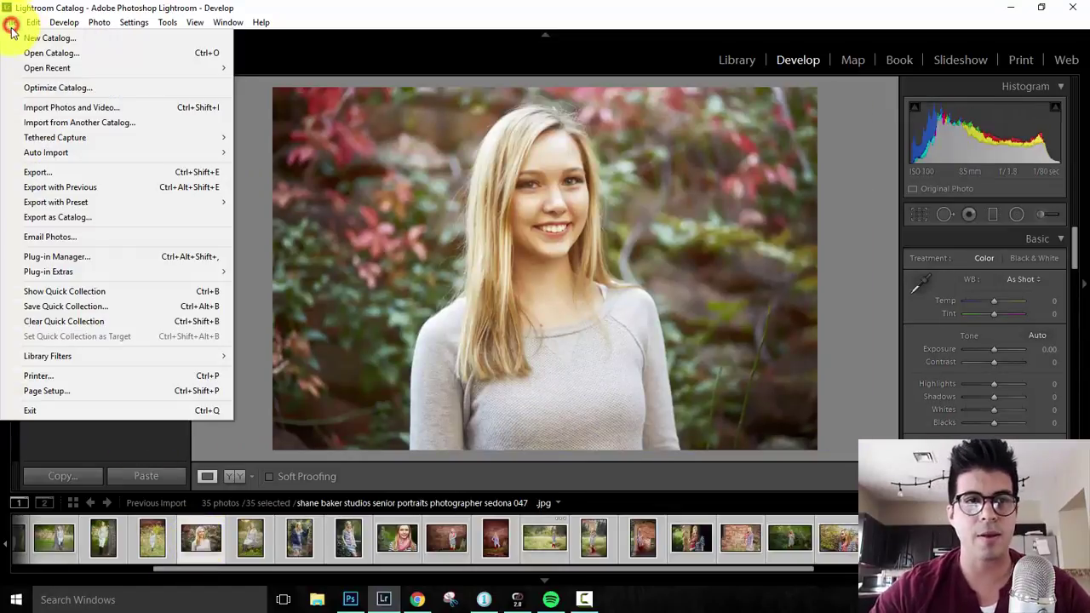
Step: Open the export settings for the 35 photos and target a new Desktop folder named 'Test'
left_click(48, 171)
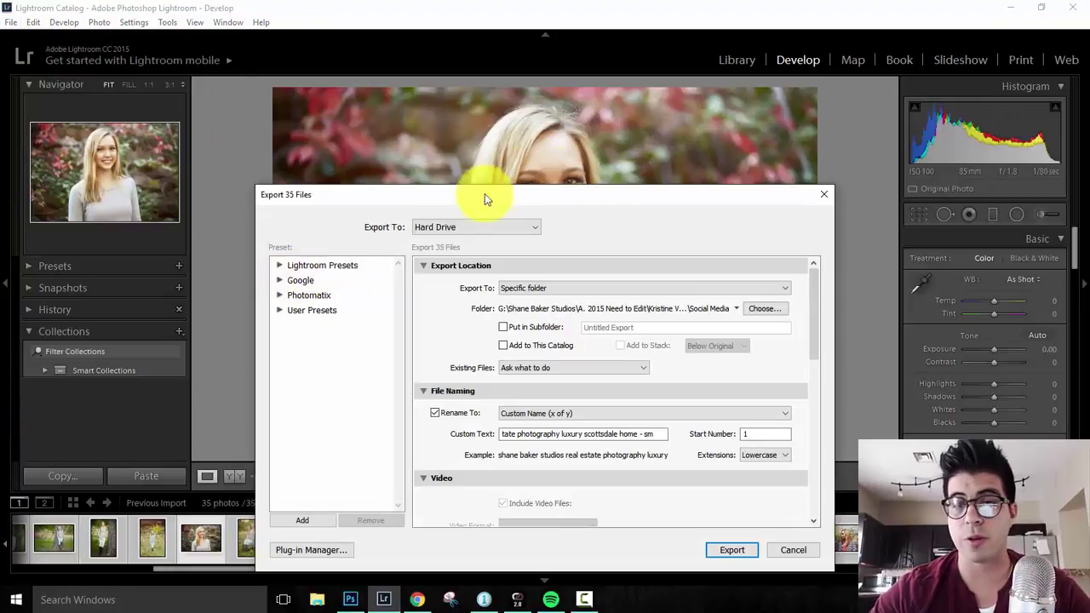
left_click_drag(615, 189, 588, 123)
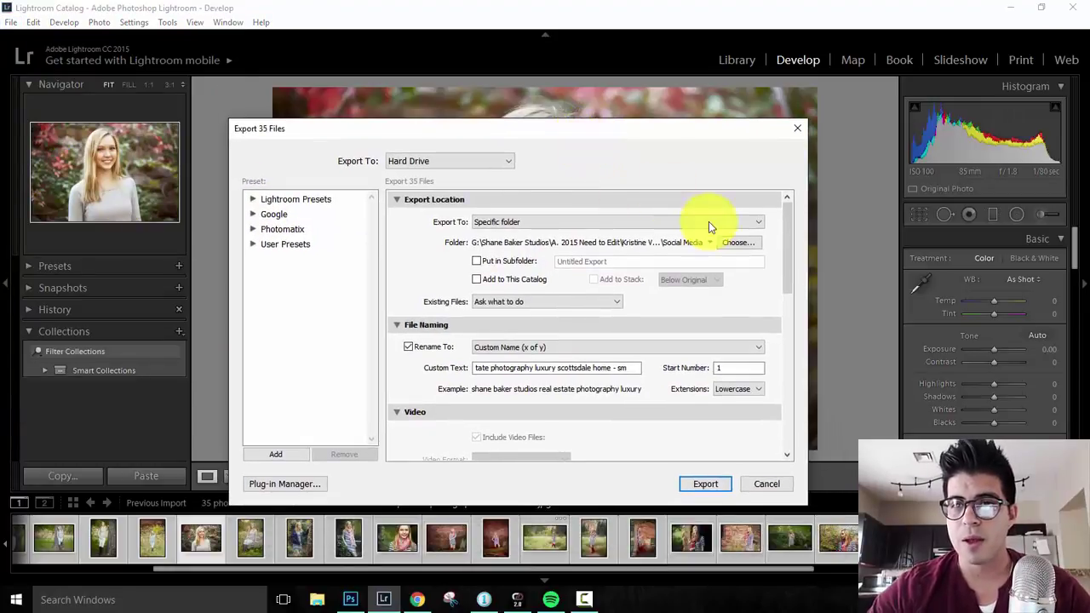
left_click(734, 243)
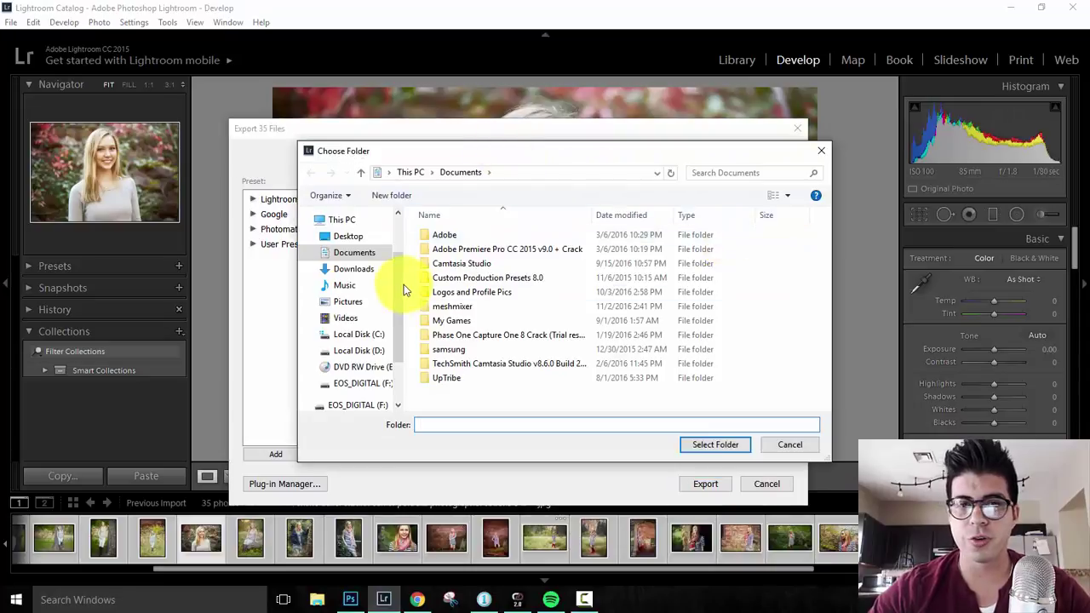
left_click(346, 238)
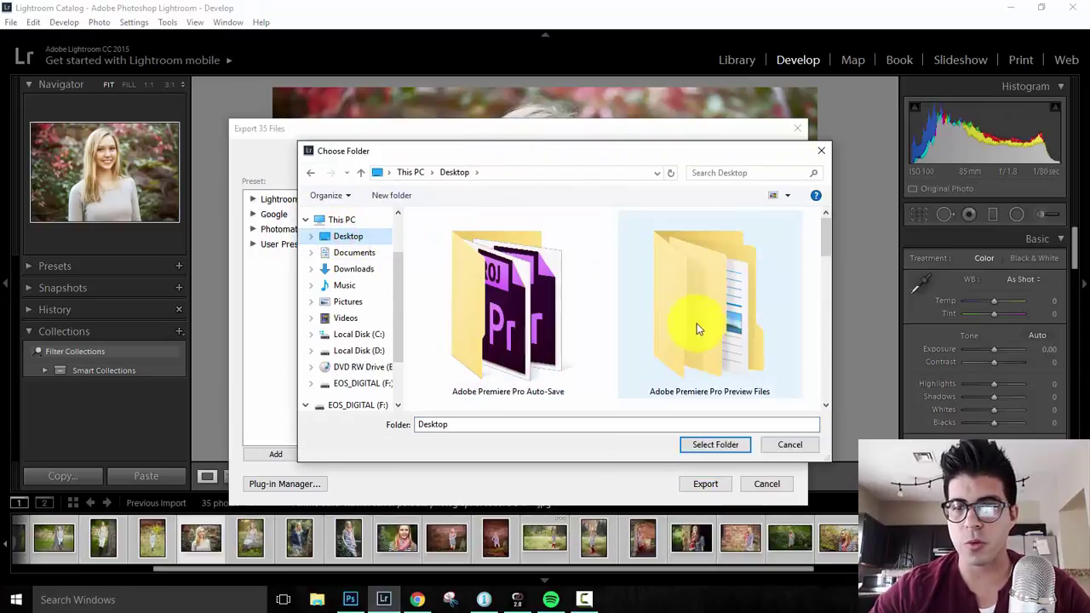
left_click_drag(827, 231, 827, 316)
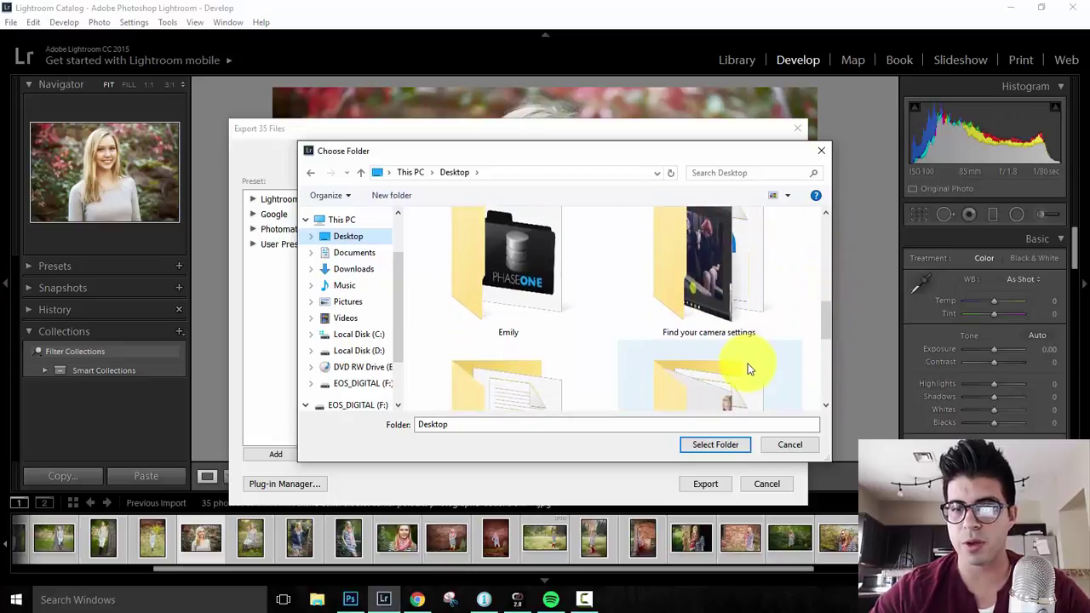
left_click(371, 196)
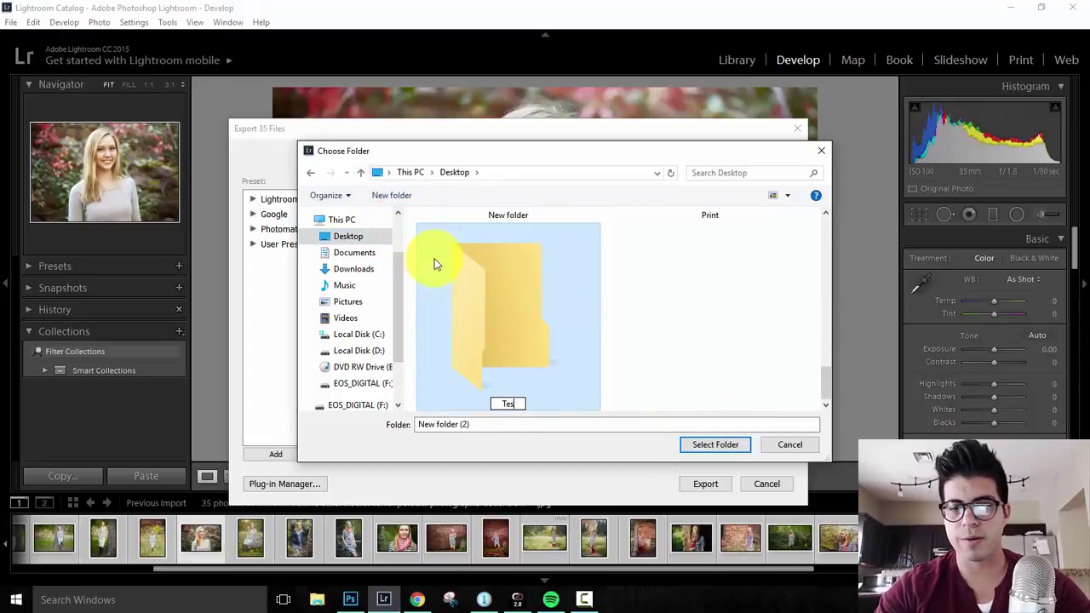
type("t")
key("Return")
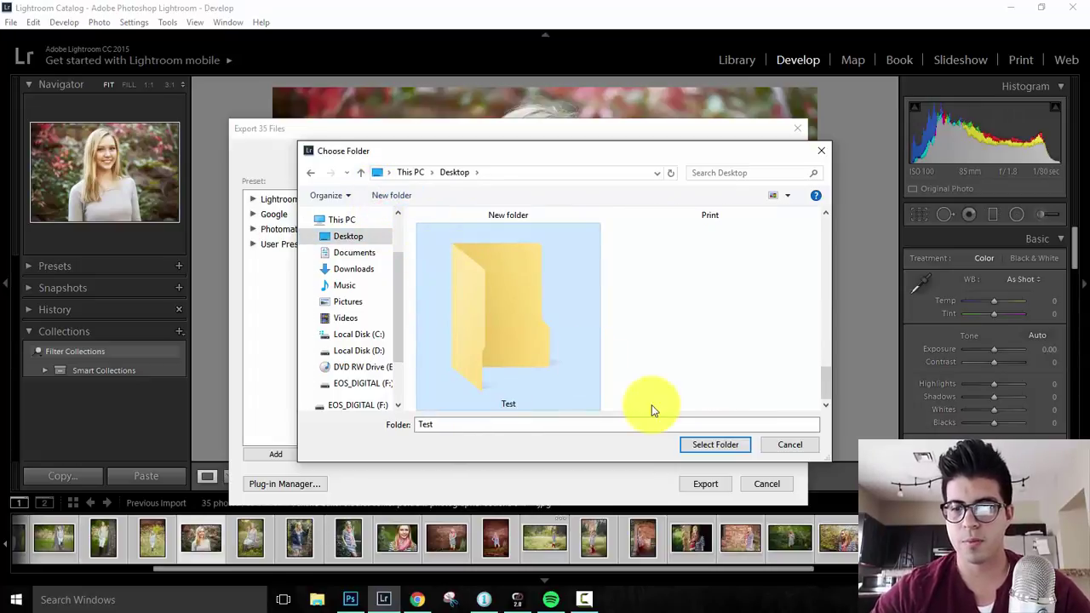
left_click(690, 442)
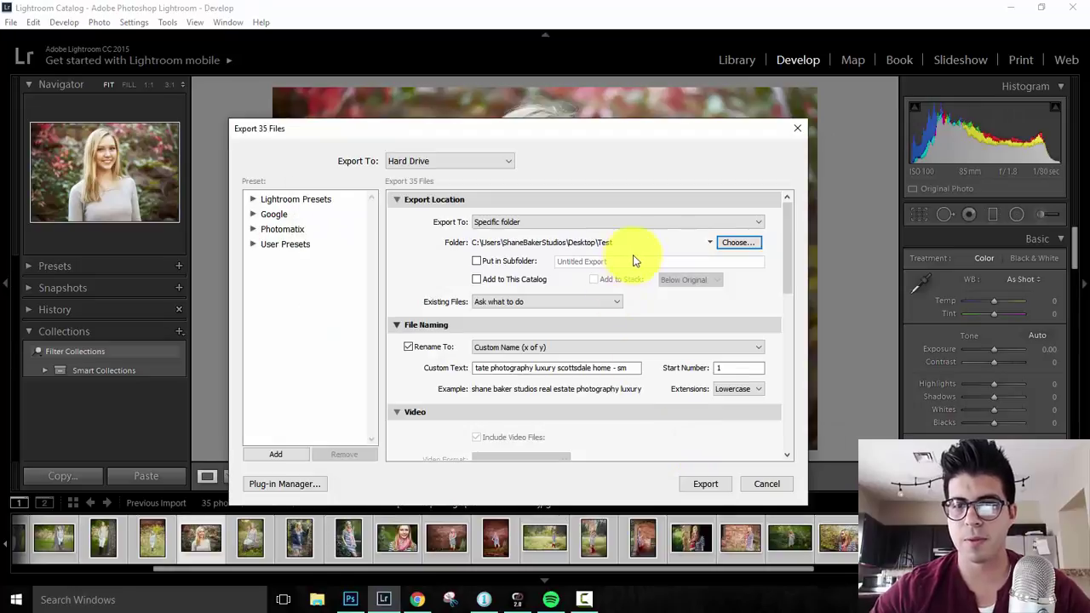
Step: Replace the old real estate wording in the custom file-name text with 'senior portrait session sedona'
left_click_drag(788, 242, 787, 280)
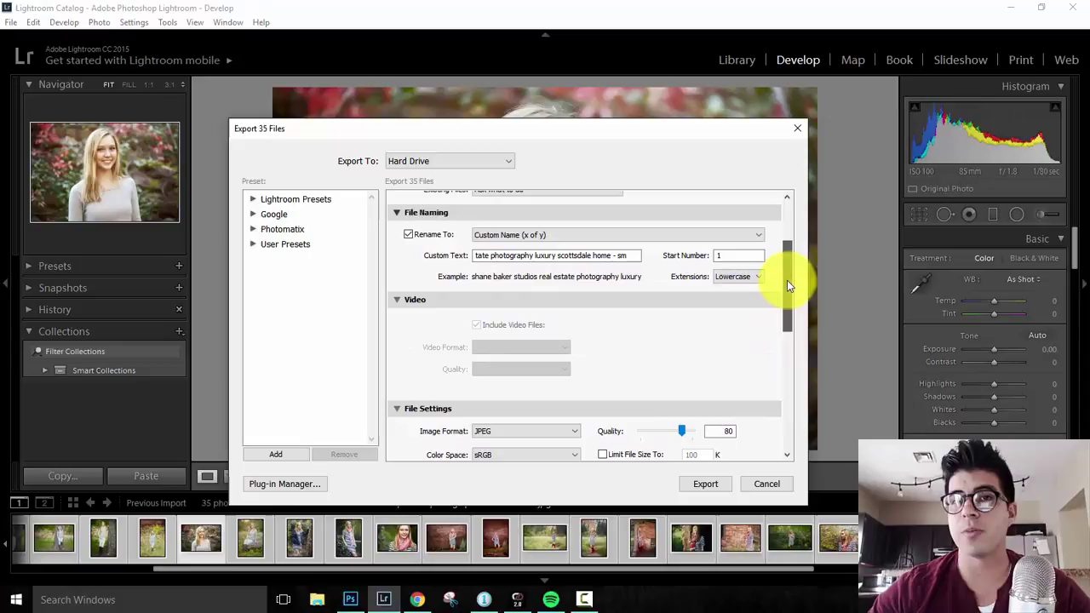
left_click(564, 256)
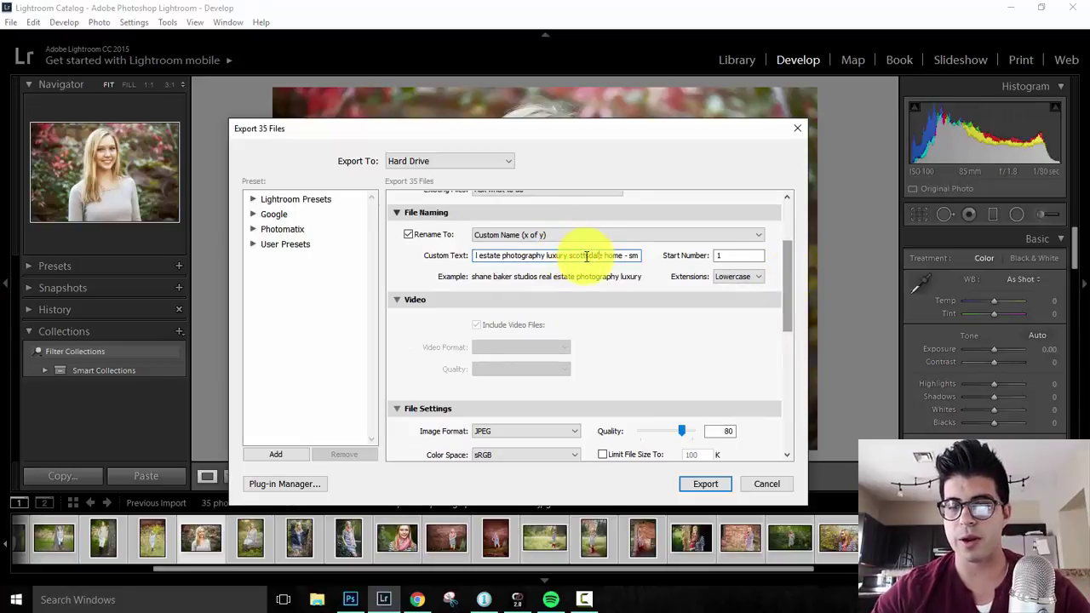
key("BackSpace")
key("BackSpace")
key("BackSpace")
key("BackSpace")
key("BackSpace")
key("BackSpace")
key("BackSpace")
key("BackSpace")
key("BackSpace")
key("BackSpace")
key("BackSpace")
key("BackSpace")
key("BackSpace")
key("BackSpace")
key("BackSpace")
key("BackSpace")
key("BackSpace")
key("BackSpace")
key("BackSpace")
key("BackSpace")
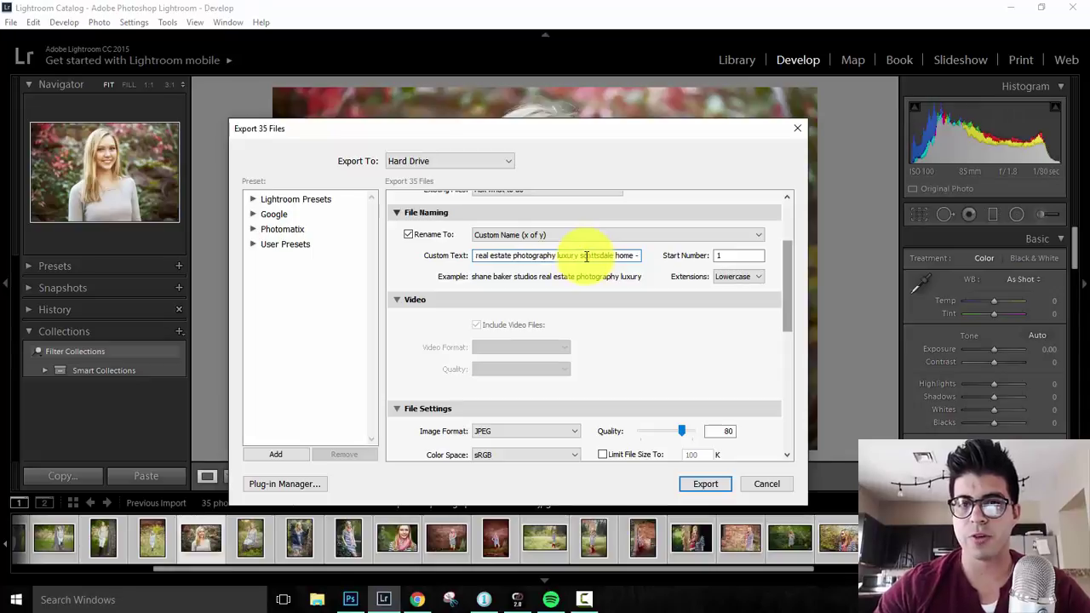
key("BackSpace")
key("BackSpace")
key("BackSpace")
key("BackSpace")
key("BackSpace")
key("BackSpace")
key("BackSpace")
key("BackSpace")
key("BackSpace")
key("BackSpace")
key("BackSpace")
key("BackSpace")
key("BackSpace")
key("BackSpace")
key("BackSpace")
key("BackSpace")
key("BackSpace")
key("BackSpace")
key("BackSpace")
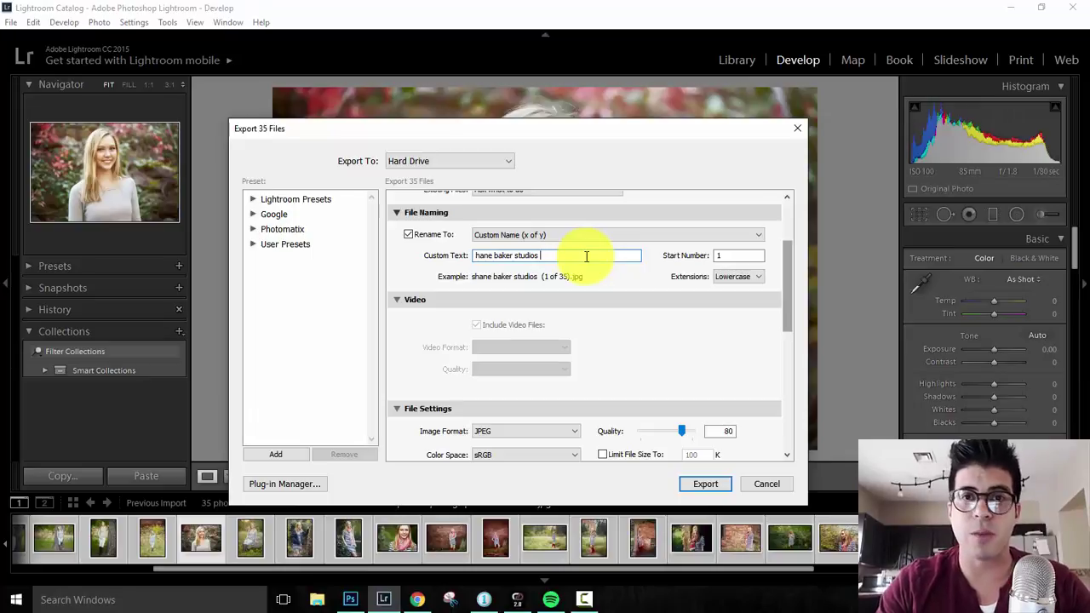
type("se")
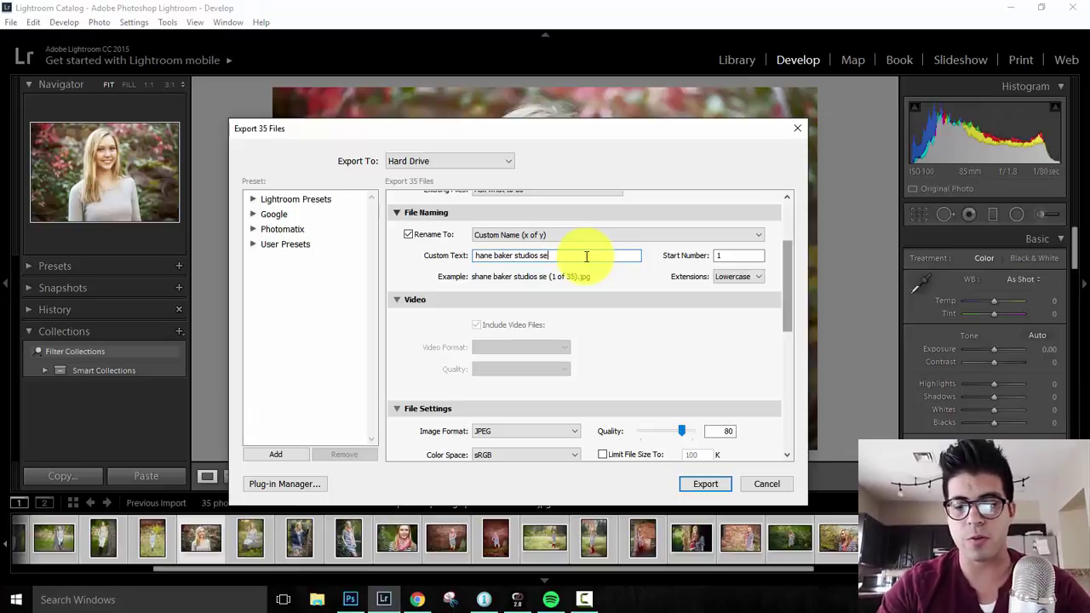
type("nior portrai")
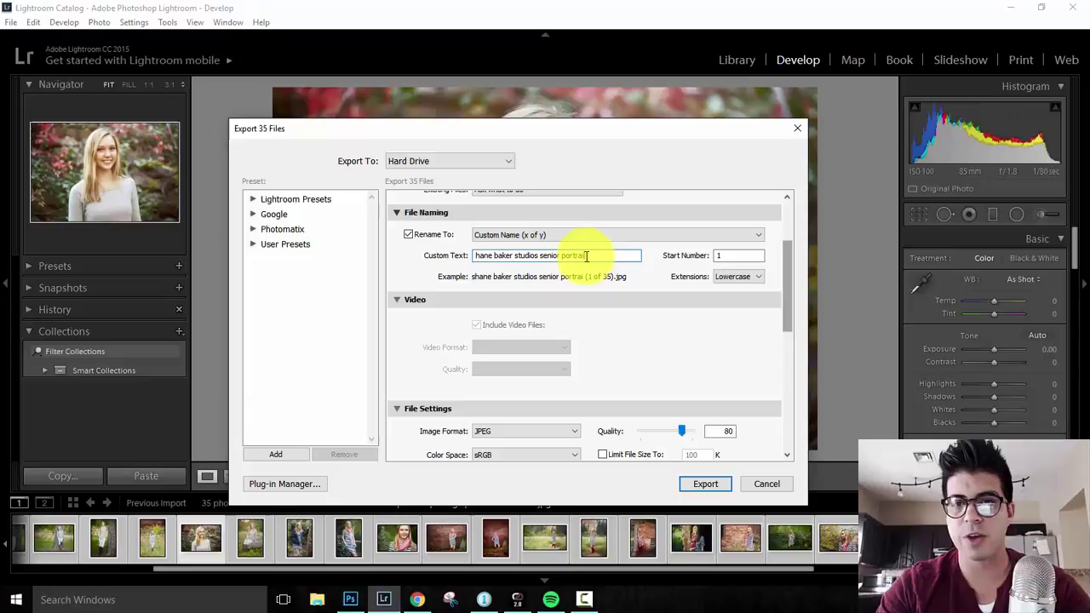
type("t session sedona")
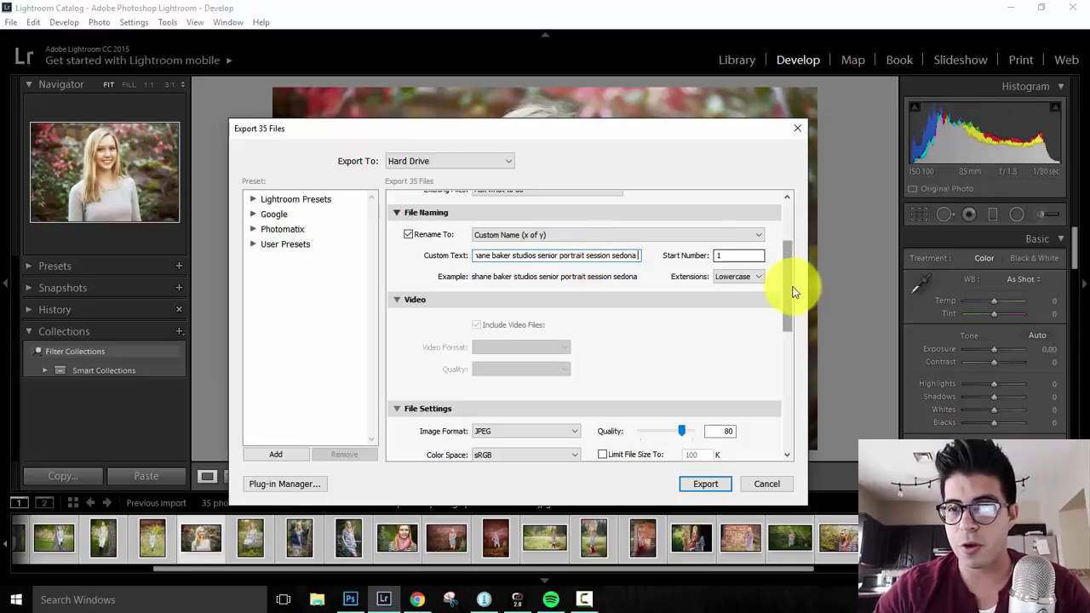
left_click_drag(791, 286, 789, 347)
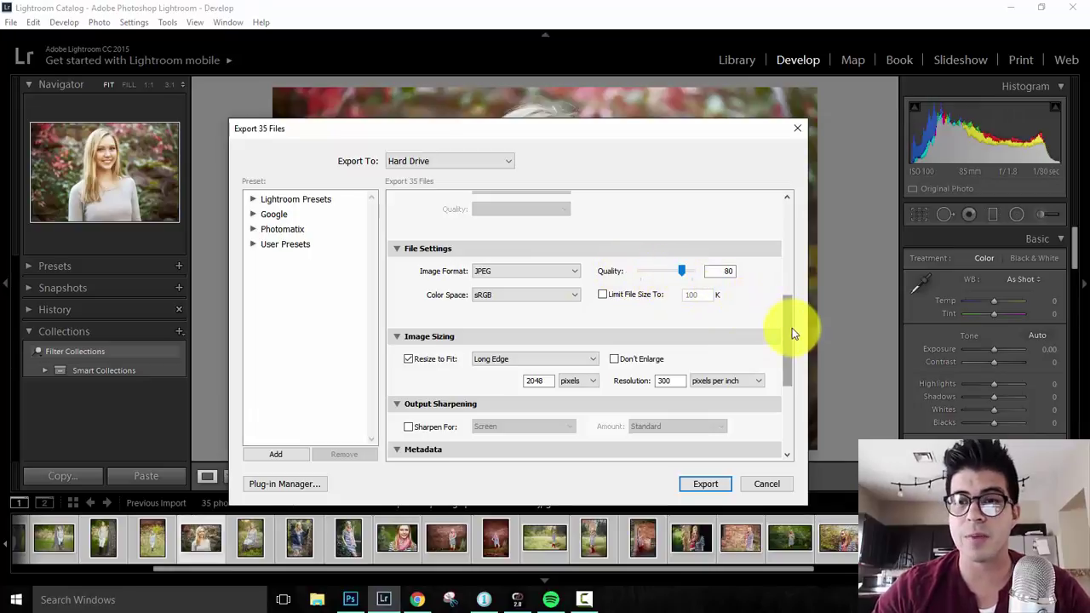
left_click_drag(791, 329, 789, 354)
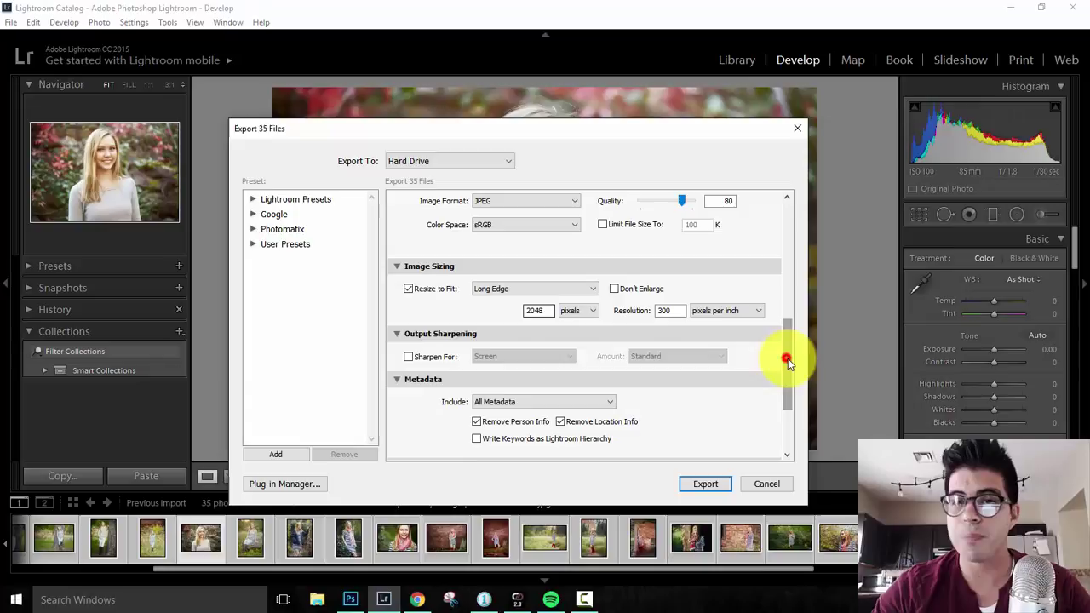
Step: Enable watermarking with the 'Test' preset and export all 35 photos
left_click_drag(786, 360, 788, 403)
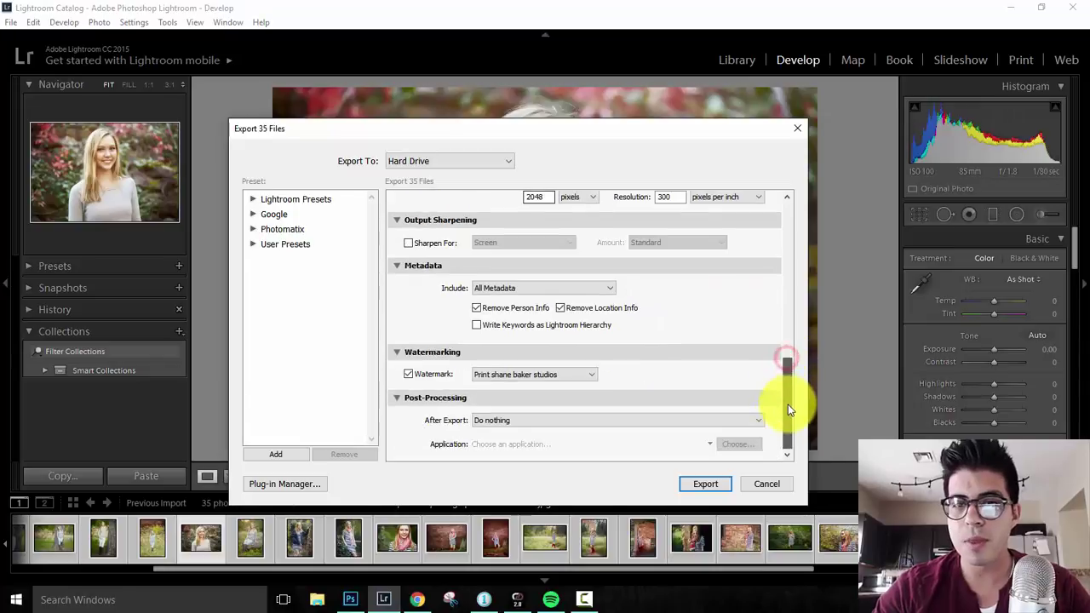
left_click(409, 374)
left_click(408, 375)
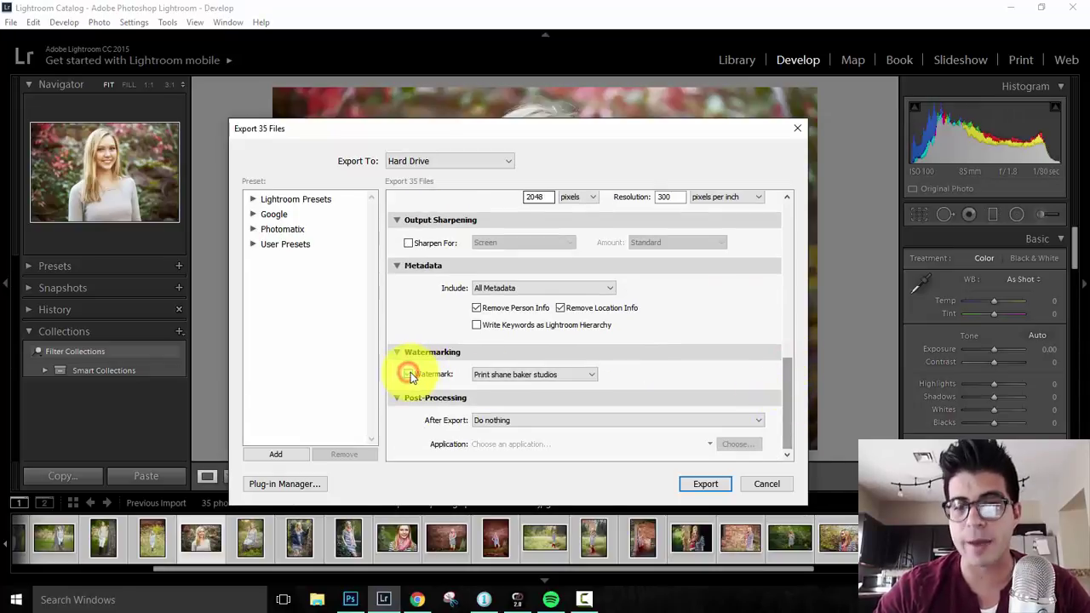
left_click(499, 375)
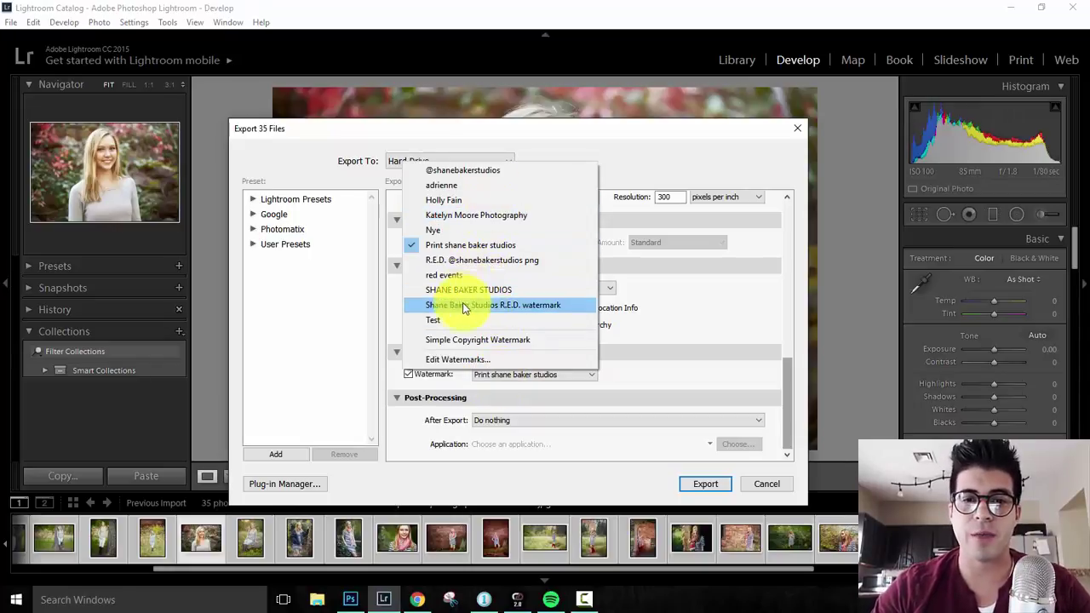
left_click(441, 321)
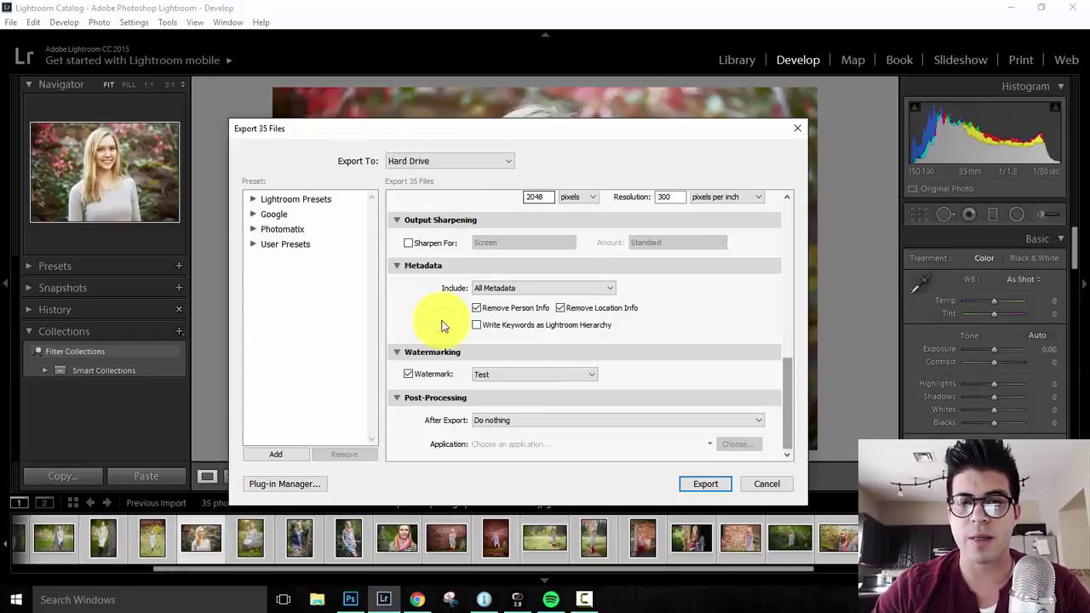
left_click(704, 484)
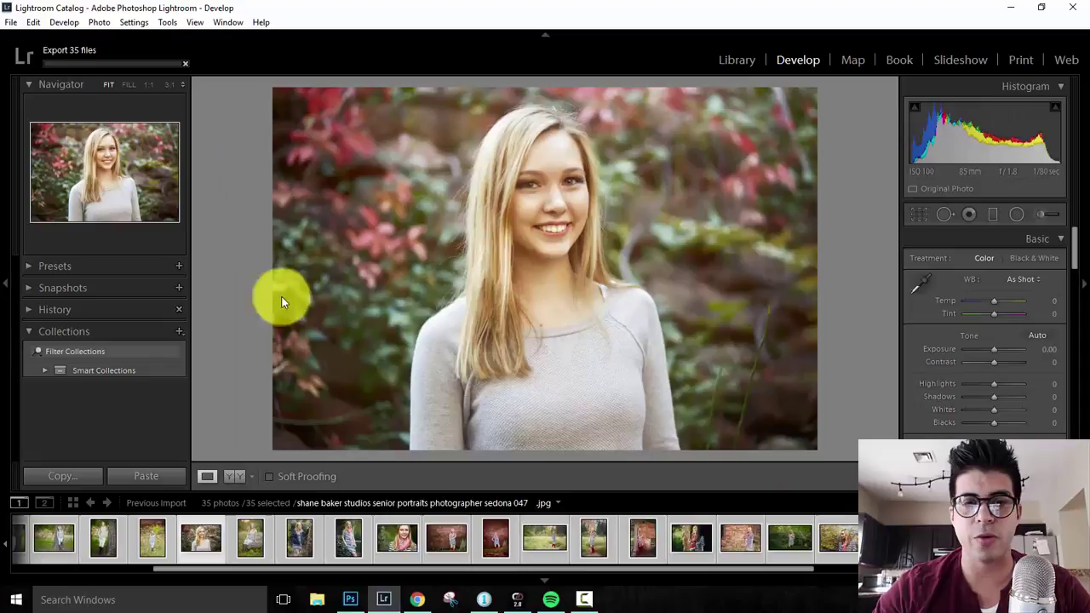
Step: Switch to Photoshop and open one exported senior portrait from the Desktop Print folder
left_click(351, 601)
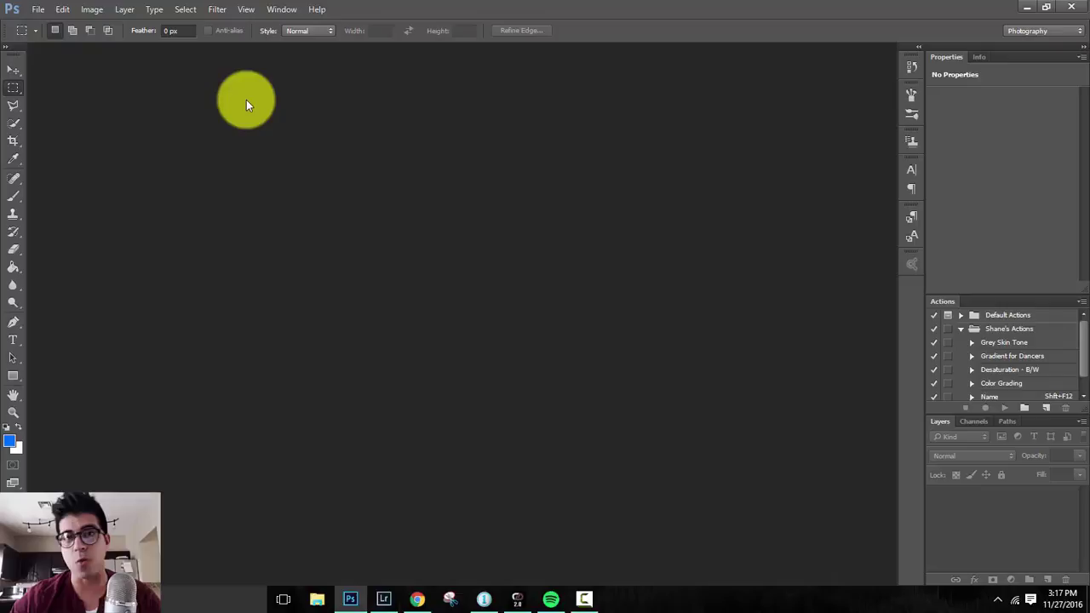
left_click(38, 9)
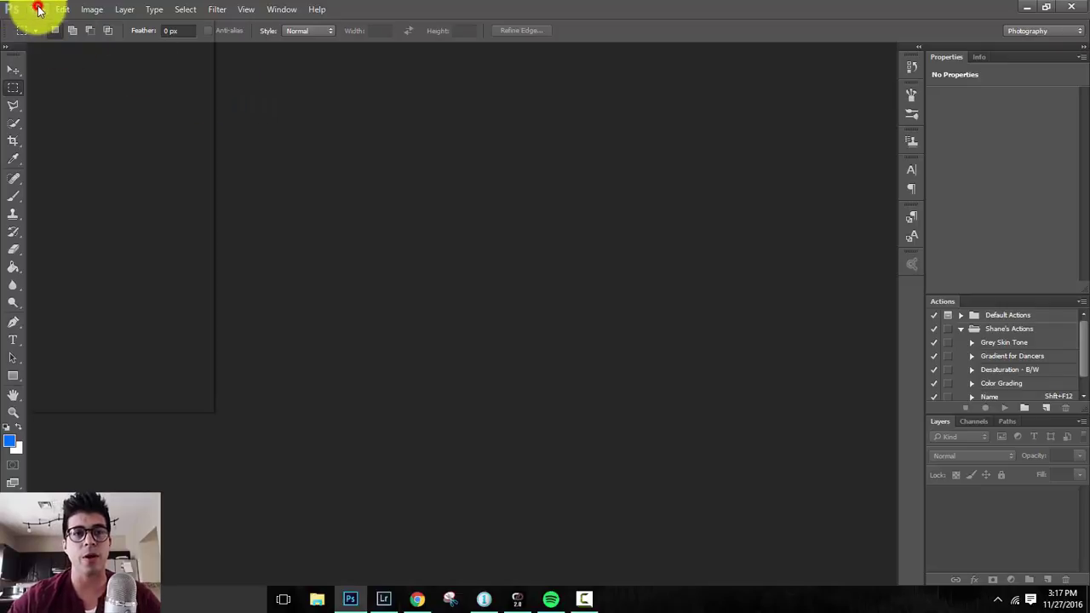
left_click(53, 37)
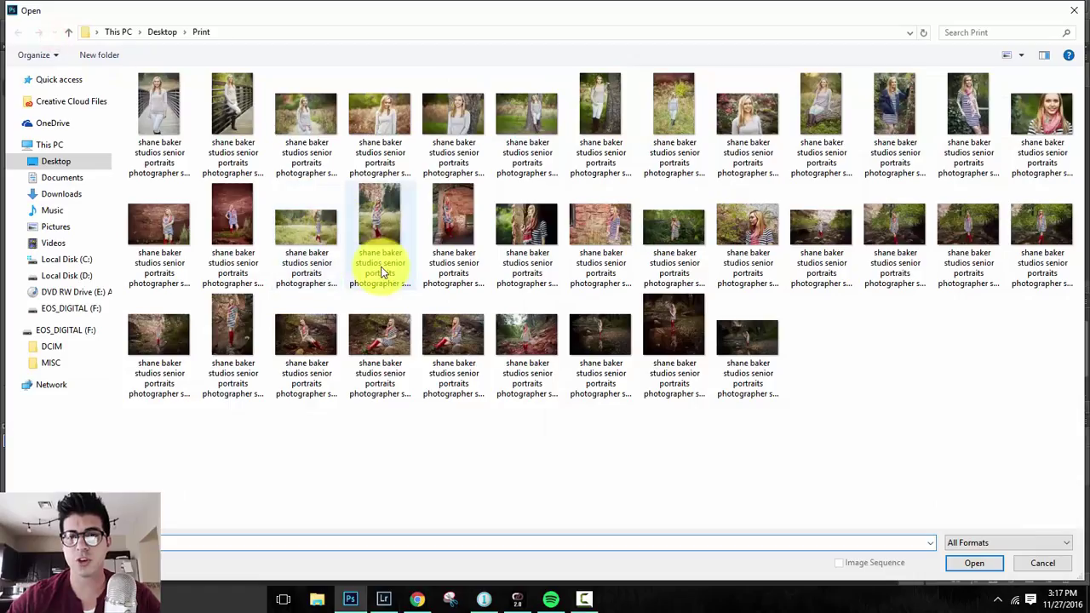
left_click(656, 228)
double_click(658, 229)
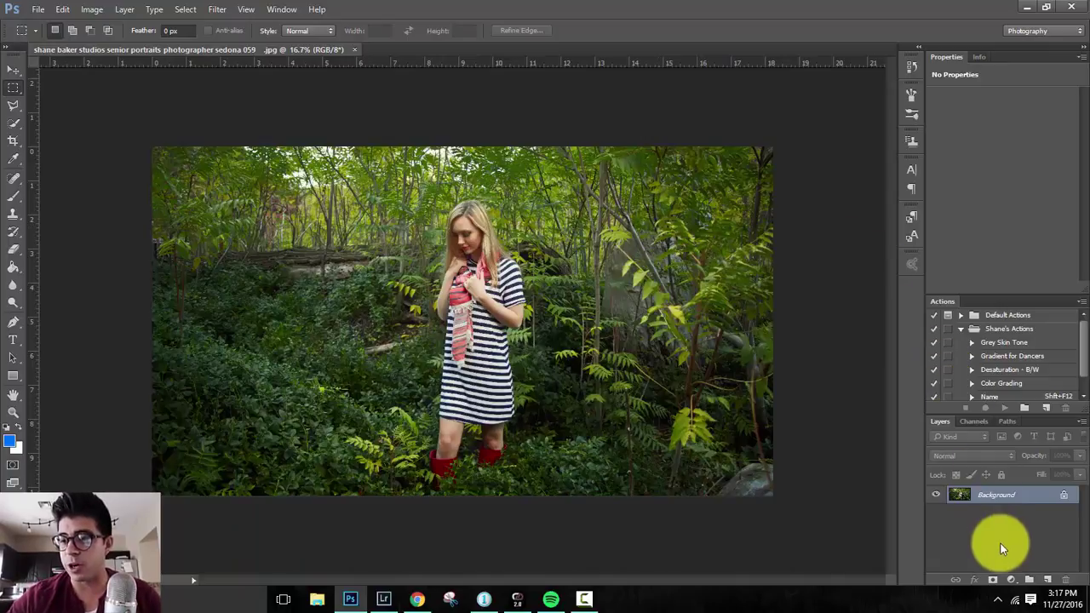
Step: Add an action named 'test logo' to the custom action set and start recording it
left_click_drag(1017, 499, 997, 341)
left_click(995, 329)
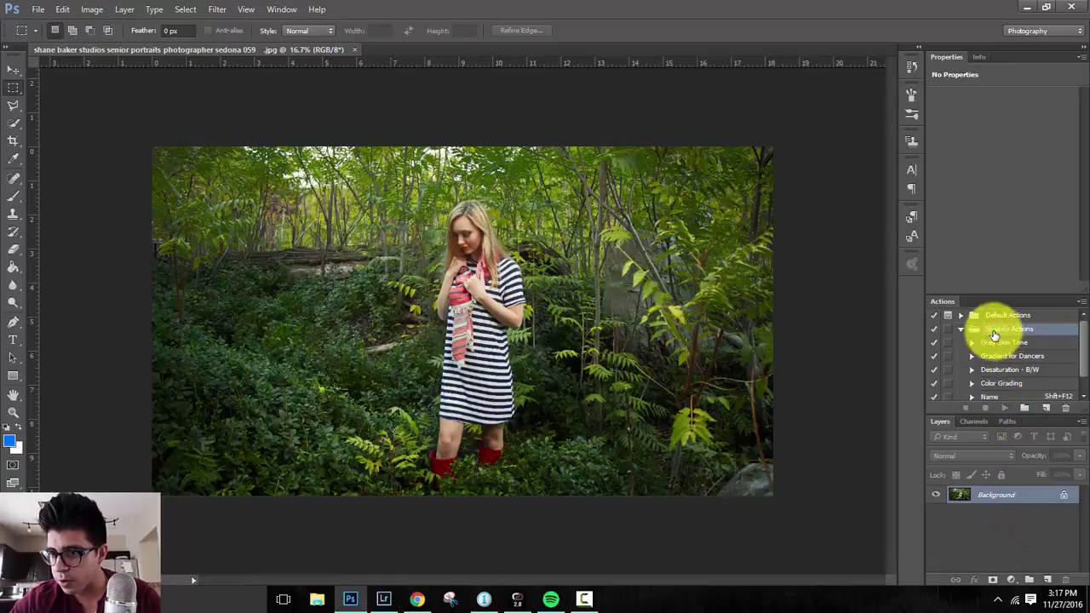
left_click(960, 331)
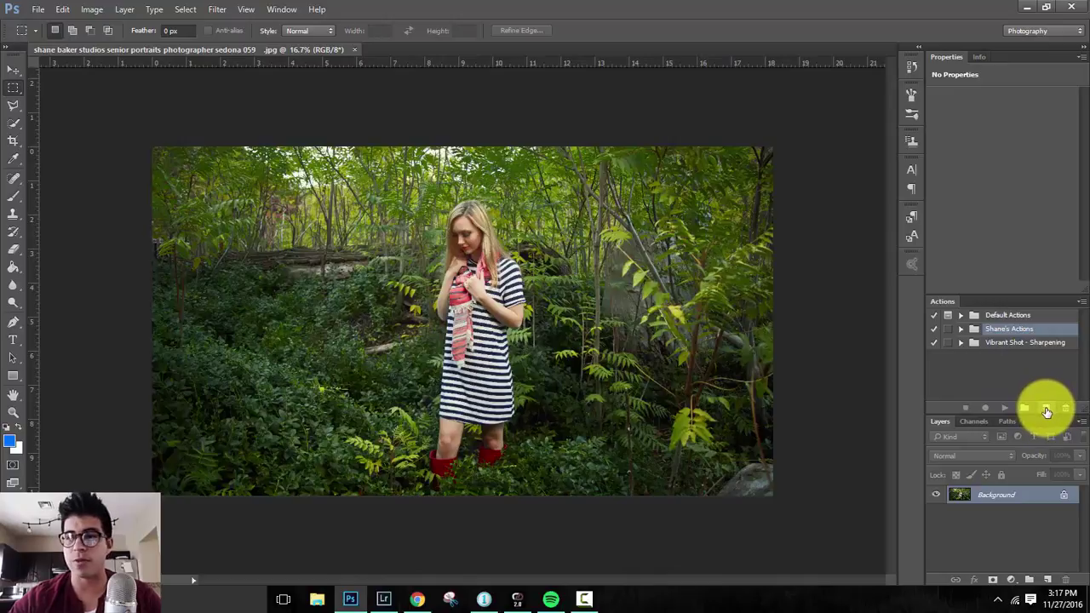
left_click(1047, 410)
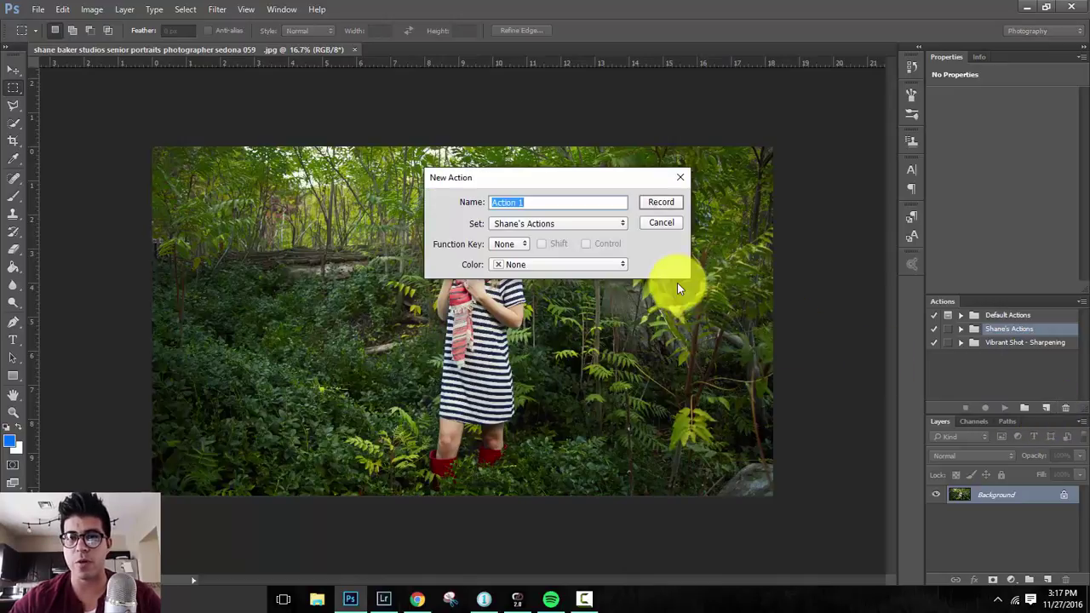
type("test")
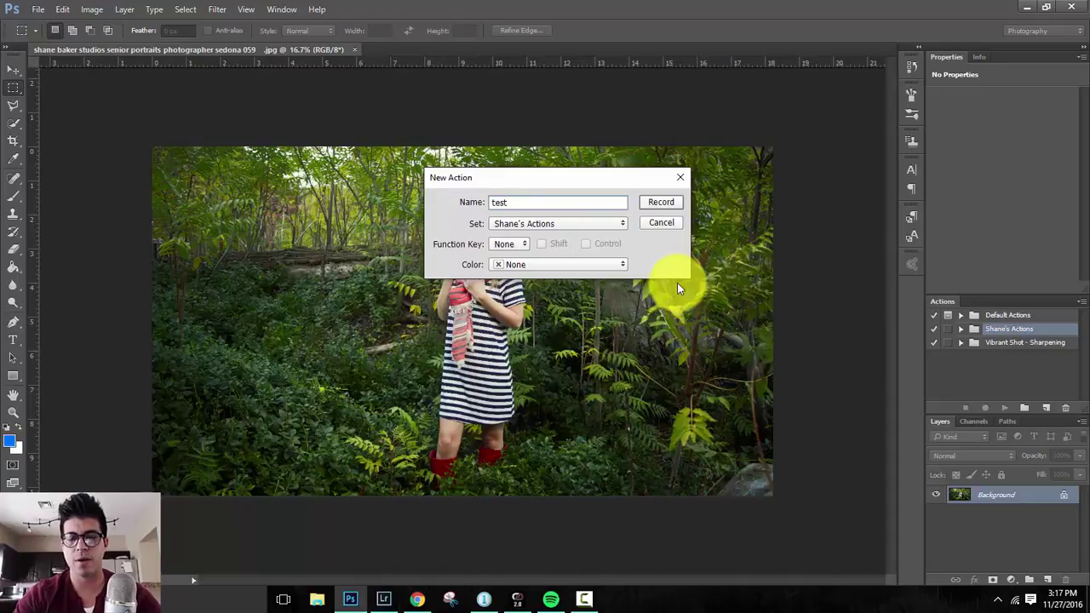
type(" logo")
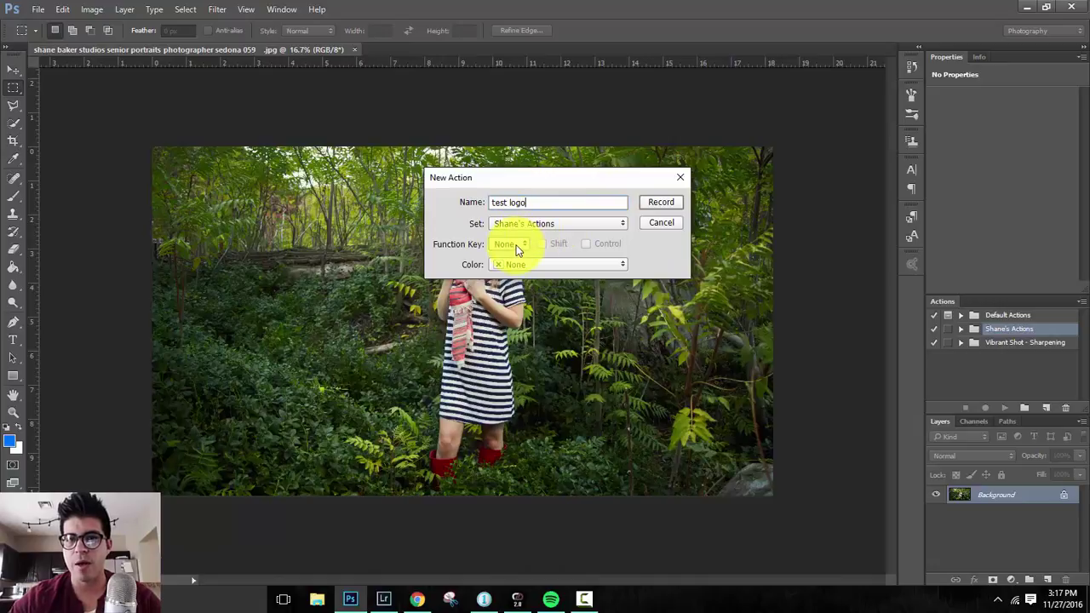
left_click(666, 207)
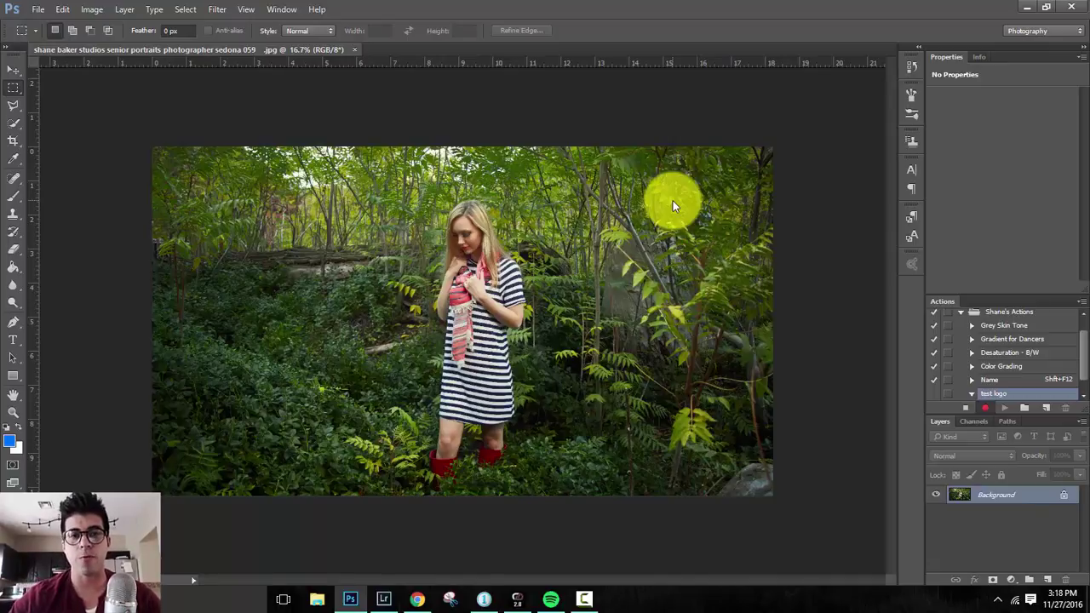
Step: Type 'Shane Baker Studios' in white near the bottom-left, then nudge it slightly right and down
left_click(11, 343)
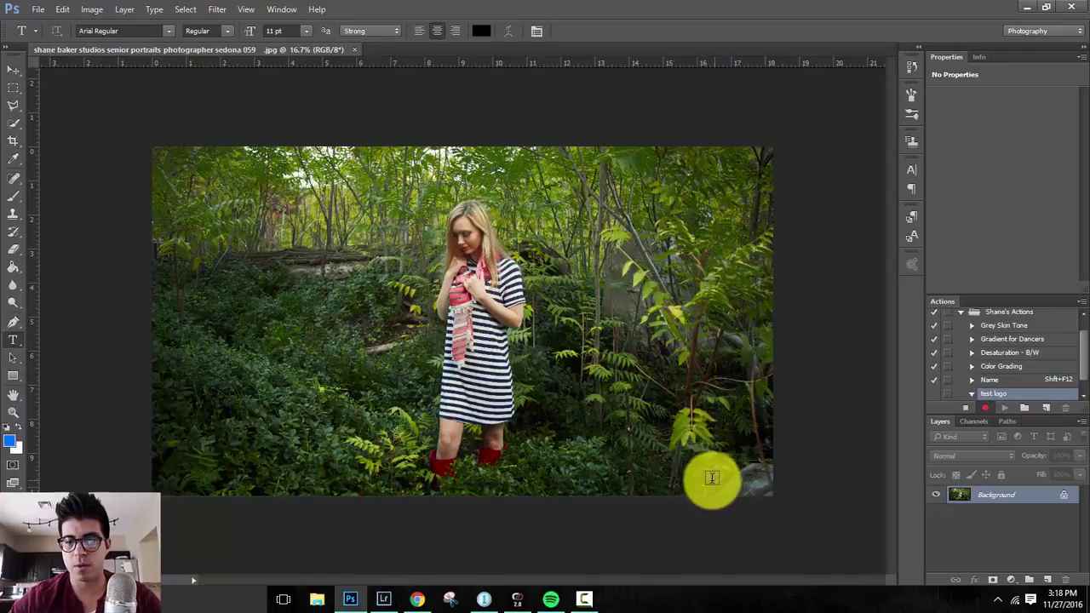
left_click(173, 485)
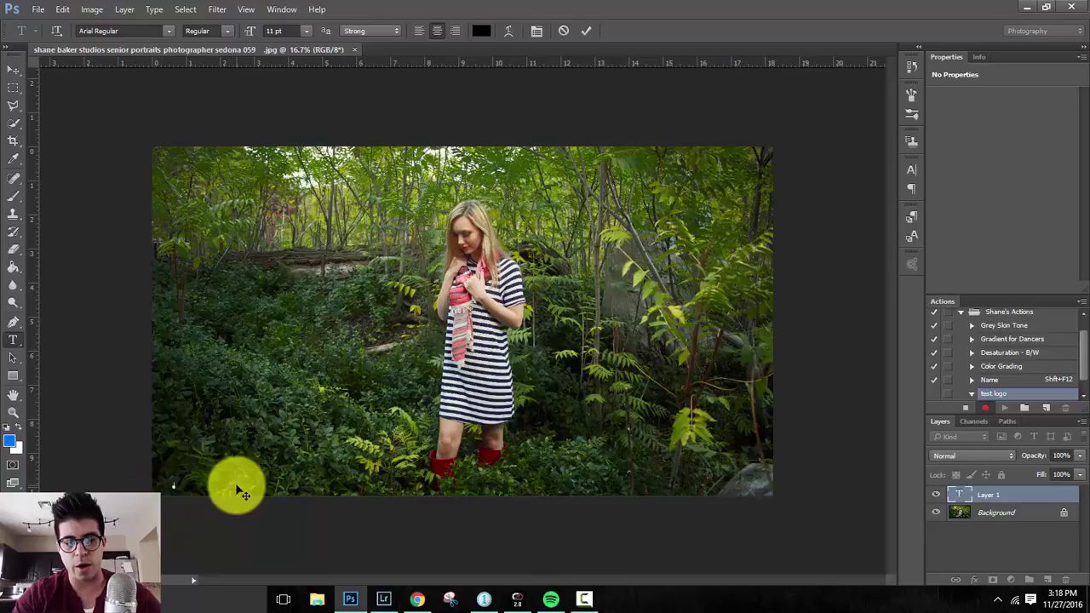
type("Shane Baker Studios")
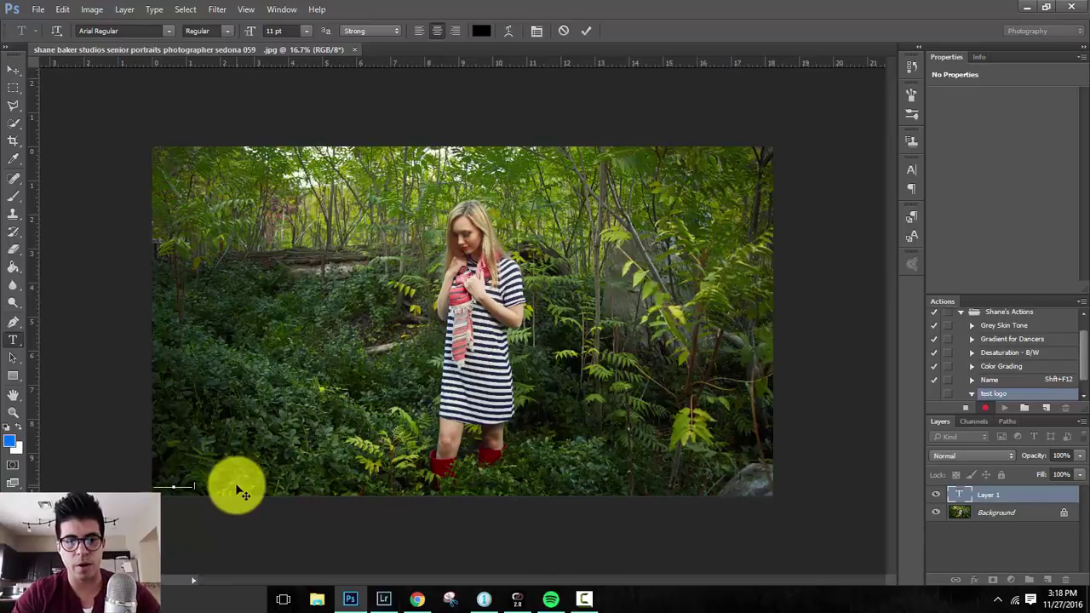
key("ctrl+a")
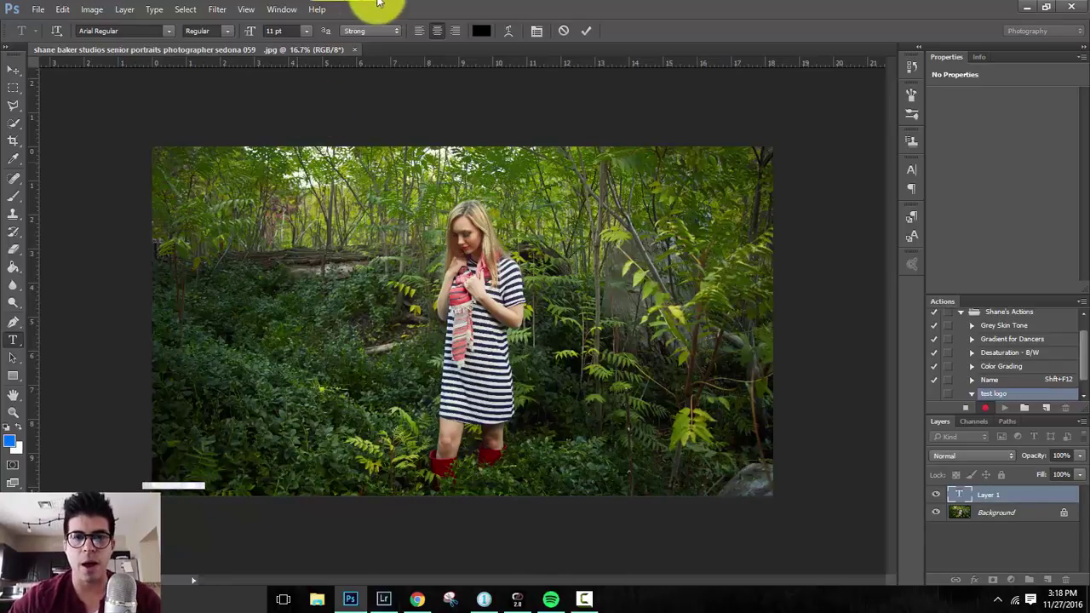
left_click(480, 31)
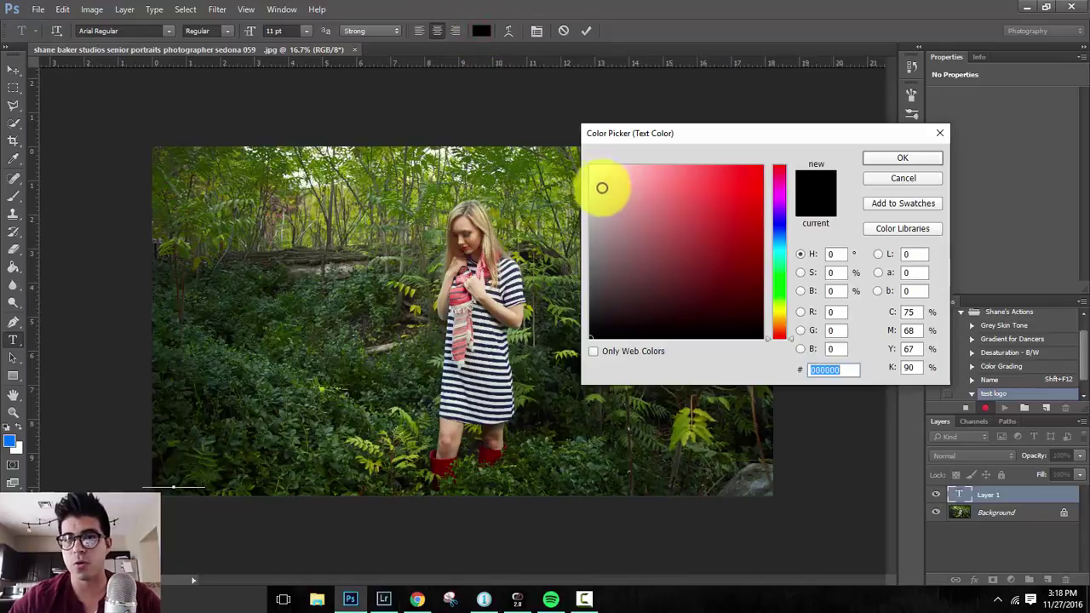
left_click_drag(599, 175, 559, 158)
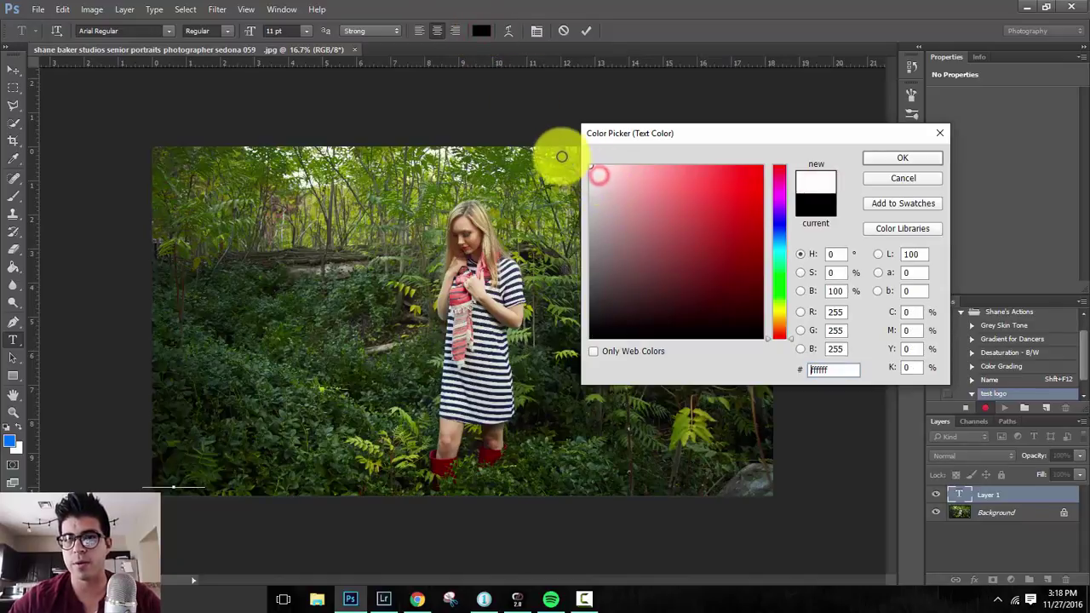
left_click(874, 160)
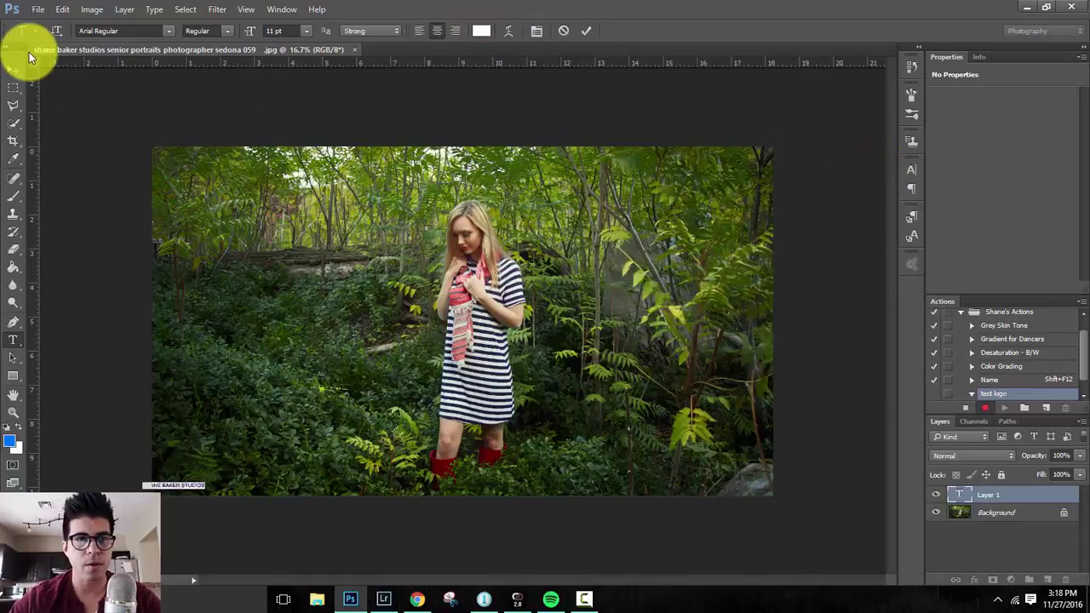
left_click(12, 68)
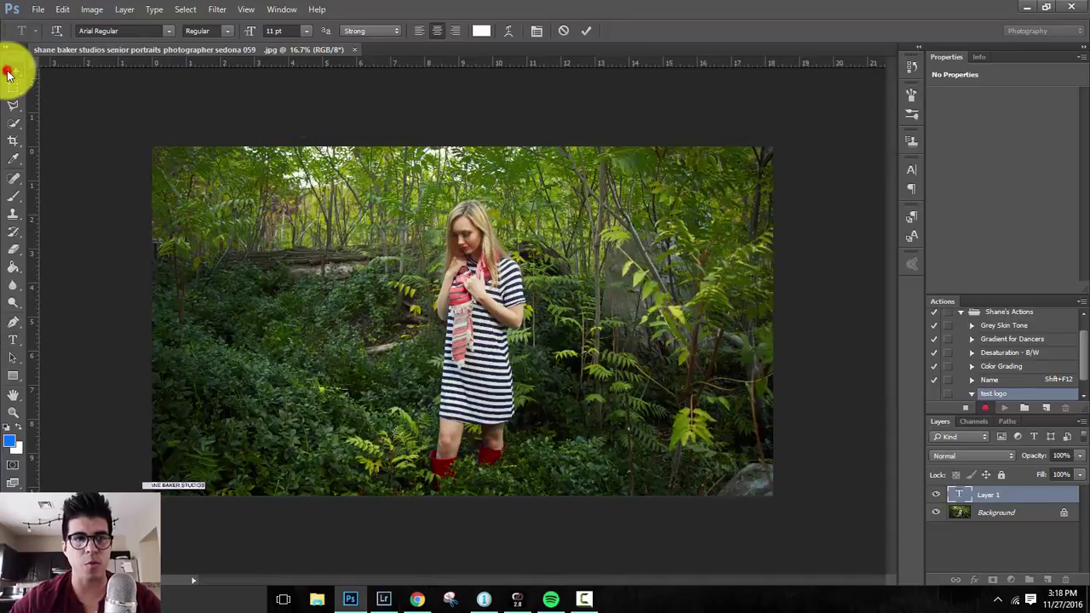
left_click_drag(165, 479, 187, 483)
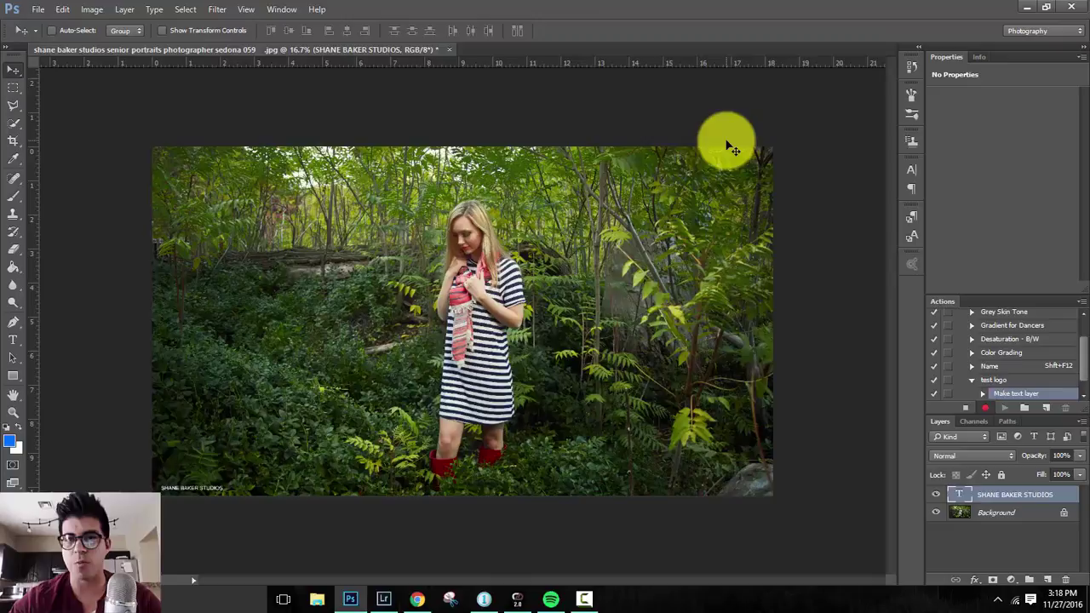
Step: Try watermark layer opacities from about 15% up to 97% with the Opacity slider
left_click(1078, 456)
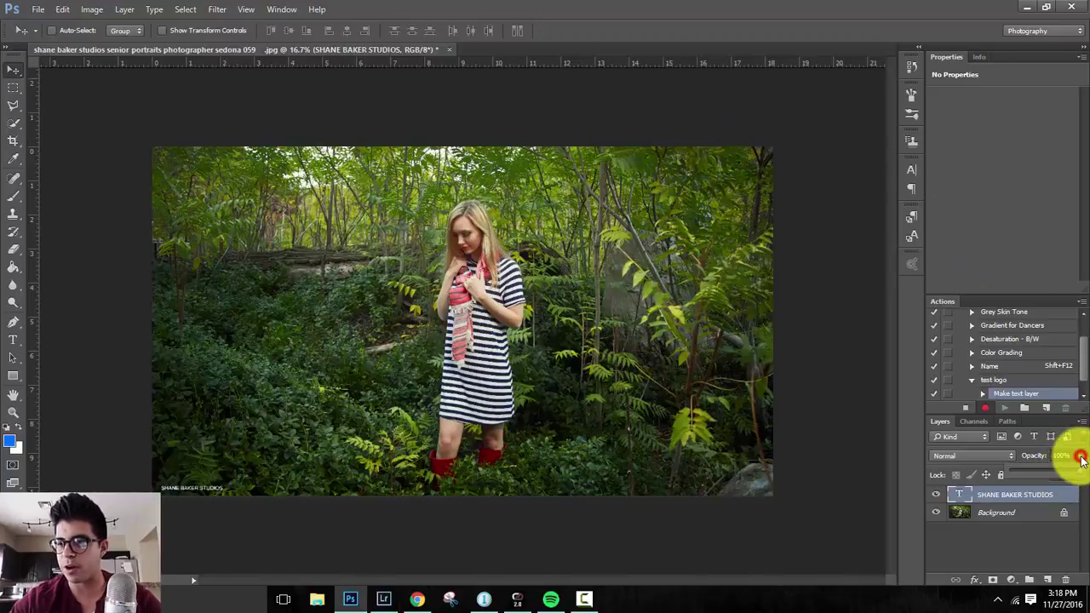
left_click(1027, 469)
left_click(1027, 470)
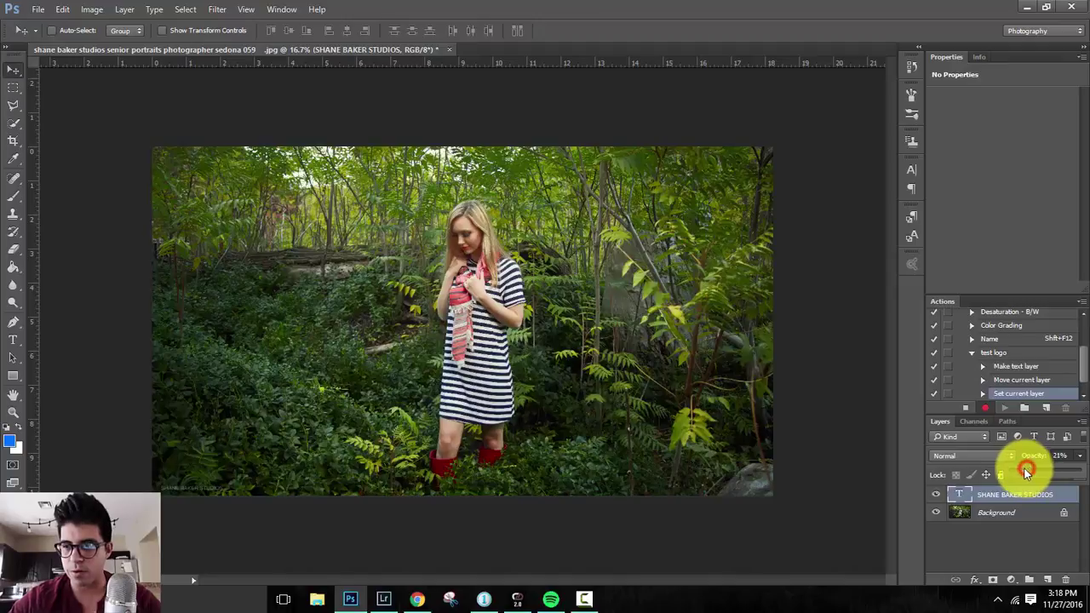
left_click_drag(1027, 470, 1023, 474)
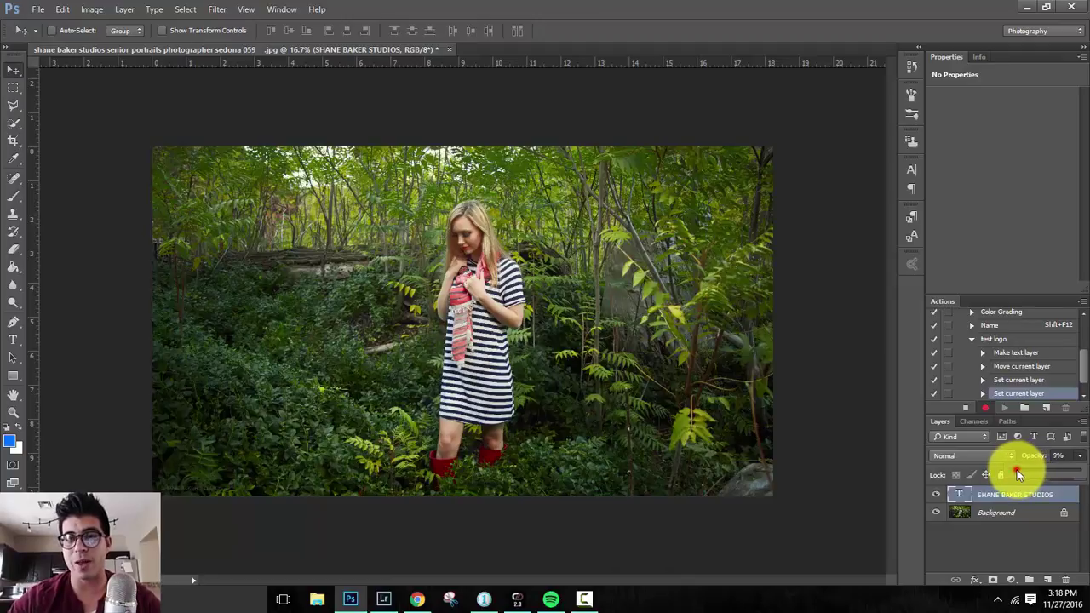
left_click_drag(1023, 474, 1071, 486)
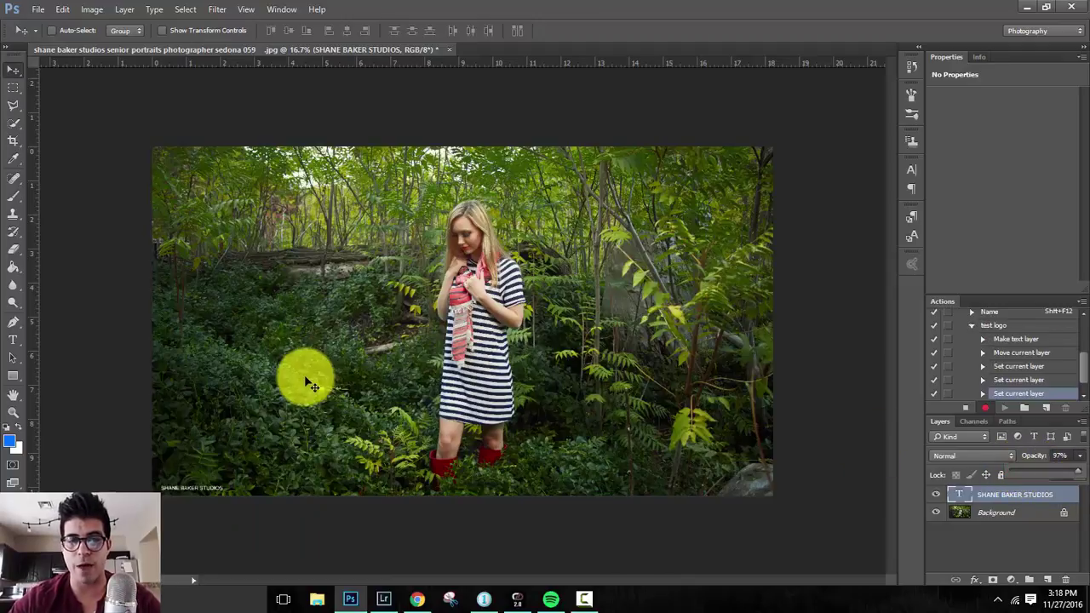
Step: Enlarge the watermark across the photo with Free Transform, then undo it
key("ctrl+t")
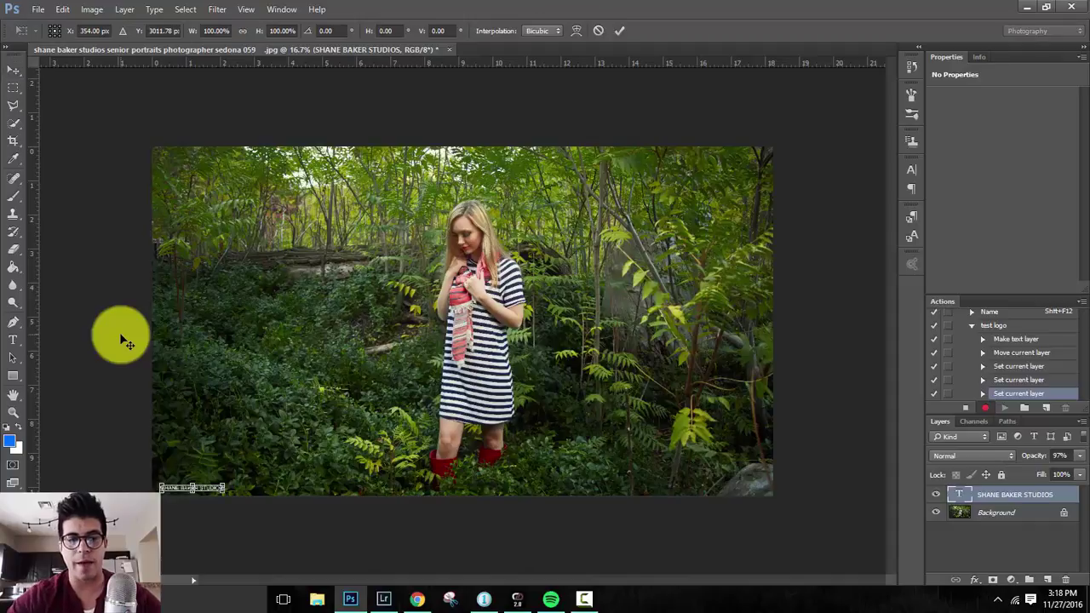
left_click_drag(223, 482, 429, 381)
key("Return")
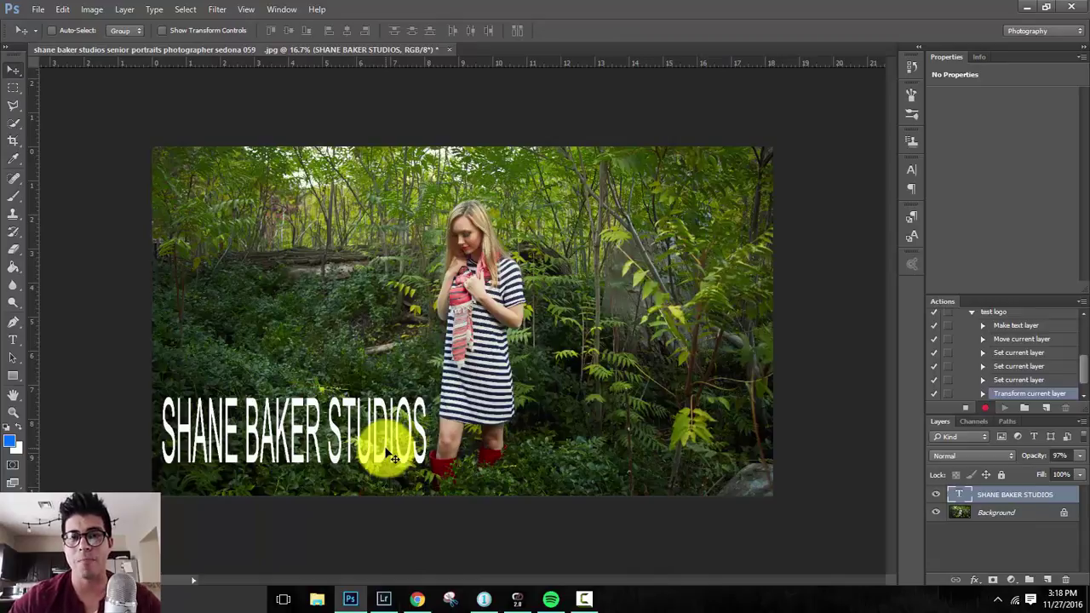
key("ctrl+z")
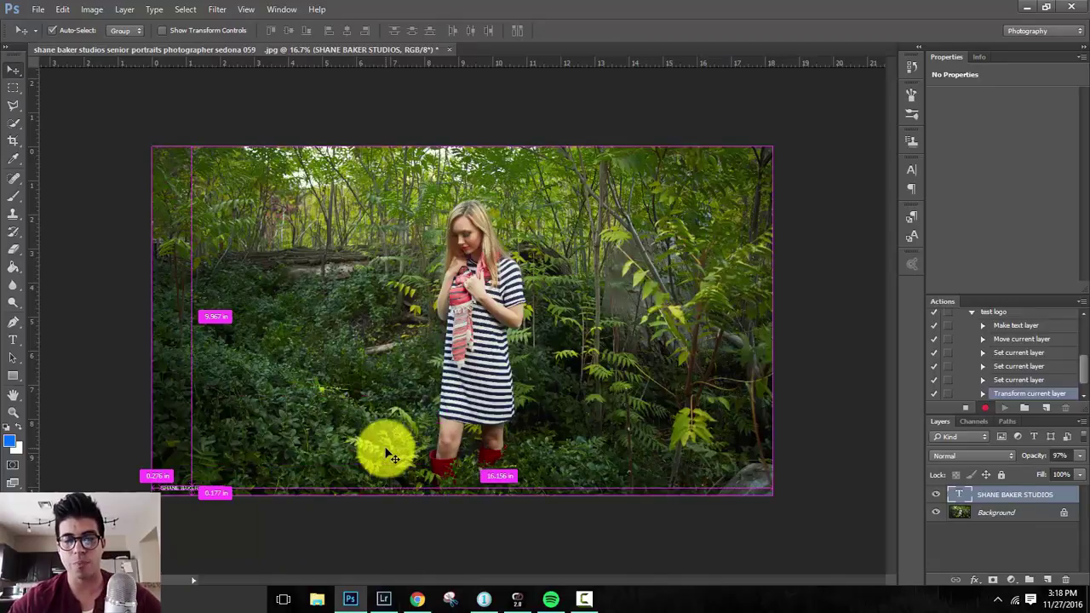
Step: Set the watermark text layer's opacity to 10%
left_click(1080, 455)
left_click(1020, 475)
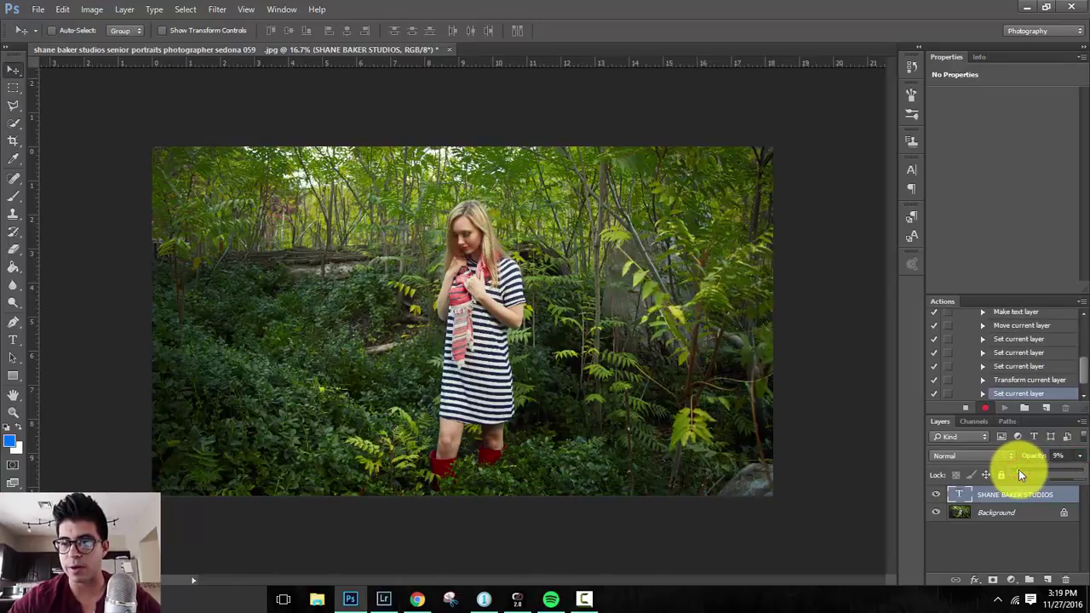
left_click(1019, 471)
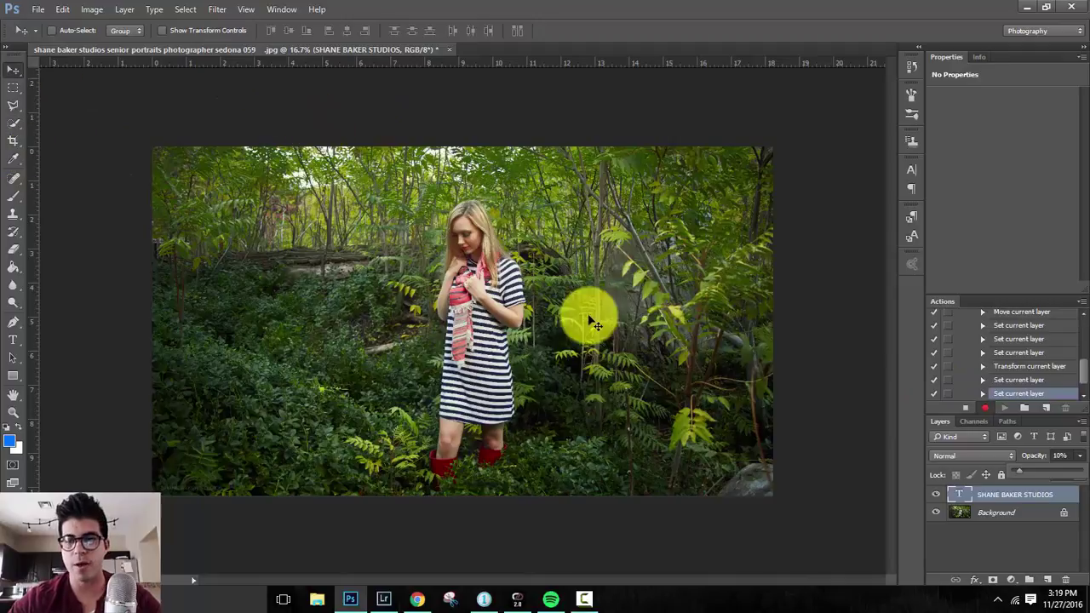
Step: Align the watermark with the Background layer's edge, then raise its opacity to 100%
left_click(1010, 512, "shift")
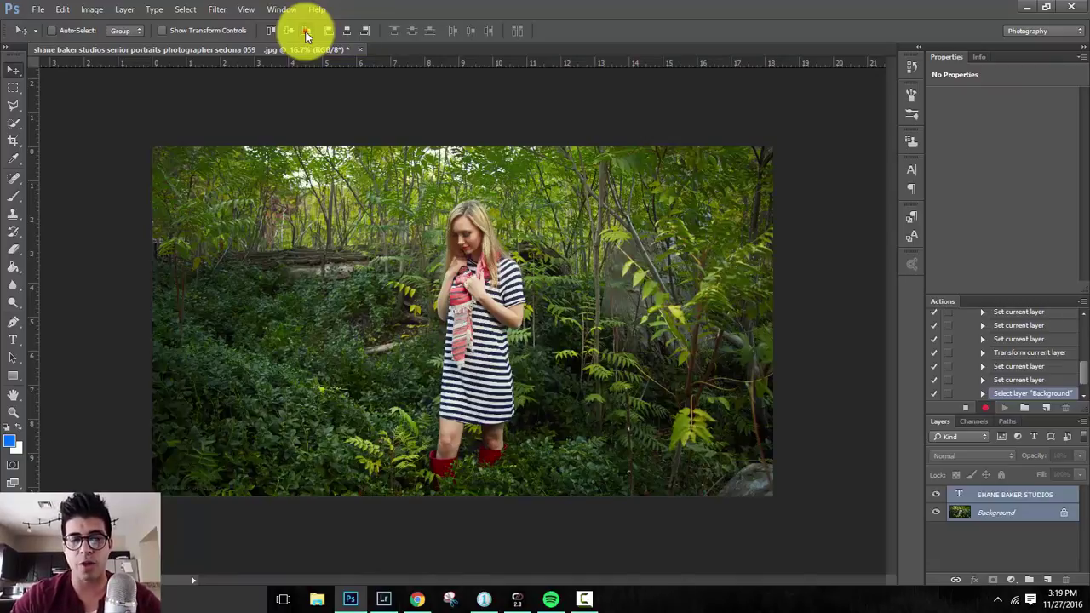
left_click(307, 34)
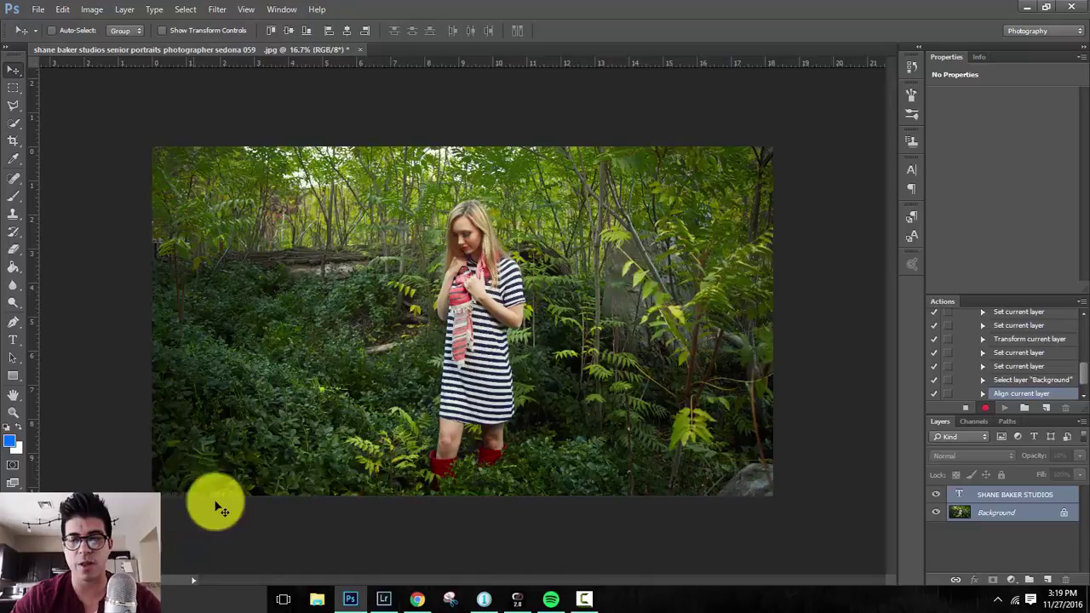
left_click(1029, 495)
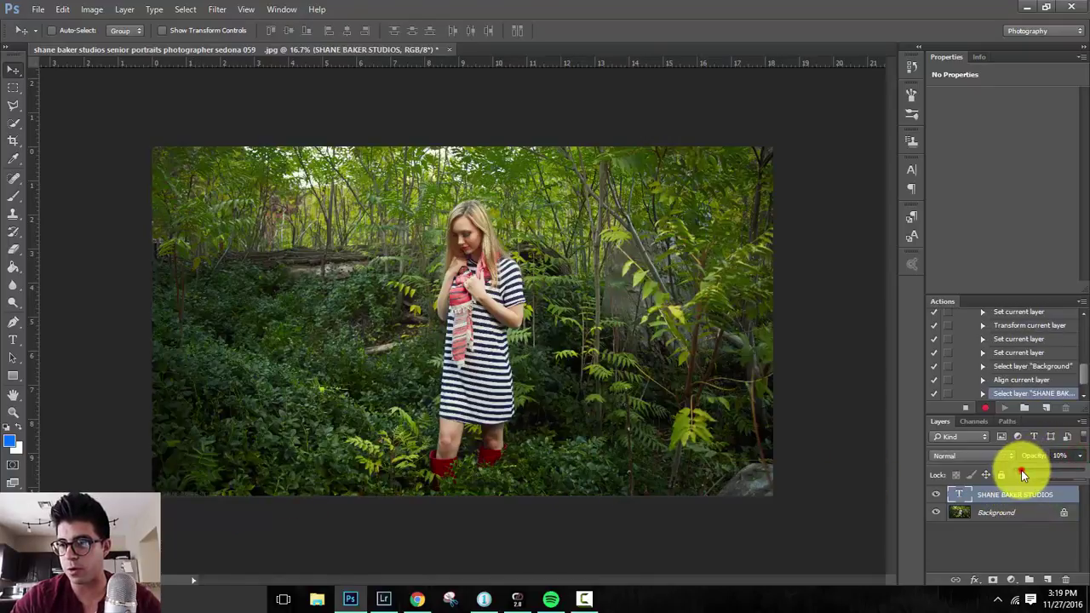
left_click_drag(1021, 471, 1078, 470)
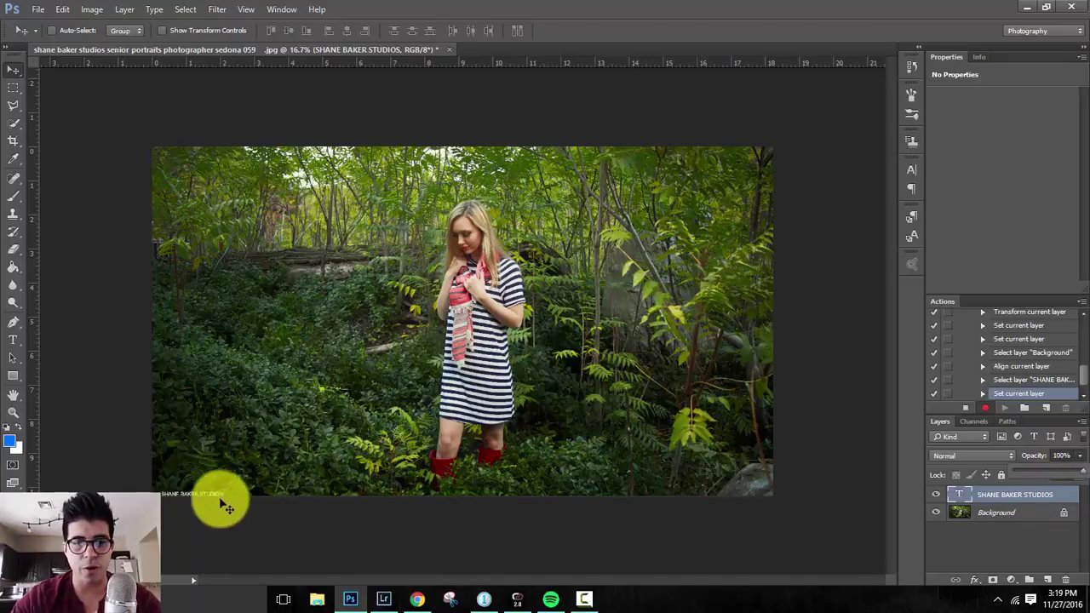
Step: Align the watermark flush to the photo's bottom and left edges
left_click_drag(187, 494, 247, 384)
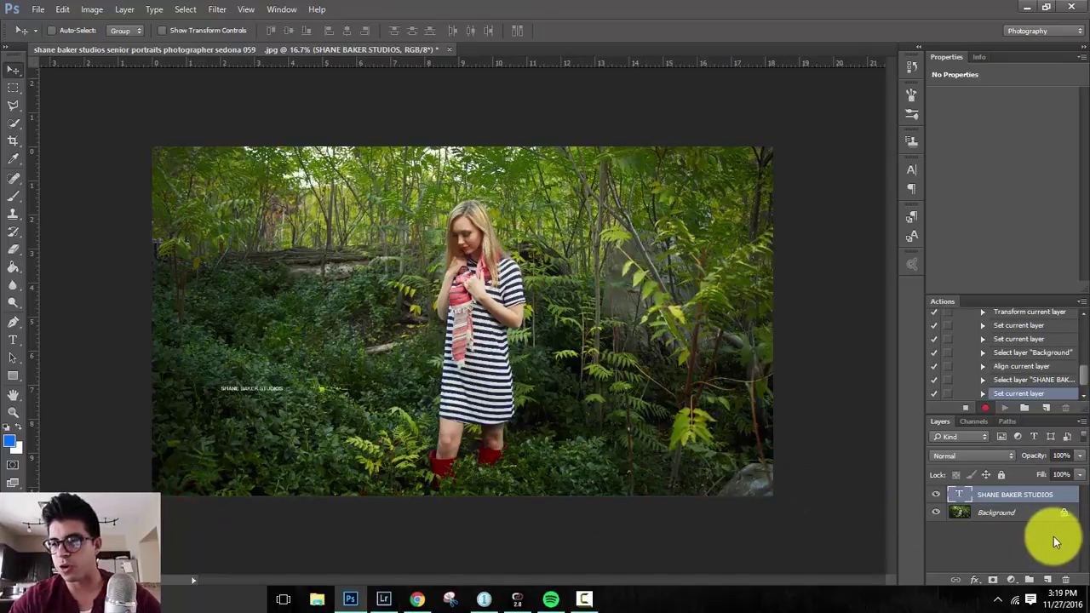
left_click(1022, 516, "shift")
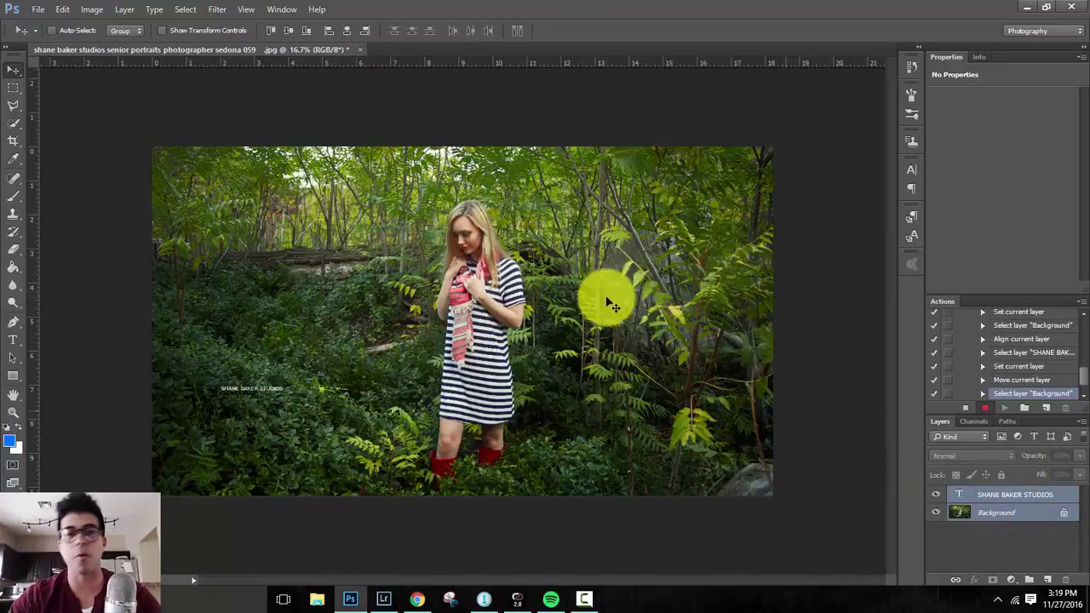
left_click(306, 34)
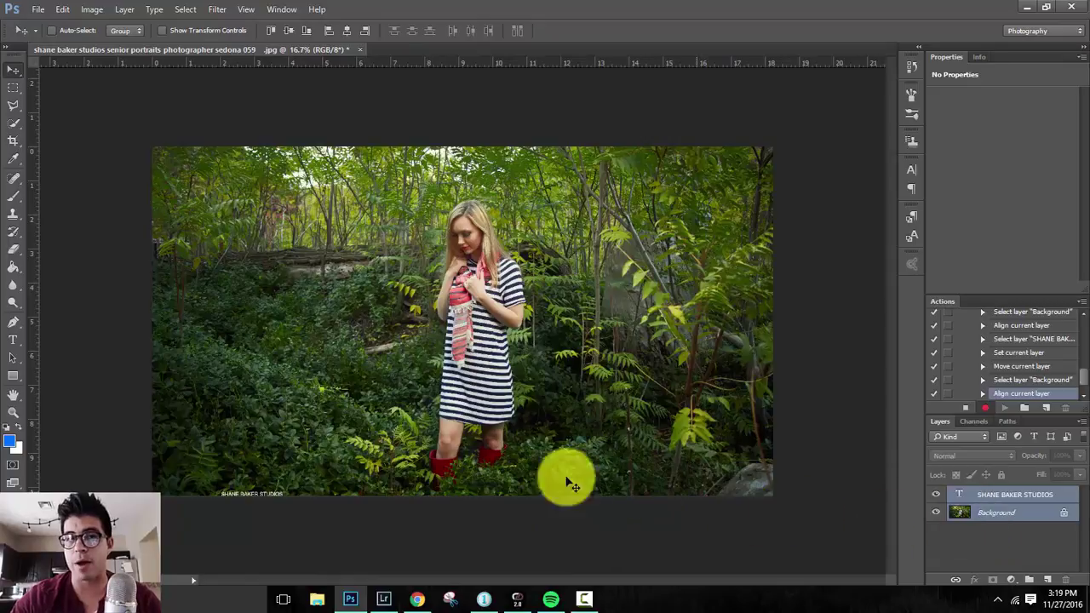
left_click(328, 32)
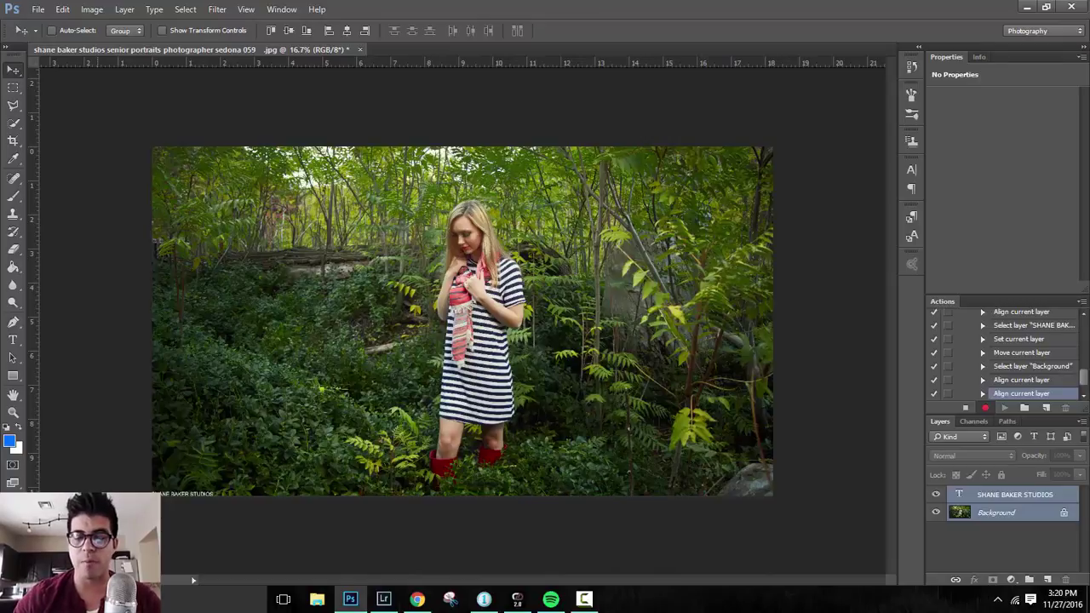
Step: Nudge the watermark text a few pixels up and right, after dismissing the locked-layer error
key("Right")
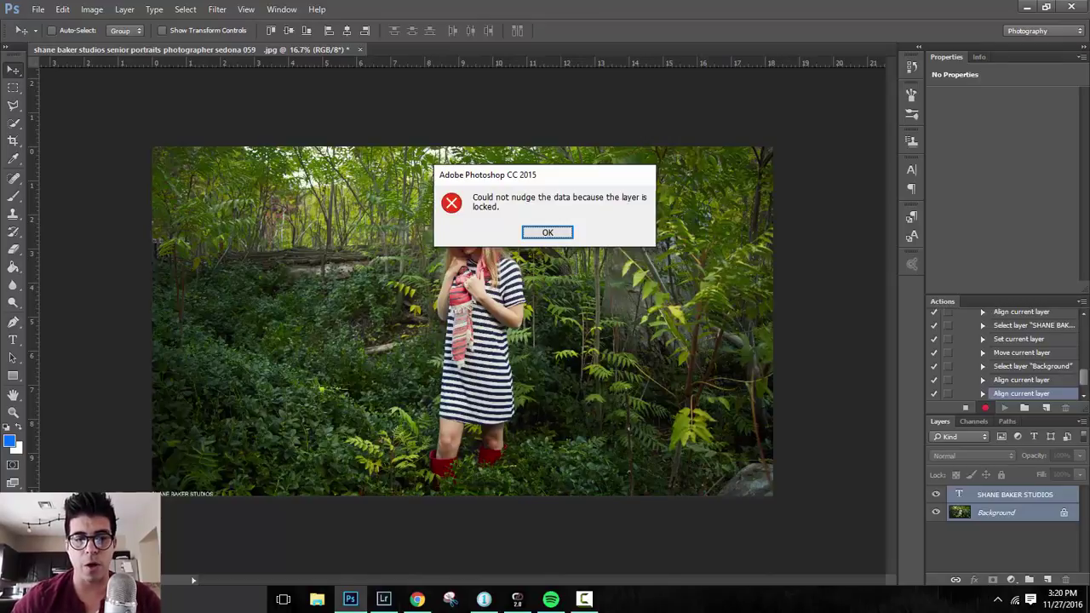
left_click(558, 232)
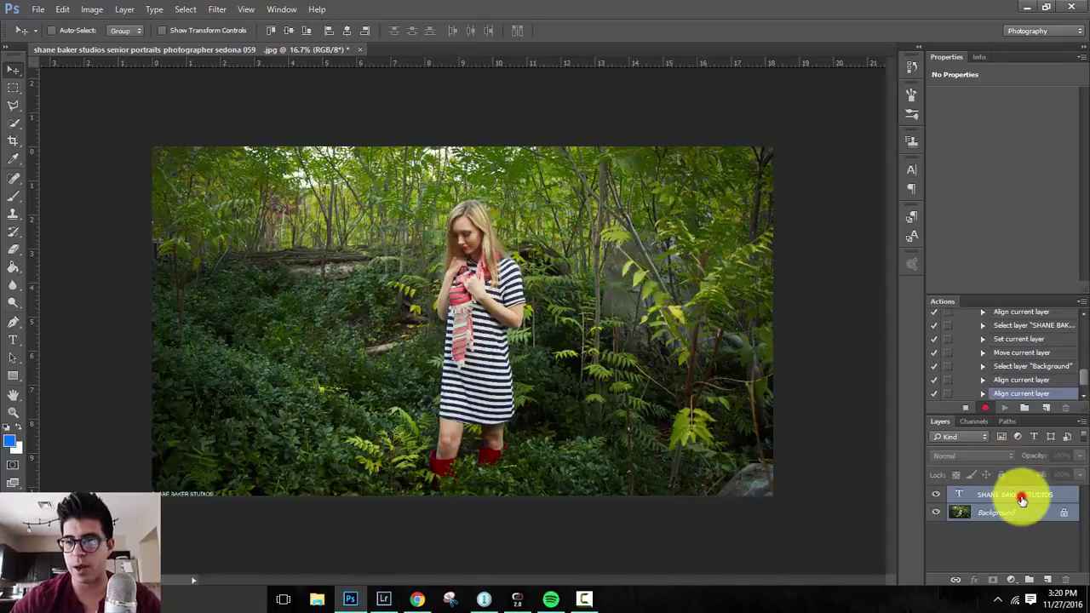
left_click(1022, 498)
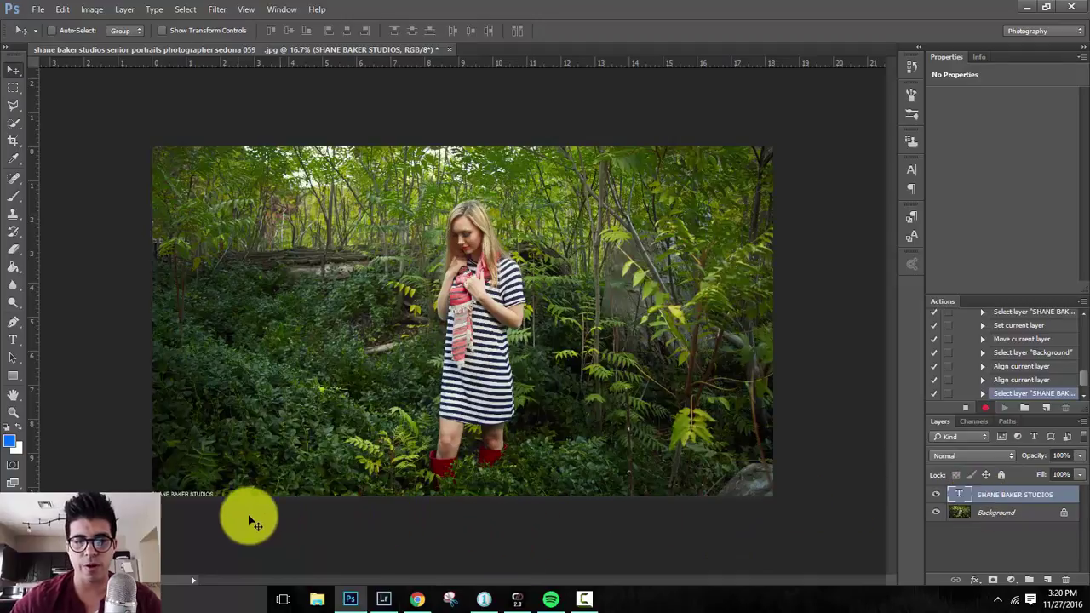
key("shift+Up")
key("shift+Up")
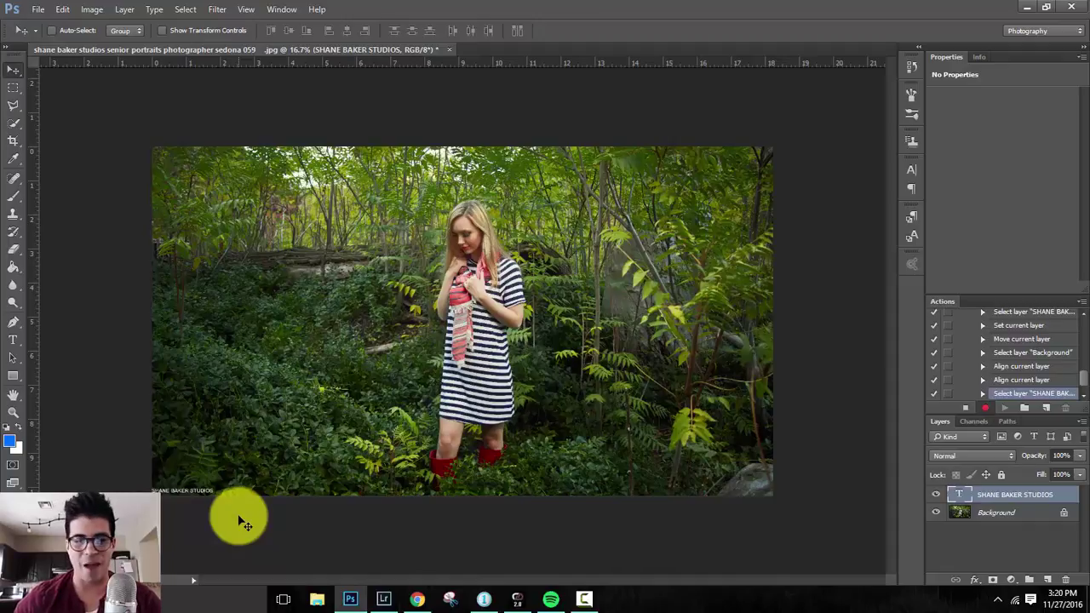
key("shift+Right")
key("shift+Right")
key("shift+Right")
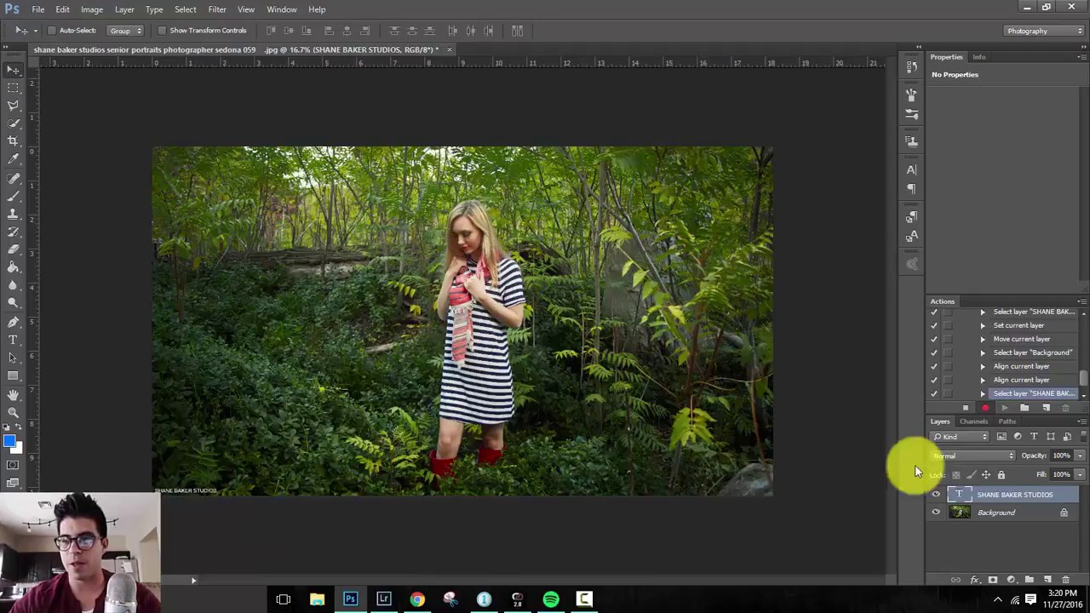
Step: Set the watermark opacity to 11% and stop recording the action
left_click(1079, 457)
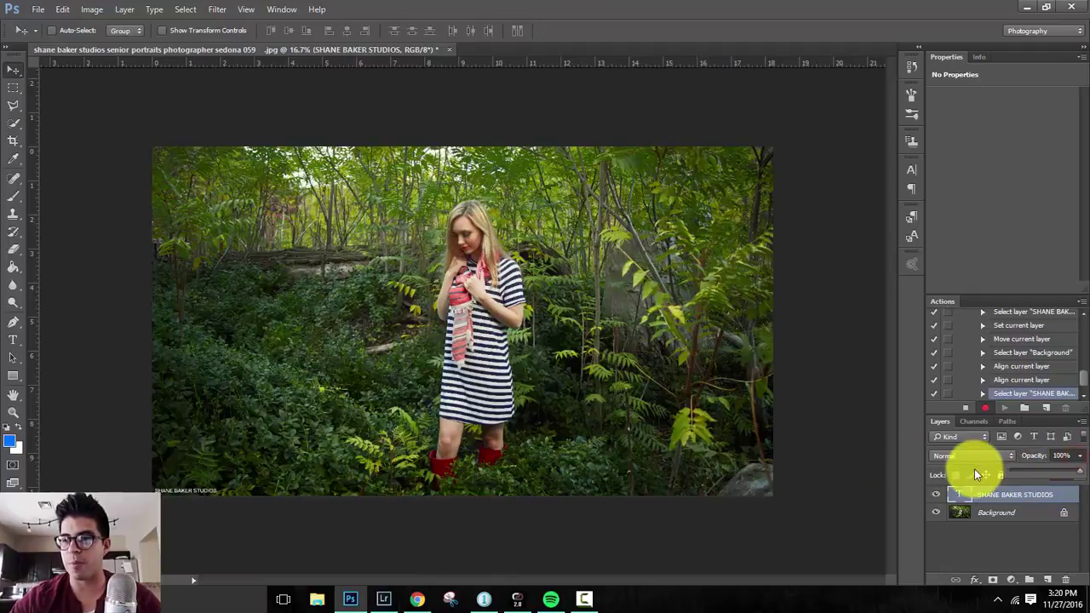
left_click(1019, 470)
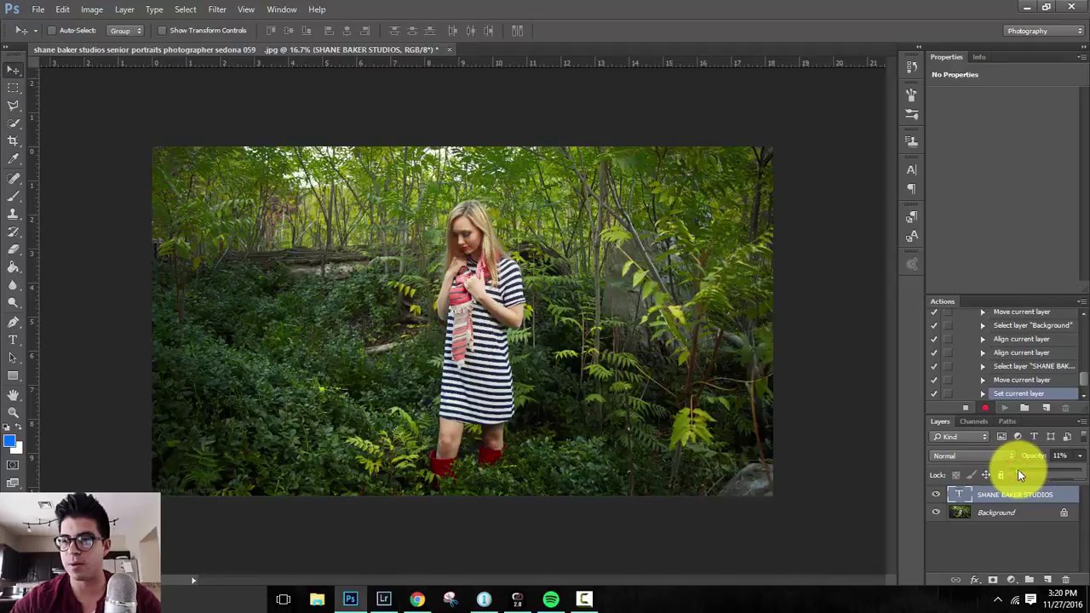
left_click(1018, 469)
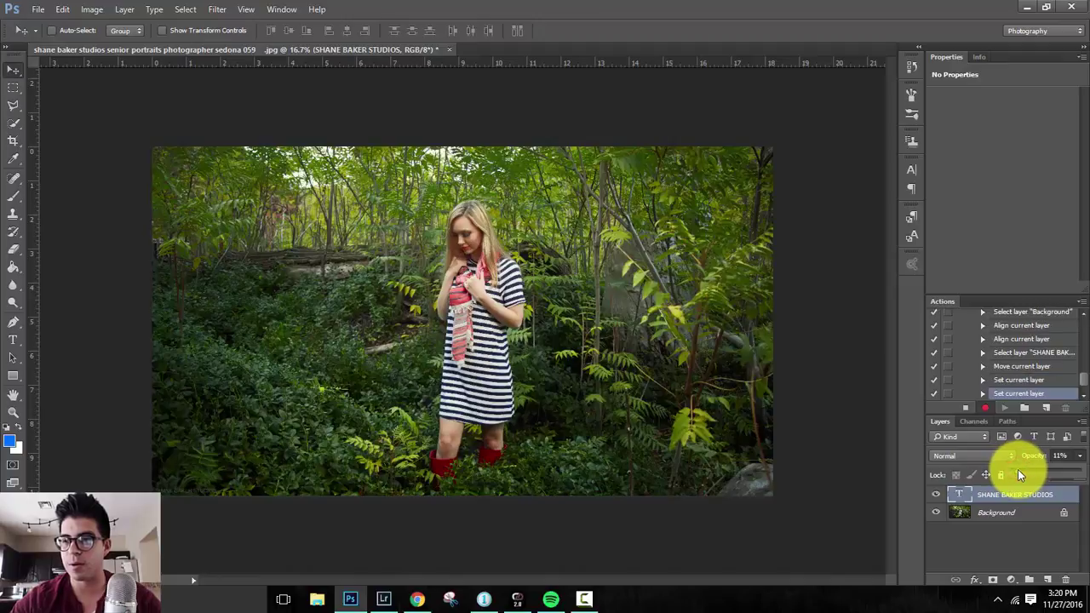
left_click(967, 410)
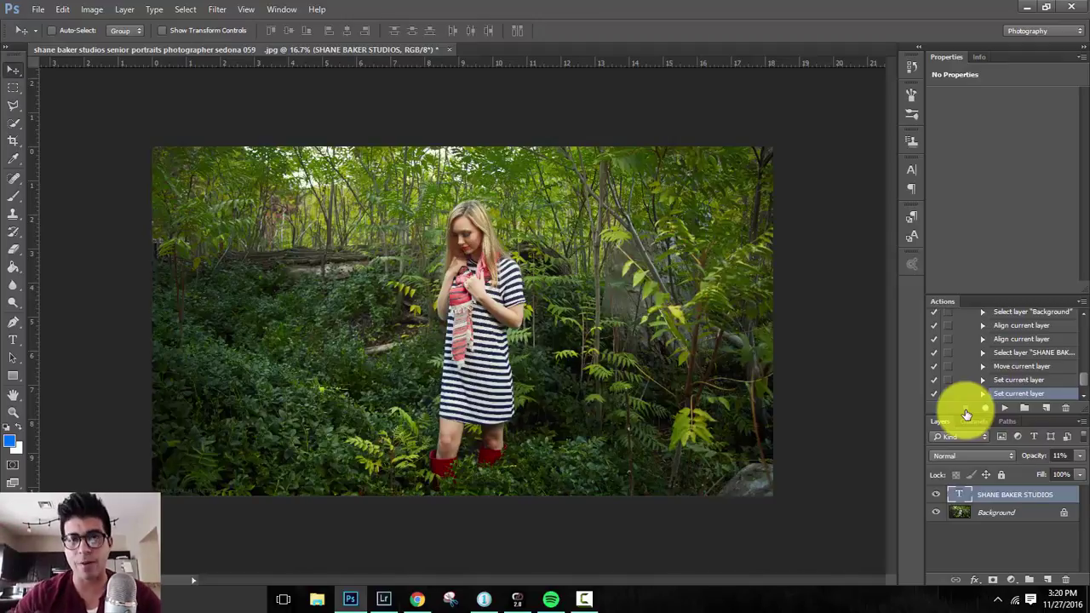
Step: Close the watermarked portrait and choose No to discard changes
left_click(448, 50)
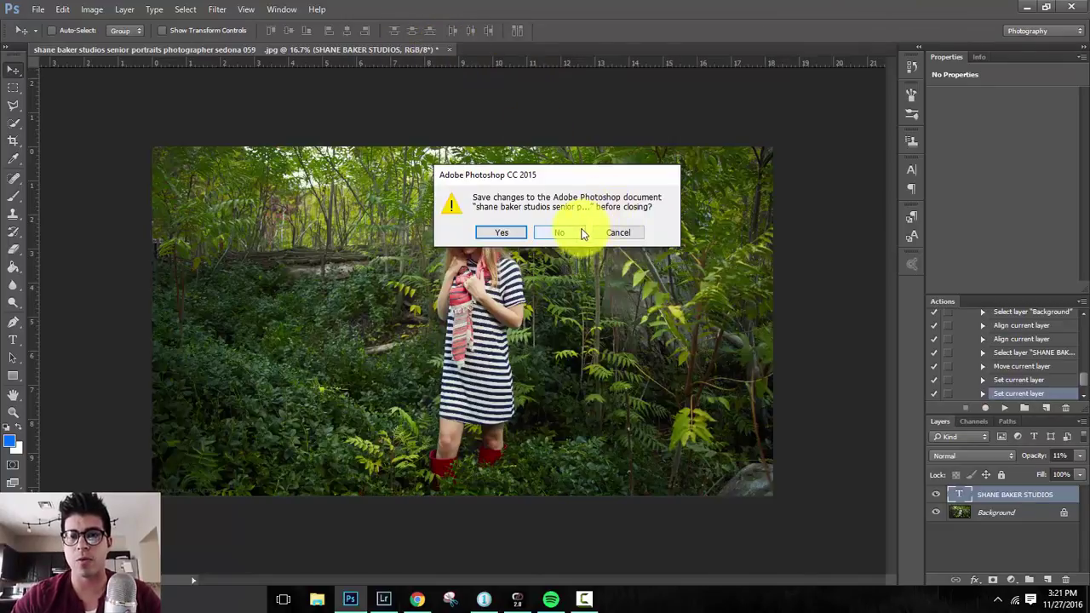
left_click(579, 233)
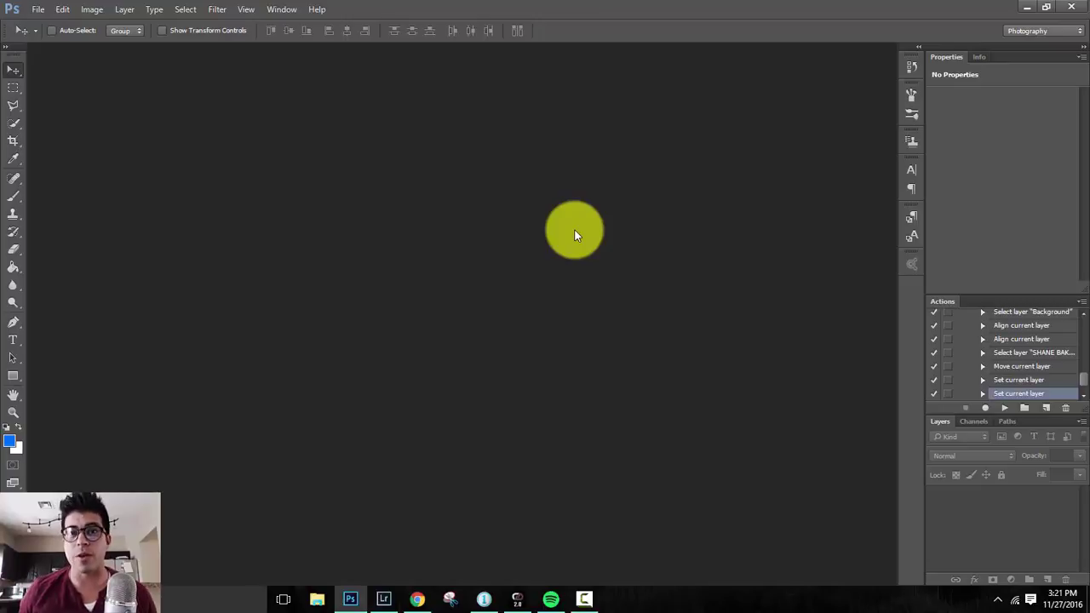
Step: Open the Image Processor with Desktop\Print as the source folder
left_click(36, 10)
mouse_move(111, 318)
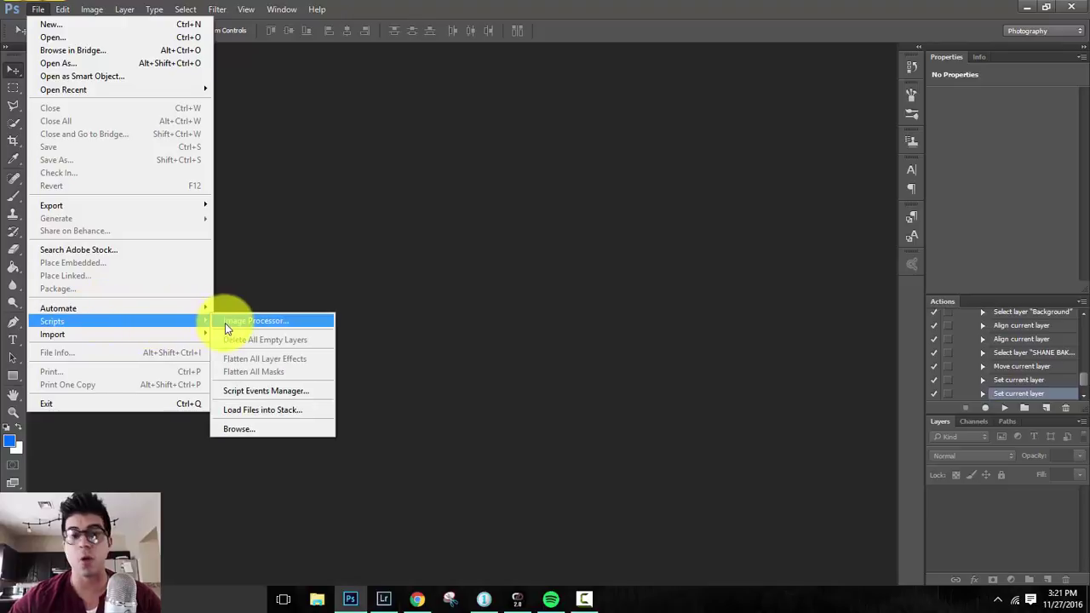
left_click(226, 322)
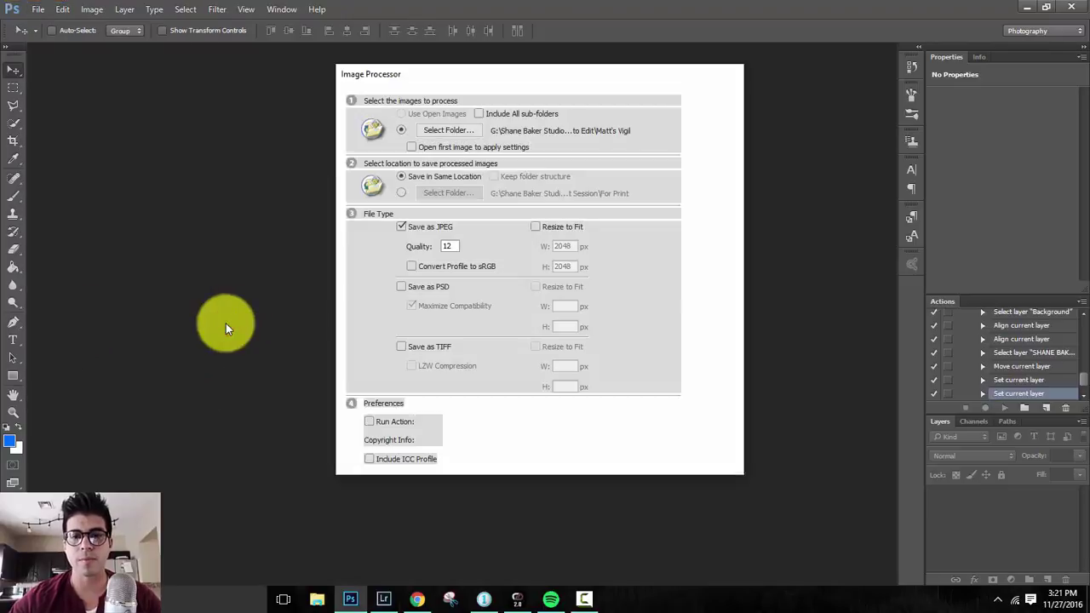
left_click(432, 130)
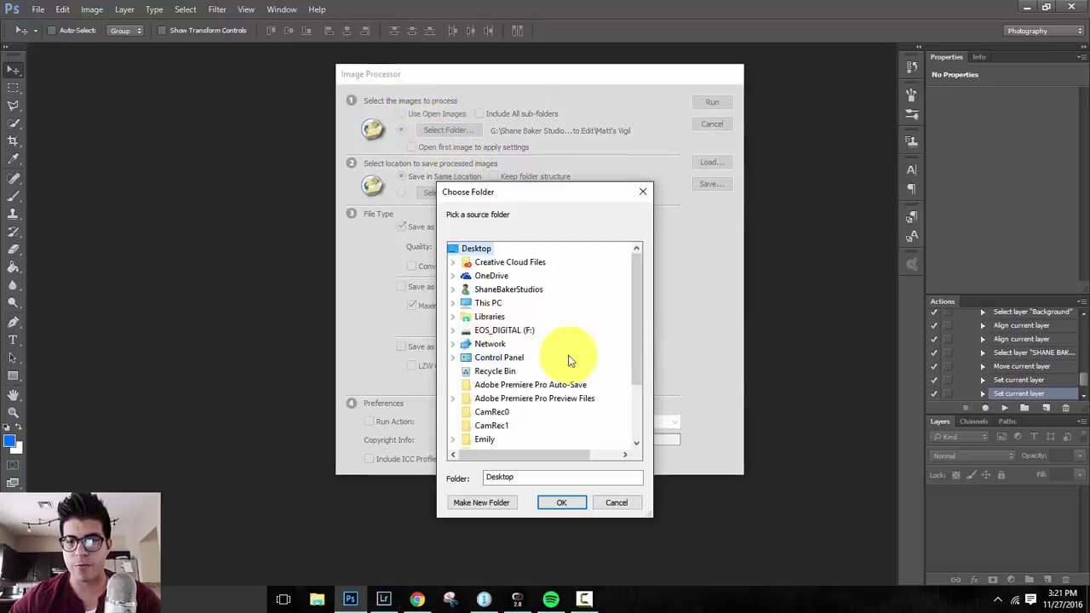
left_click_drag(633, 321, 632, 377)
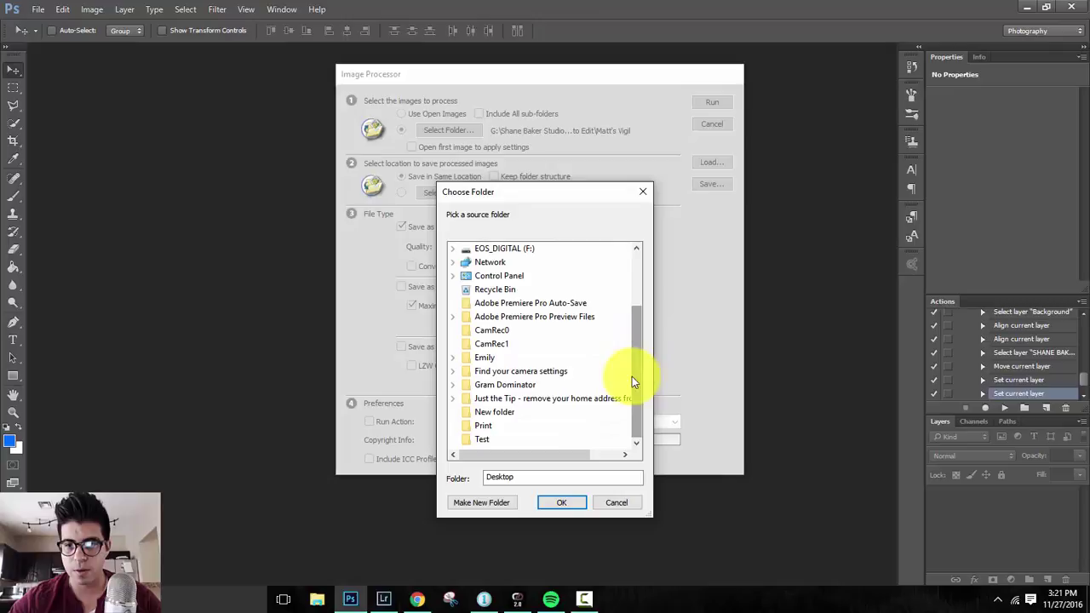
left_click(477, 427)
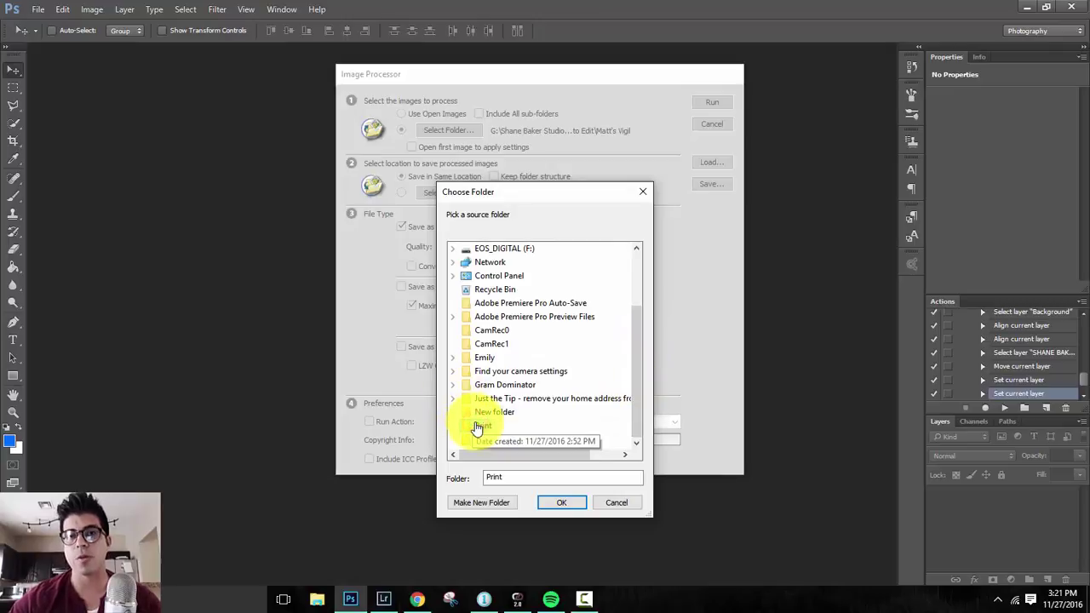
left_click(568, 503)
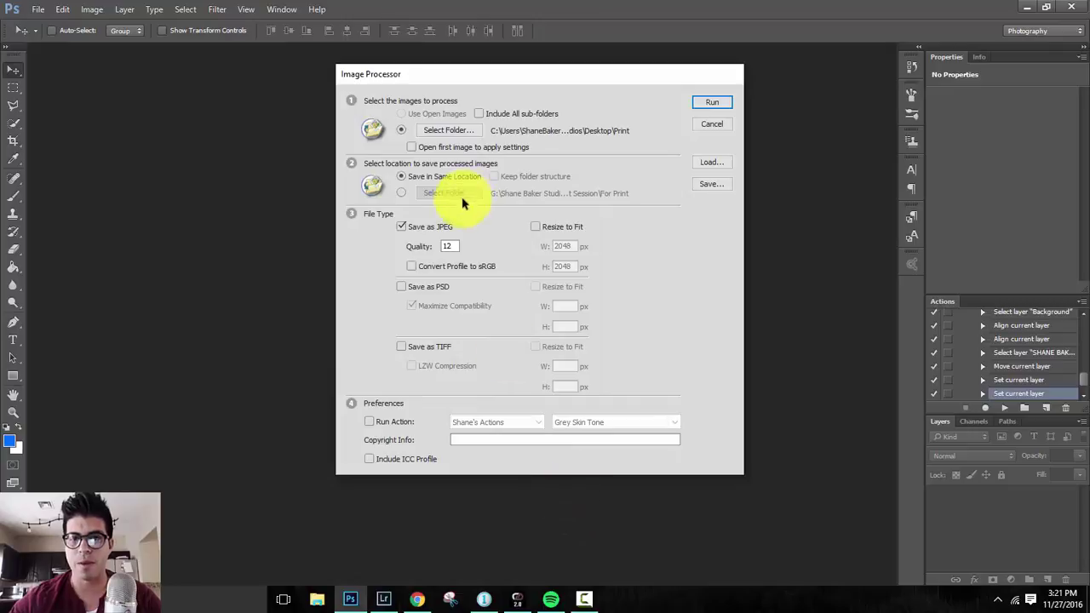
Step: Save processed images to the Desktop\Test folder
left_click(402, 194)
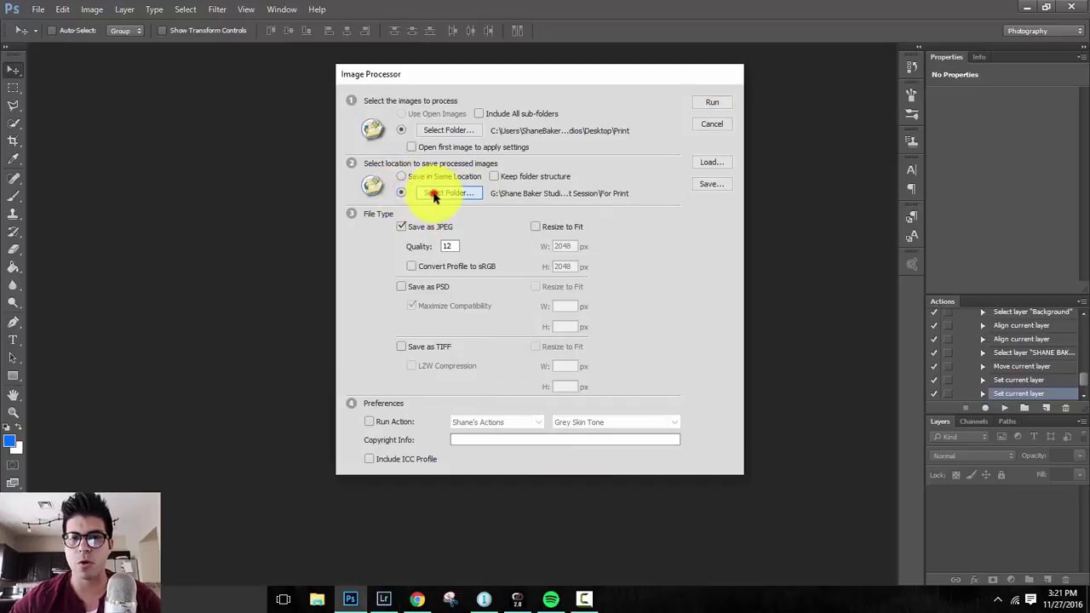
left_click(436, 193)
left_click_drag(637, 322, 637, 401)
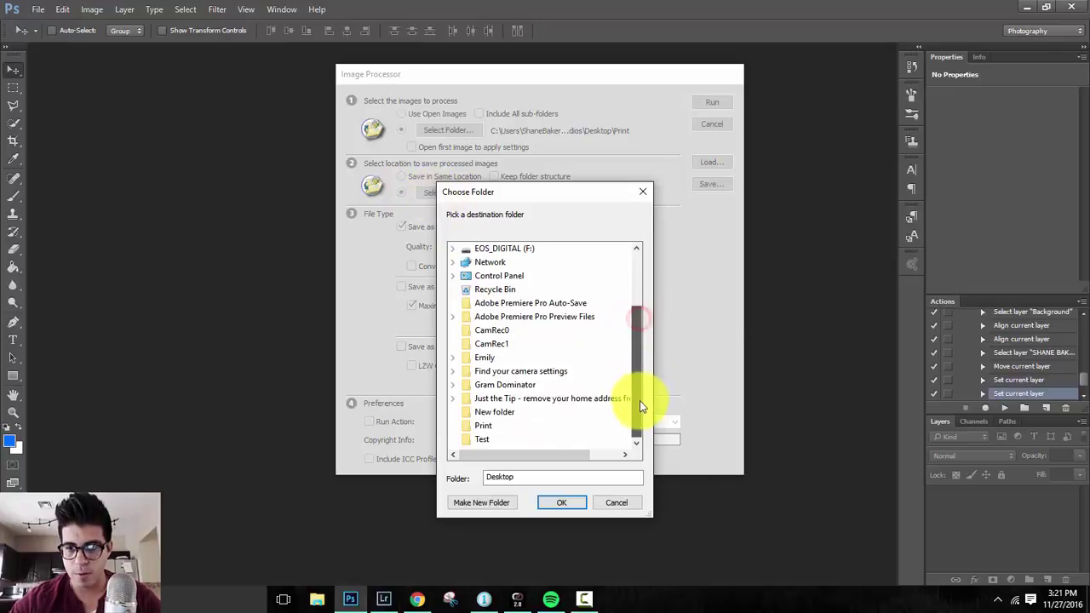
left_click(483, 439)
left_click(551, 500)
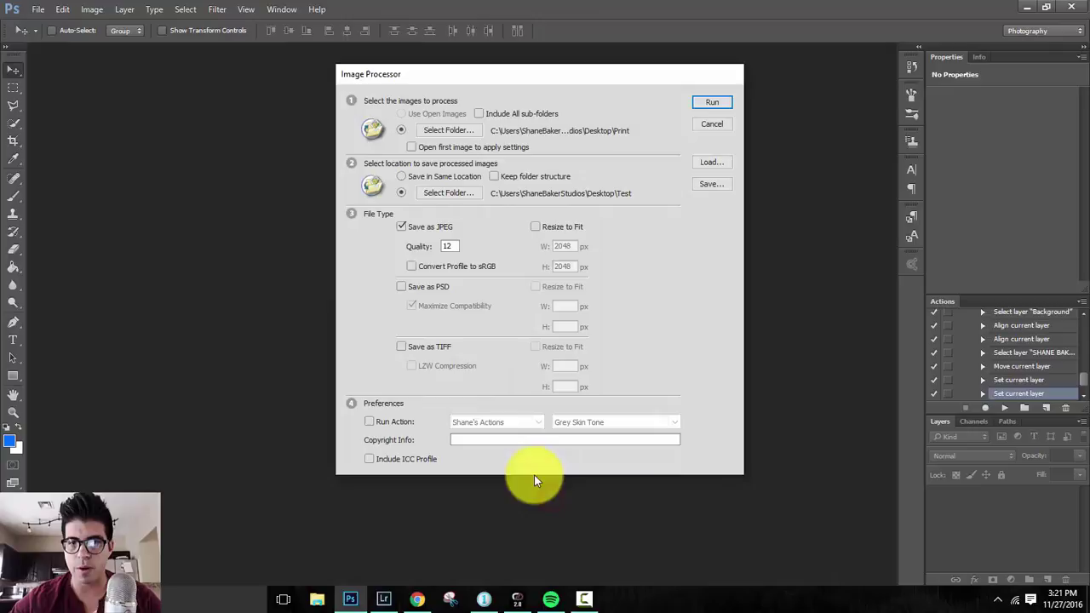
Step: Set JPEG quality to 10 and resize outputs to fit 2048 x 2048 px
double_click(450, 247)
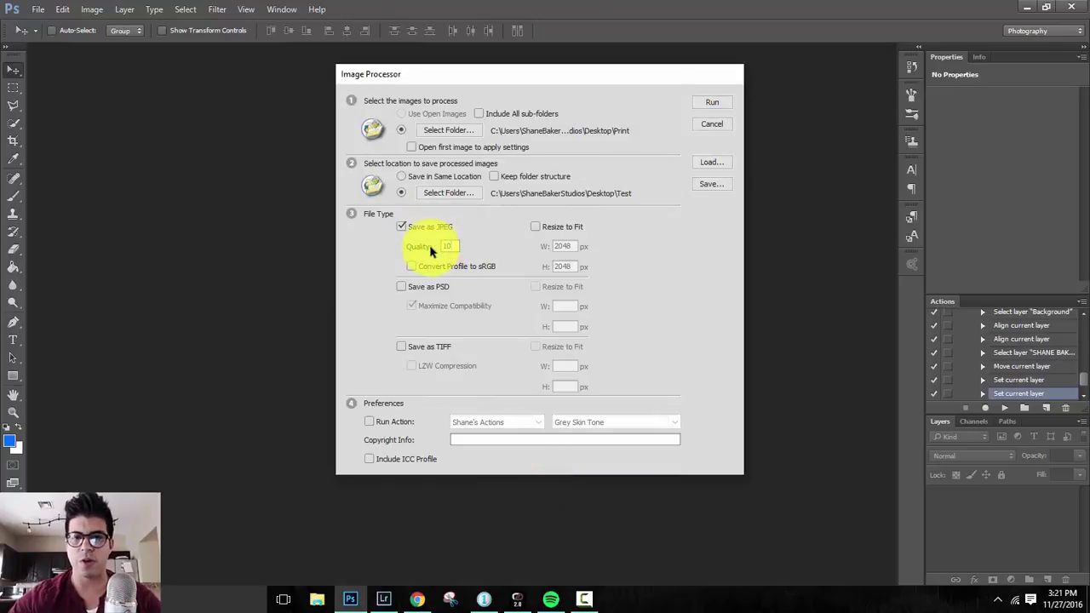
type("10")
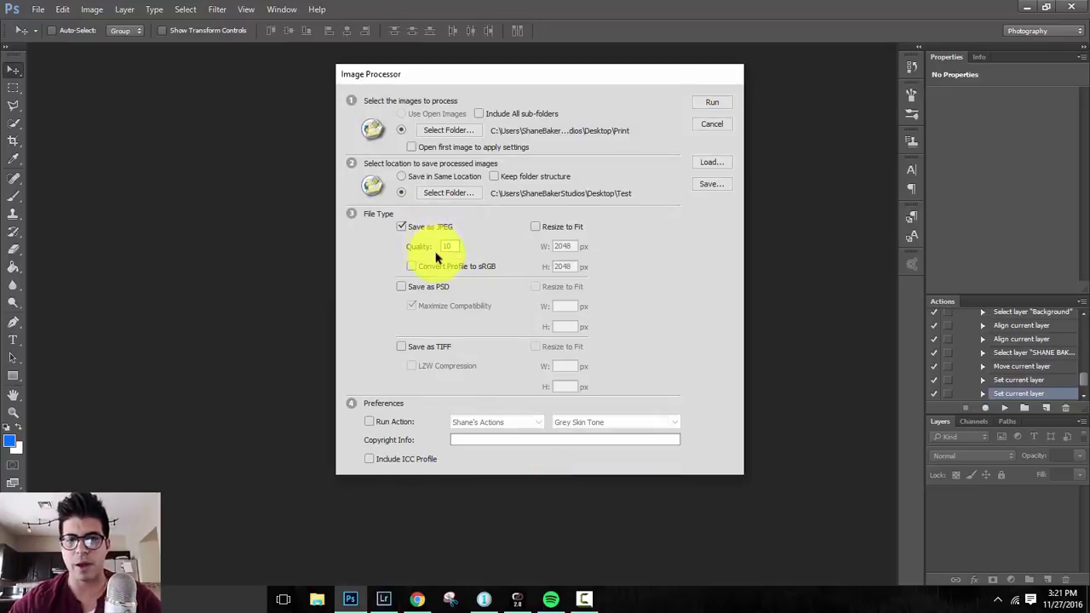
left_click(536, 227)
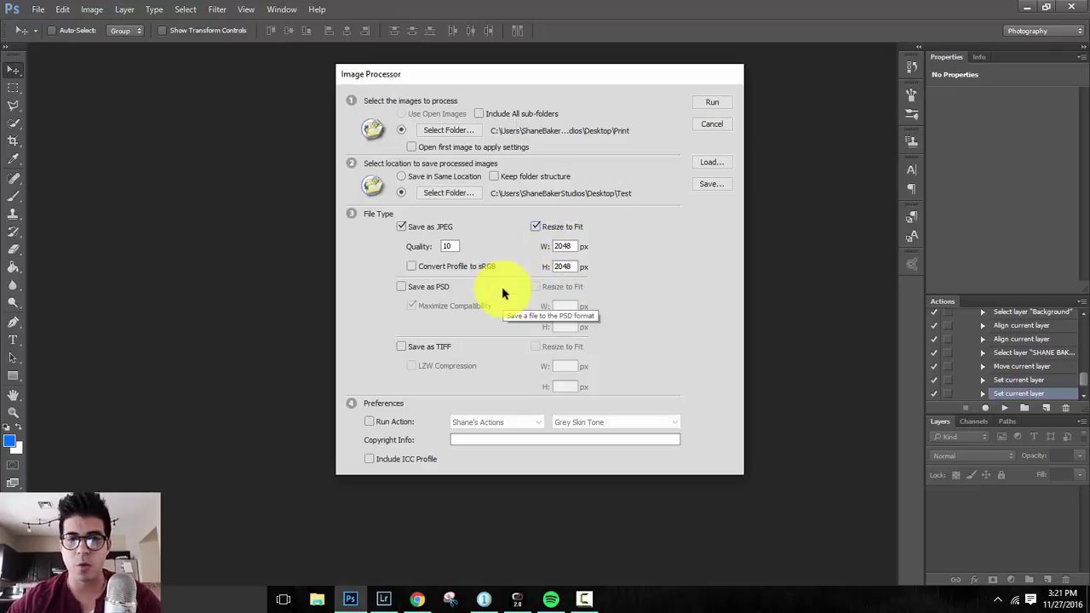
Step: Run the test logo action on every image, start processing, and switch to Capture One
left_click(369, 423)
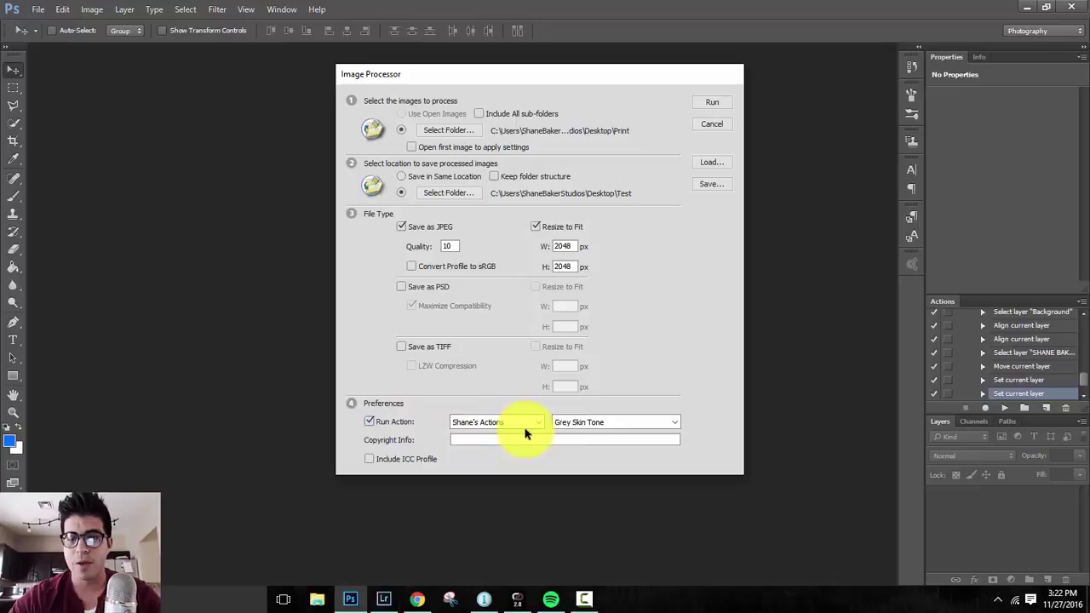
left_click(579, 422)
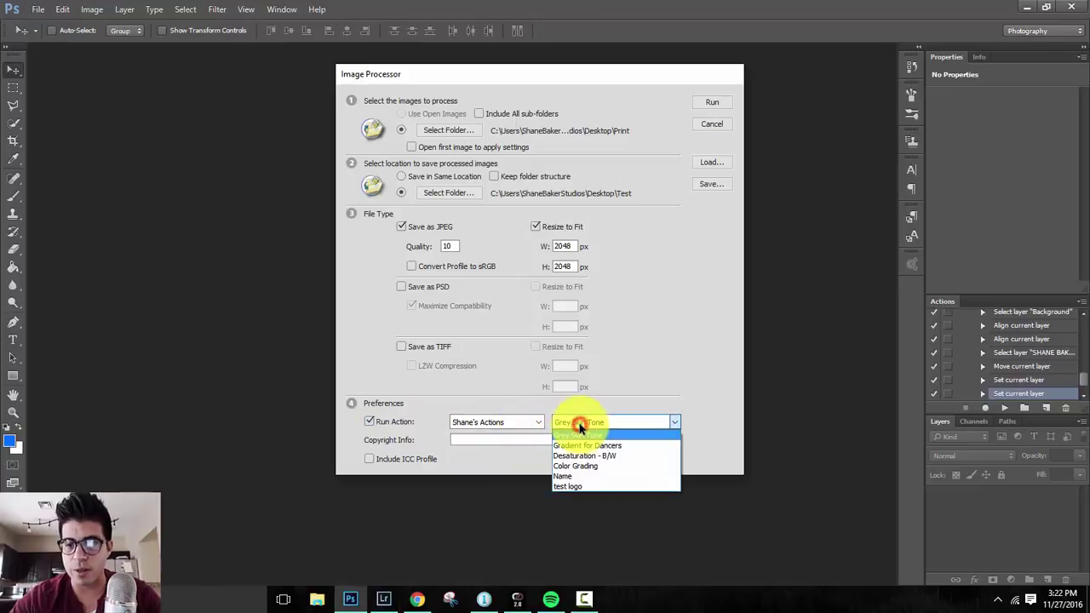
left_click(581, 487)
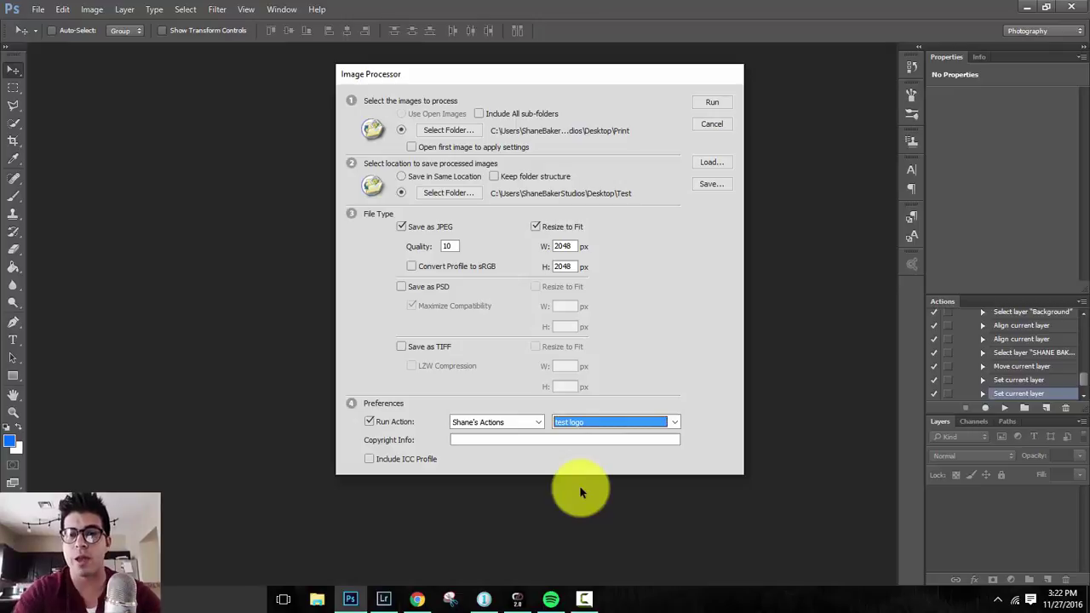
left_click(712, 101)
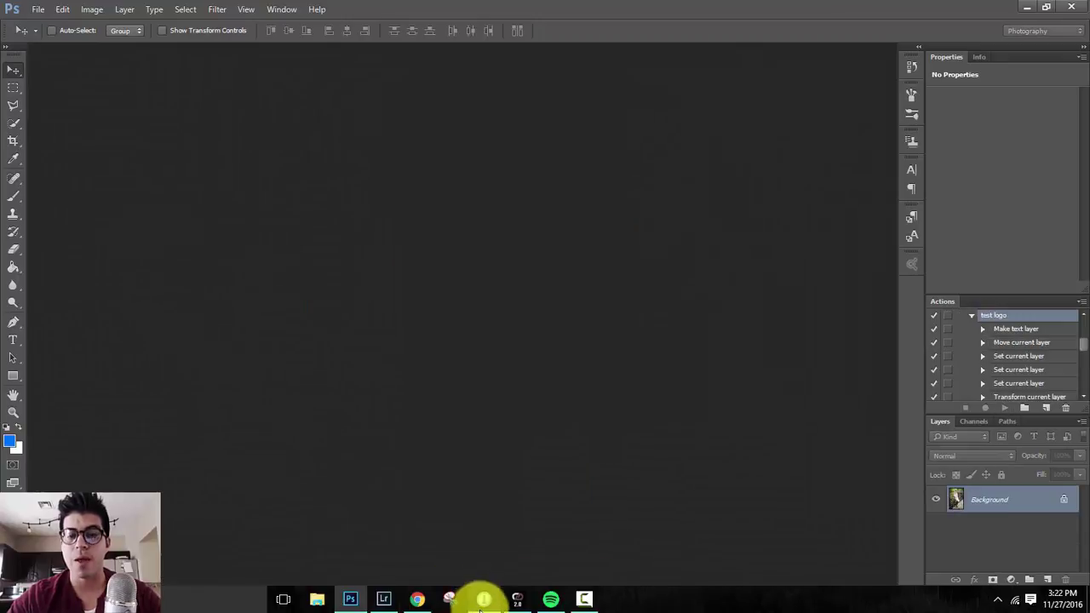
left_click(483, 600)
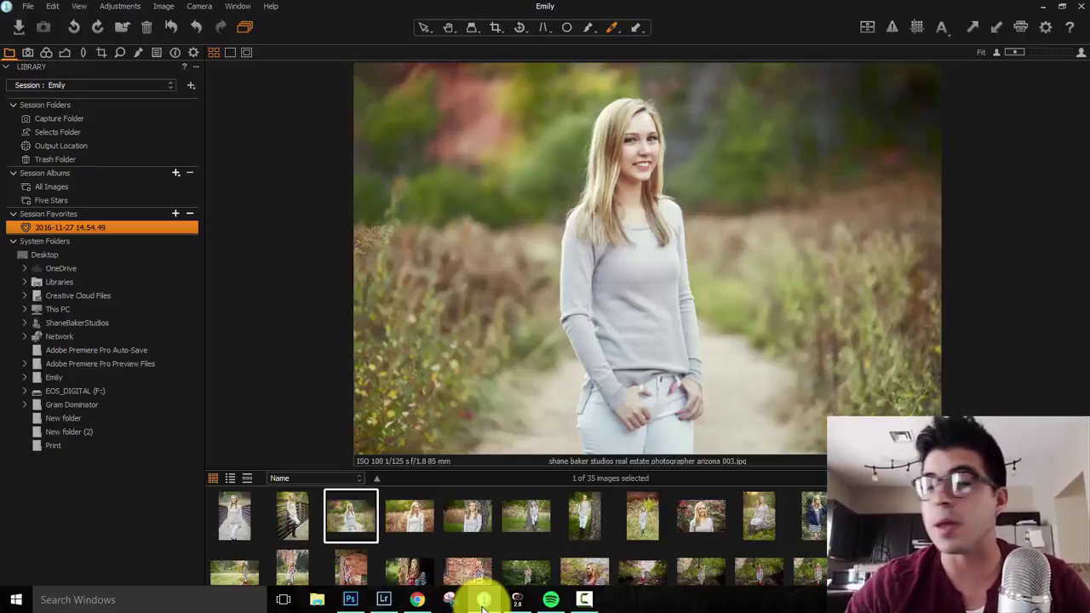
left_click(531, 519)
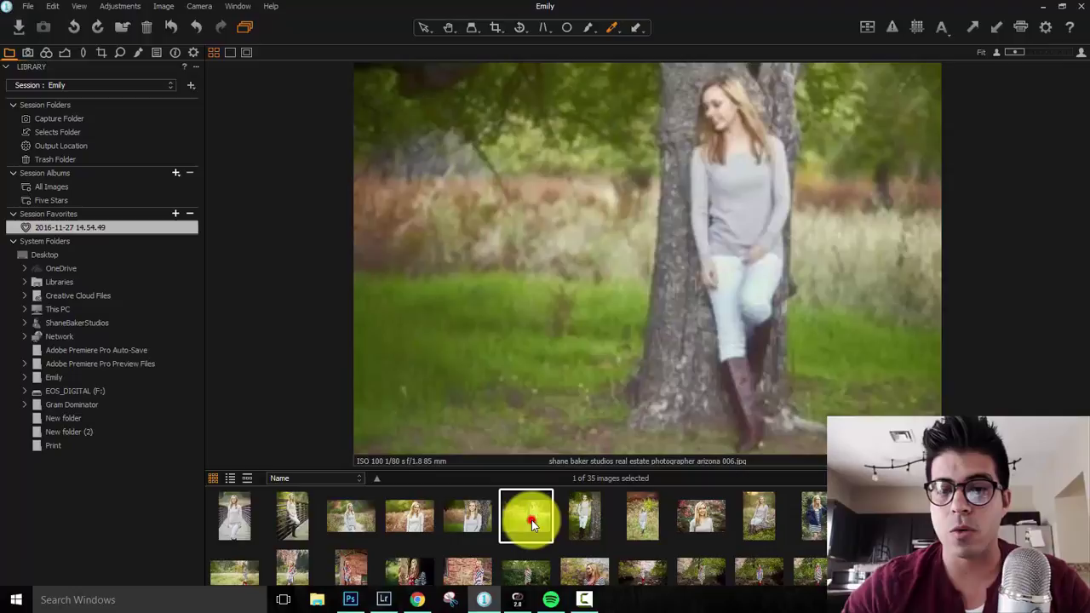
left_click(642, 521)
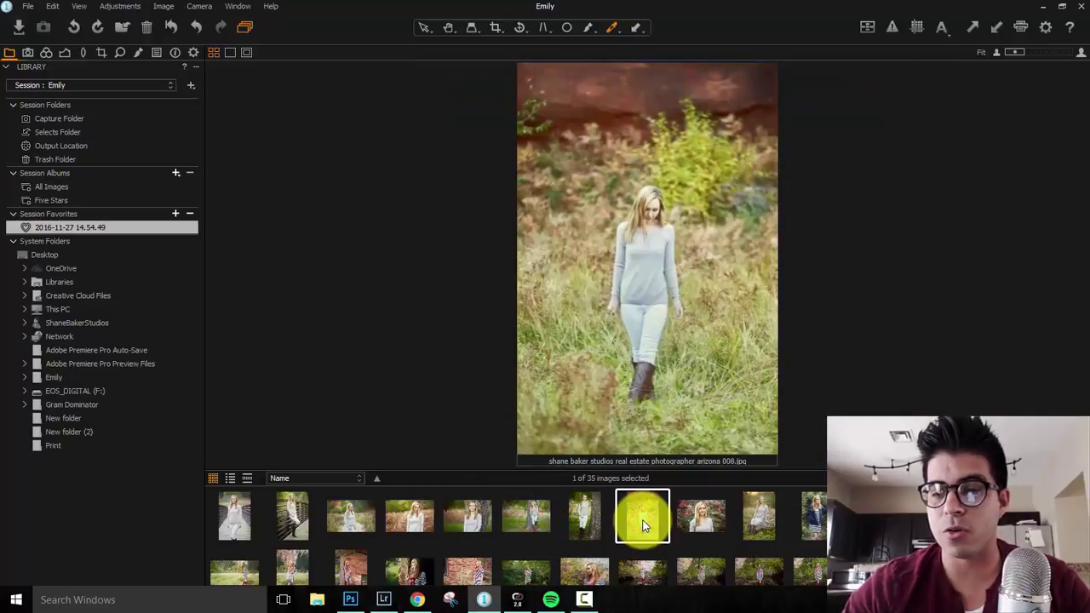
key("Right")
key("Right")
key("Right")
key("Right")
key("Right")
key("Right")
key("Right")
key("Right")
key("Right")
key("Right")
key("Right")
key("Right")
key("Left")
key("Left")
key("Left")
key("Left")
key("Left")
key("Left")
key("Left")
key("Left")
key("Left")
key("Left")
key("Left")
key("Left")
key("Left")
key("Left")
key("Left")
key("Left")
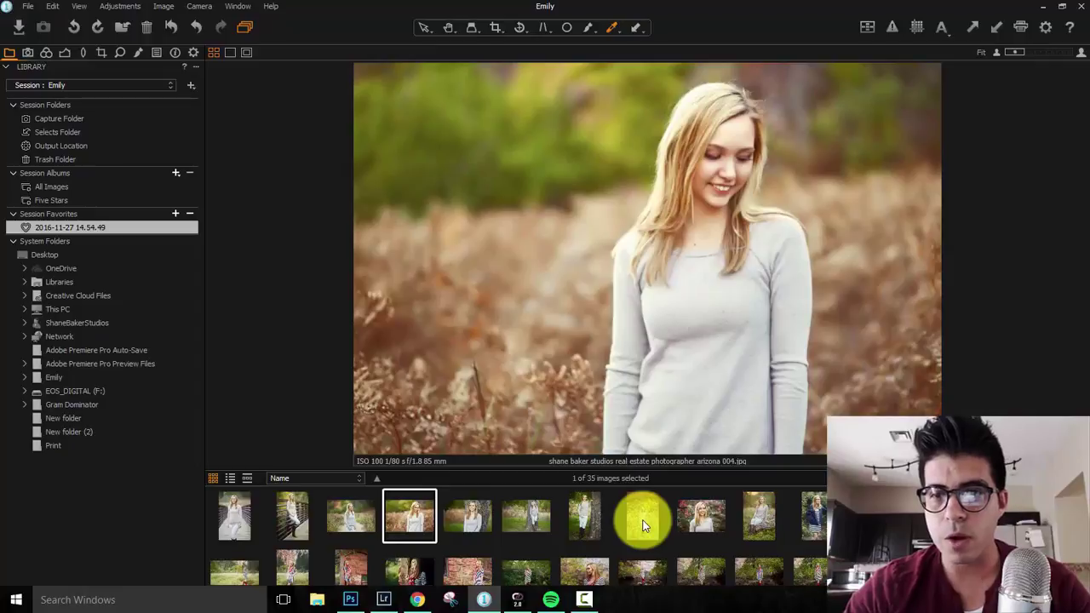
key("Left")
key("Left")
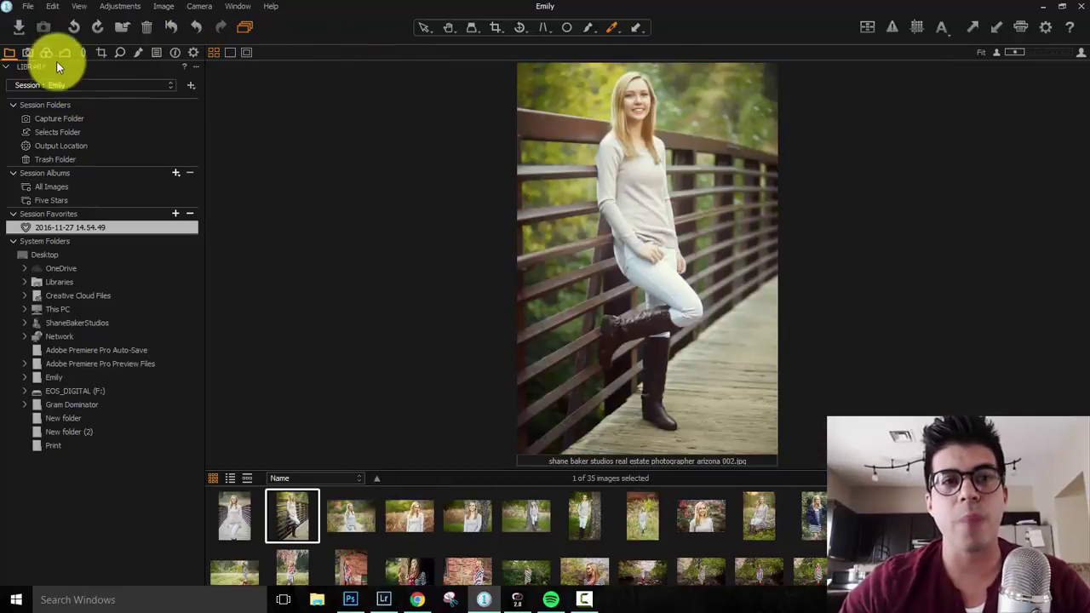
Step: Open the process recipe's Watermark settings and show the Kind list (None, Text, Image)
left_click(195, 52)
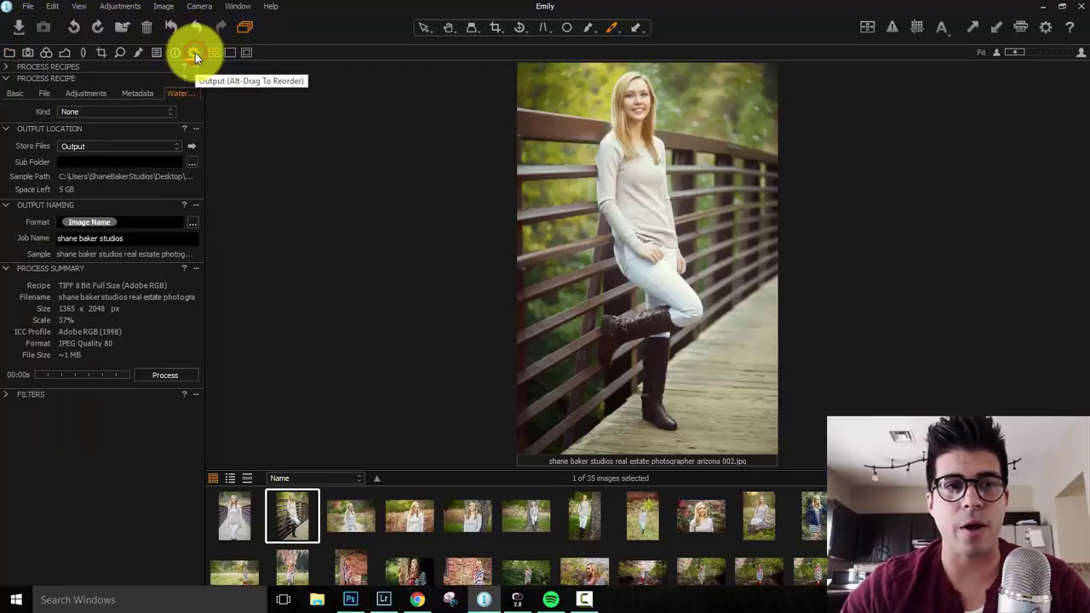
left_click(5, 79)
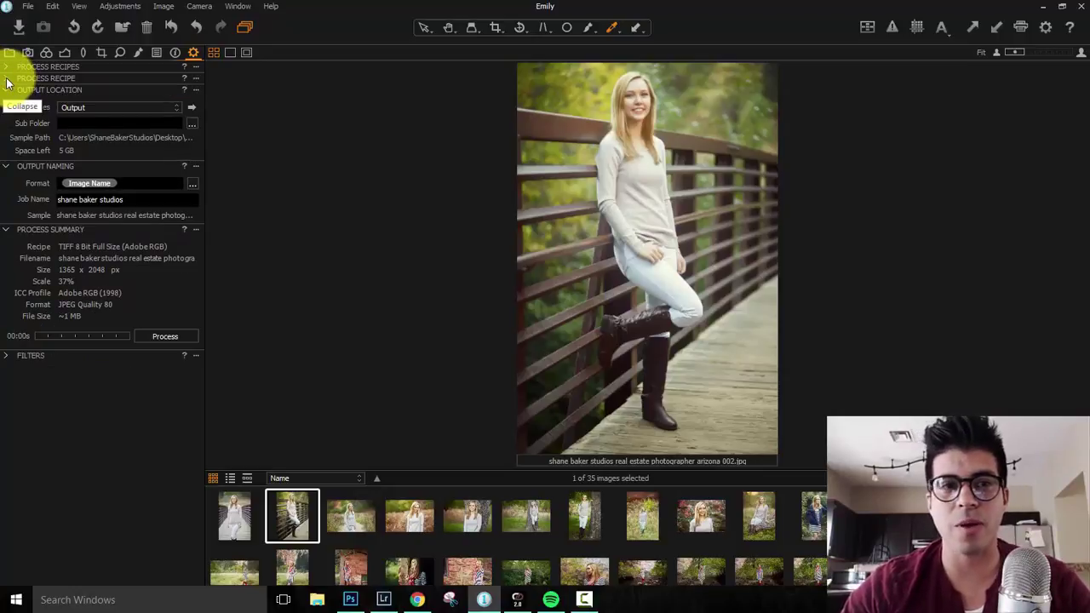
left_click(6, 78)
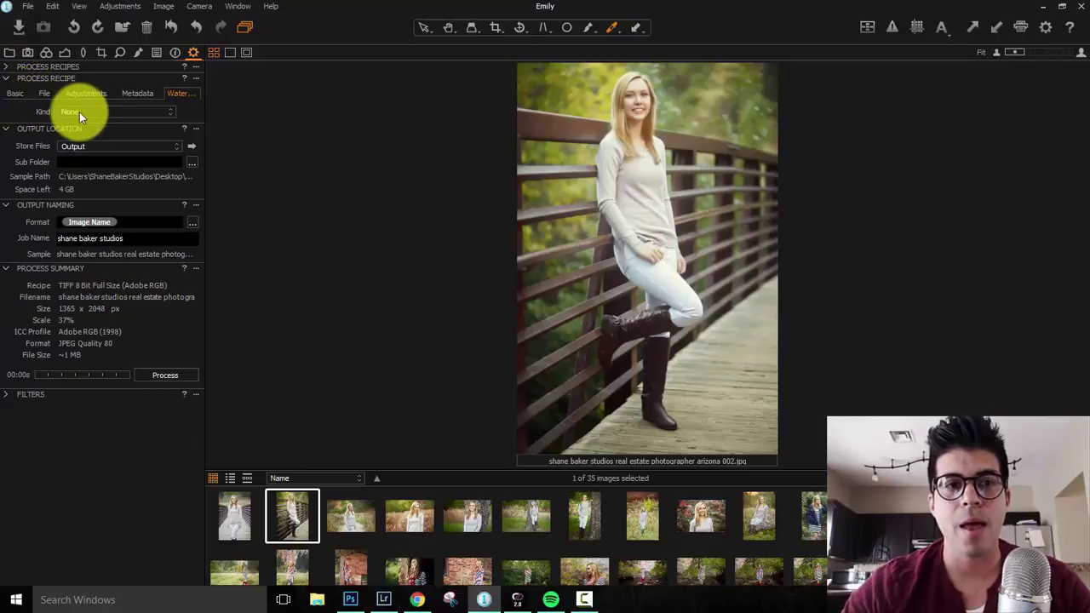
left_click(13, 95)
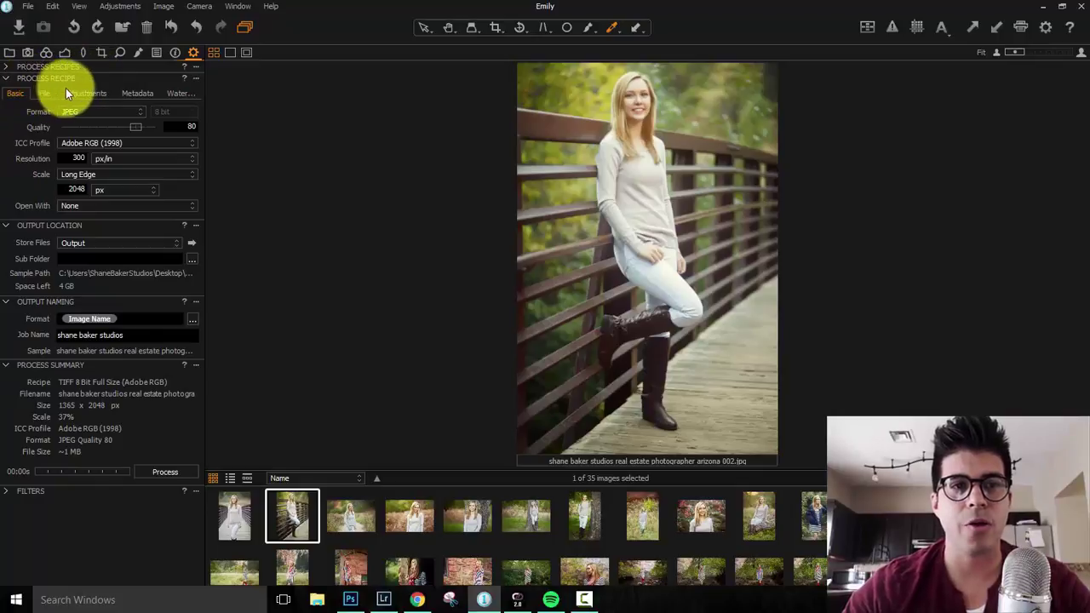
left_click(176, 94)
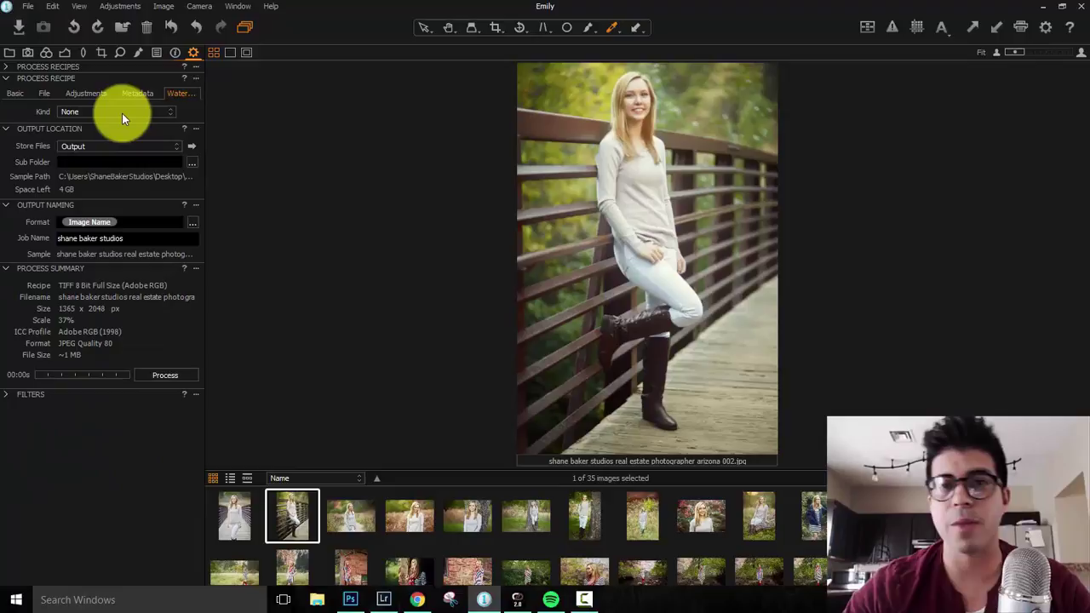
left_click(122, 113)
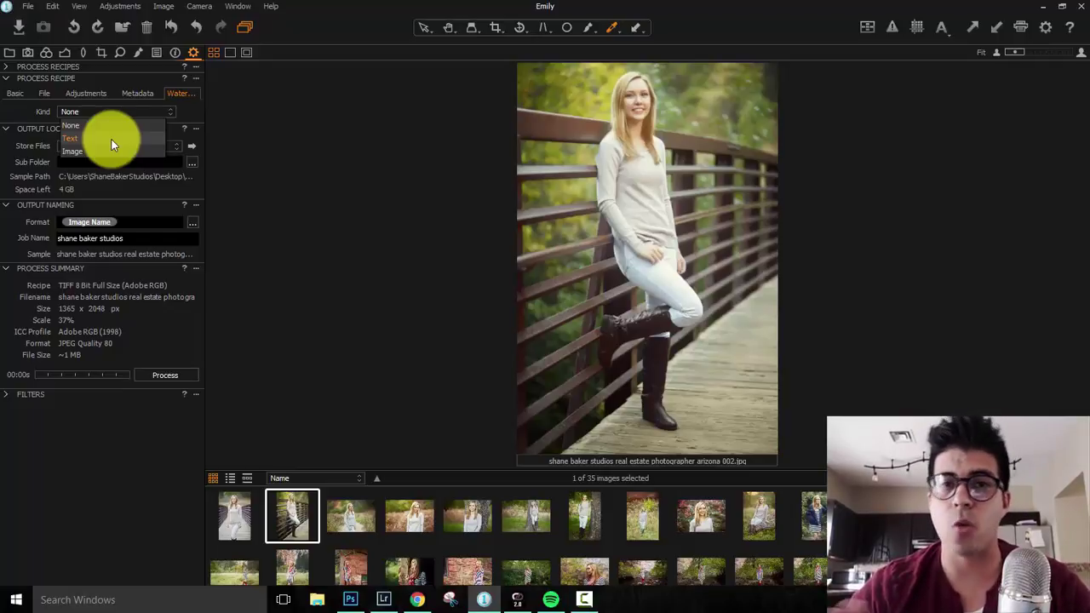
Step: Set a Text watermark reading 'SHANE BAKER STUDIOS' at opacity 13 and scale 174
left_click(111, 138)
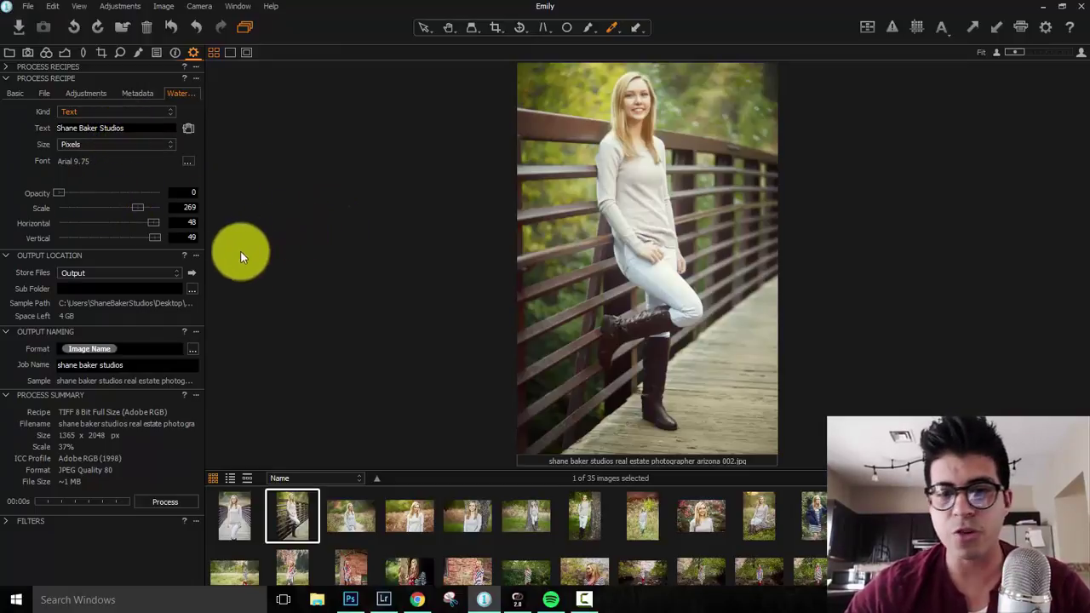
left_click_drag(56, 192, 155, 202)
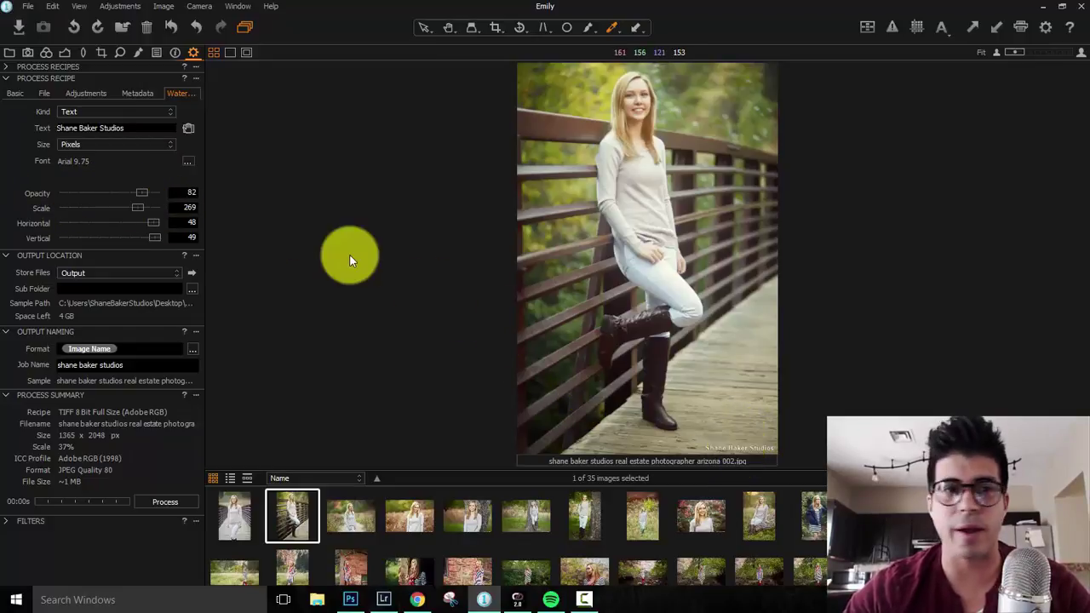
left_click_drag(134, 132, 9, 137)
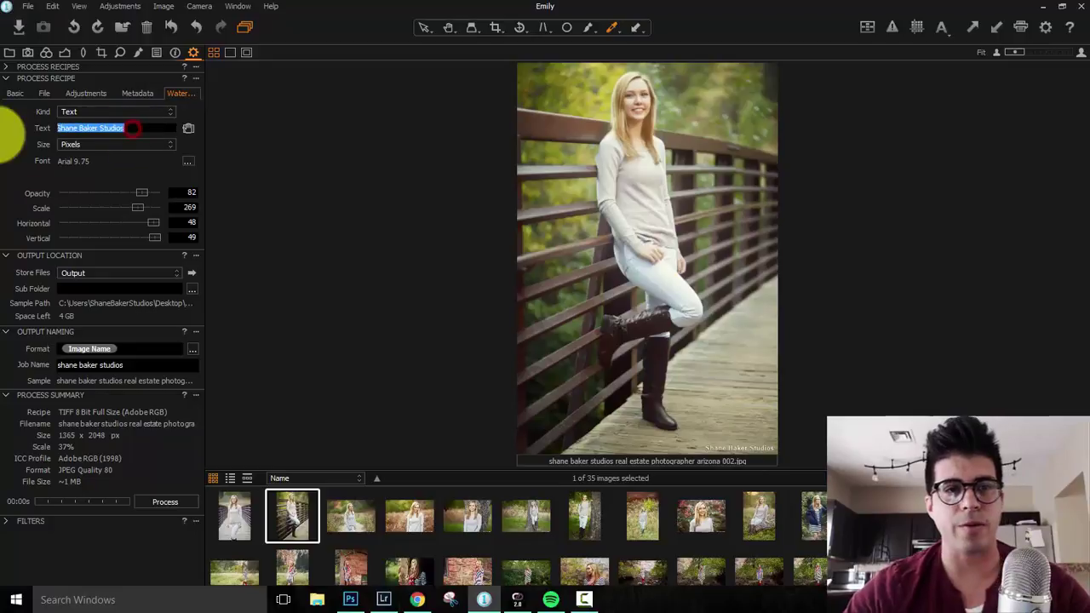
type("SHANE BA")
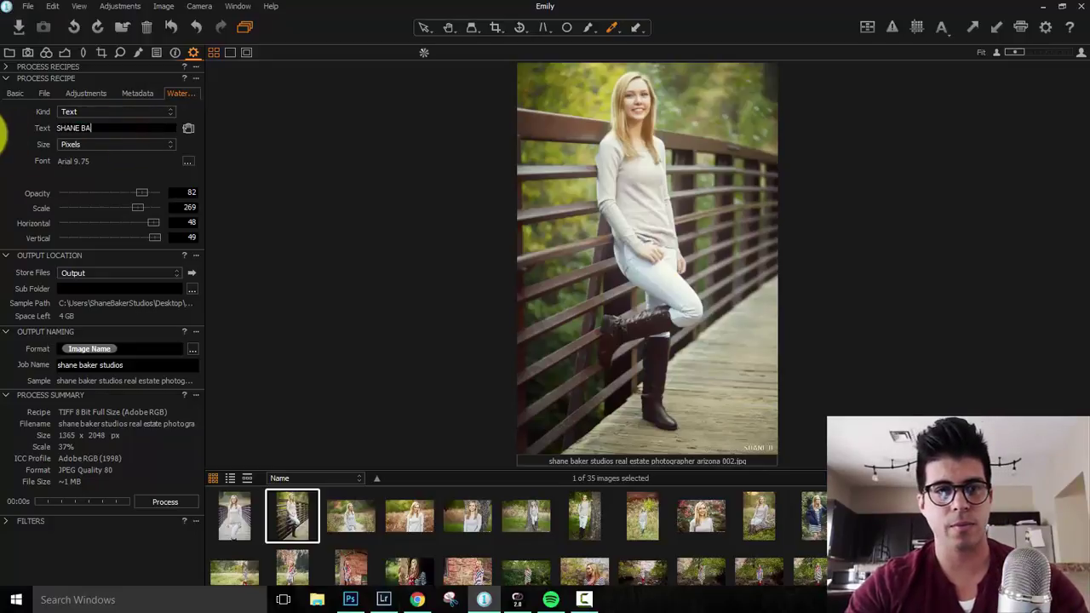
type("KER STUDIOS")
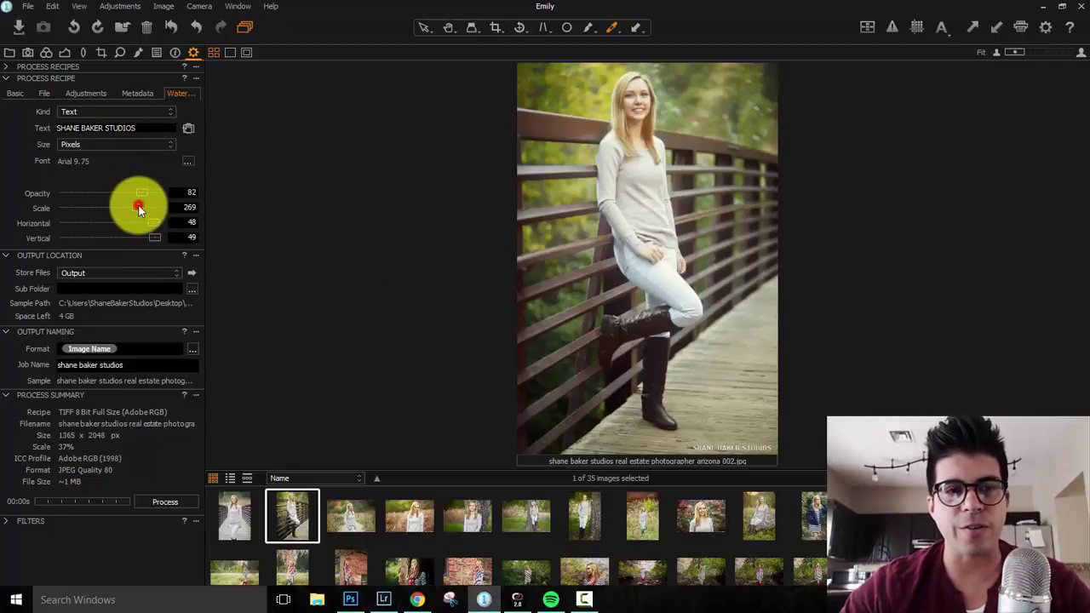
left_click_drag(136, 206, 68, 193)
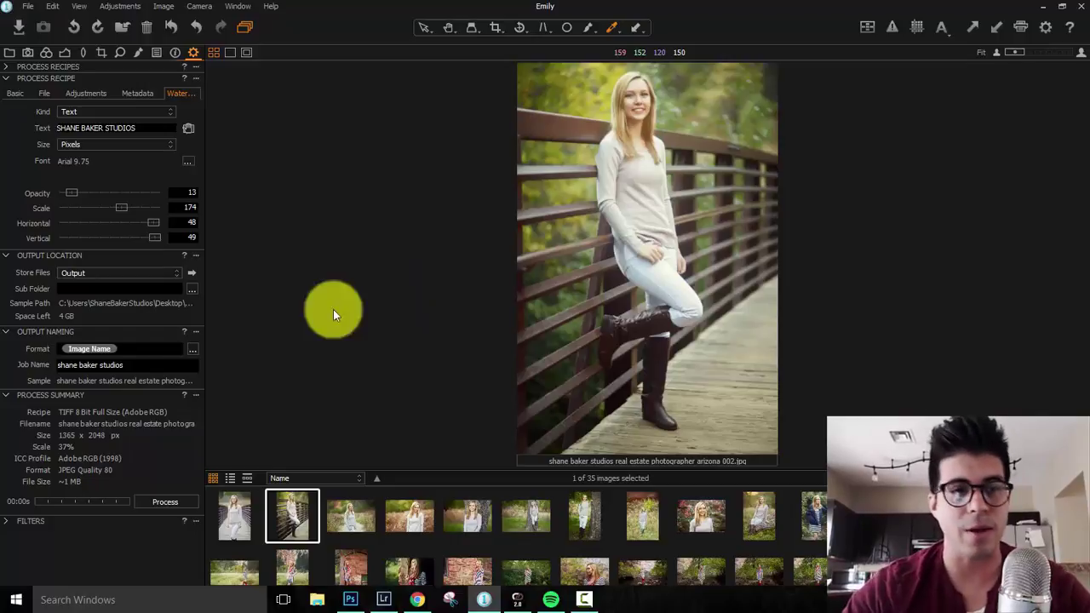
Step: Set Store Files to the Desktop Test folder
left_click(100, 292)
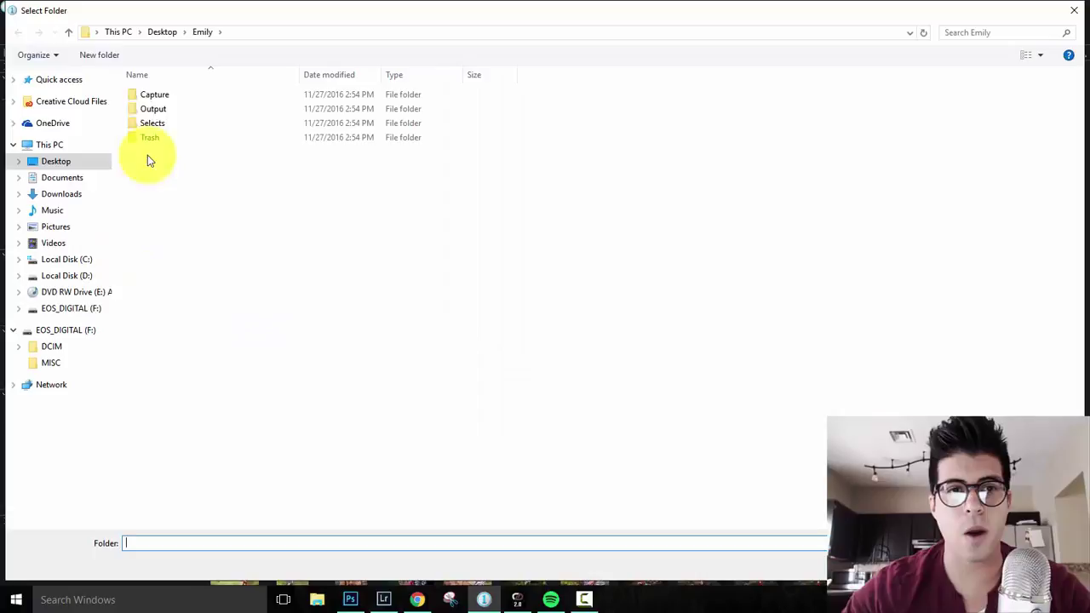
left_click(68, 162)
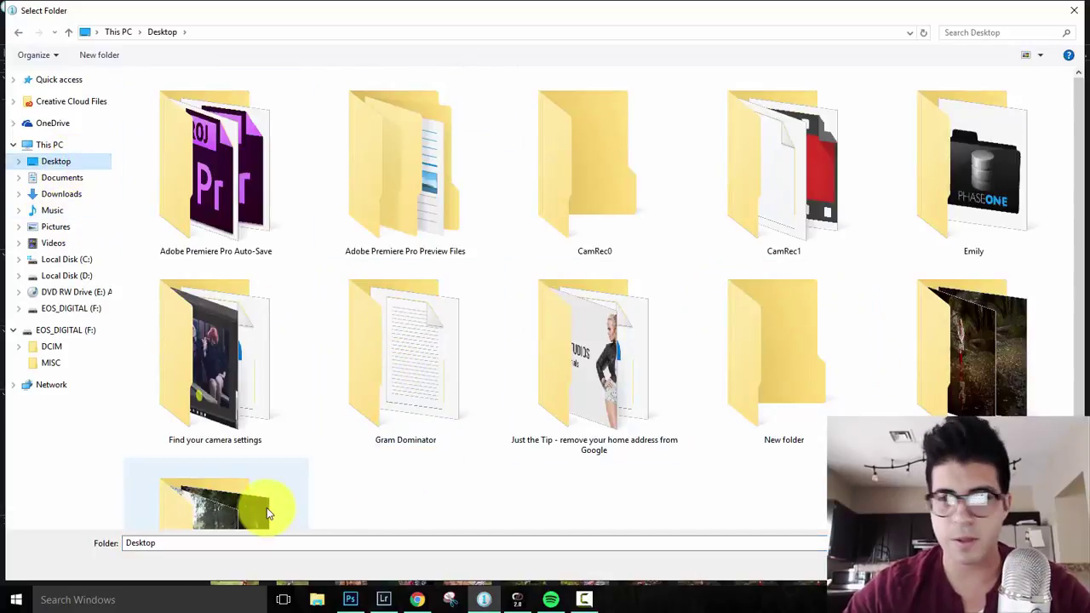
left_click(234, 511)
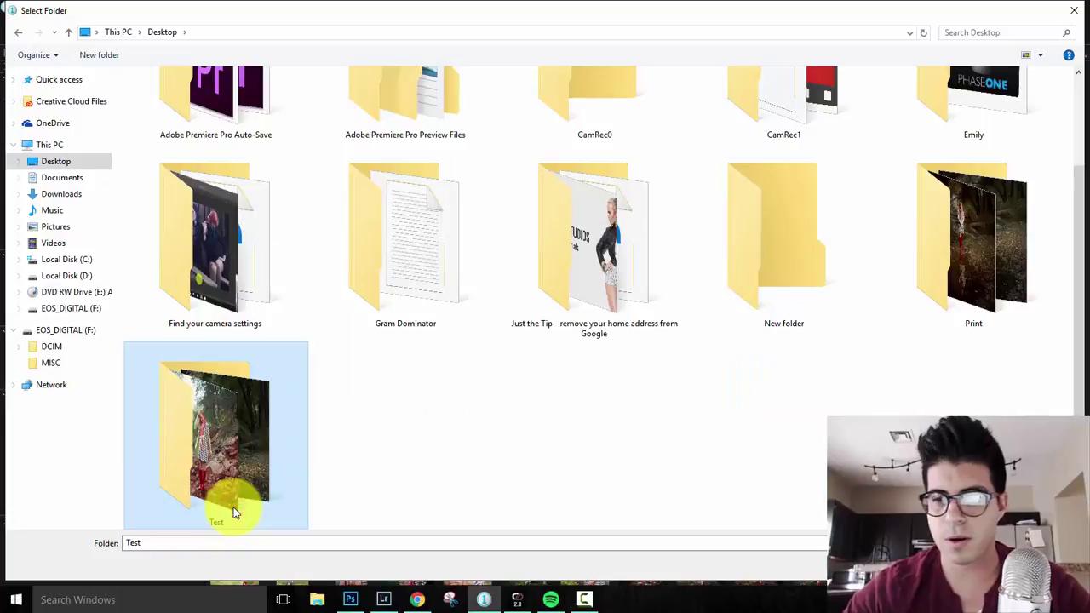
left_click(953, 566)
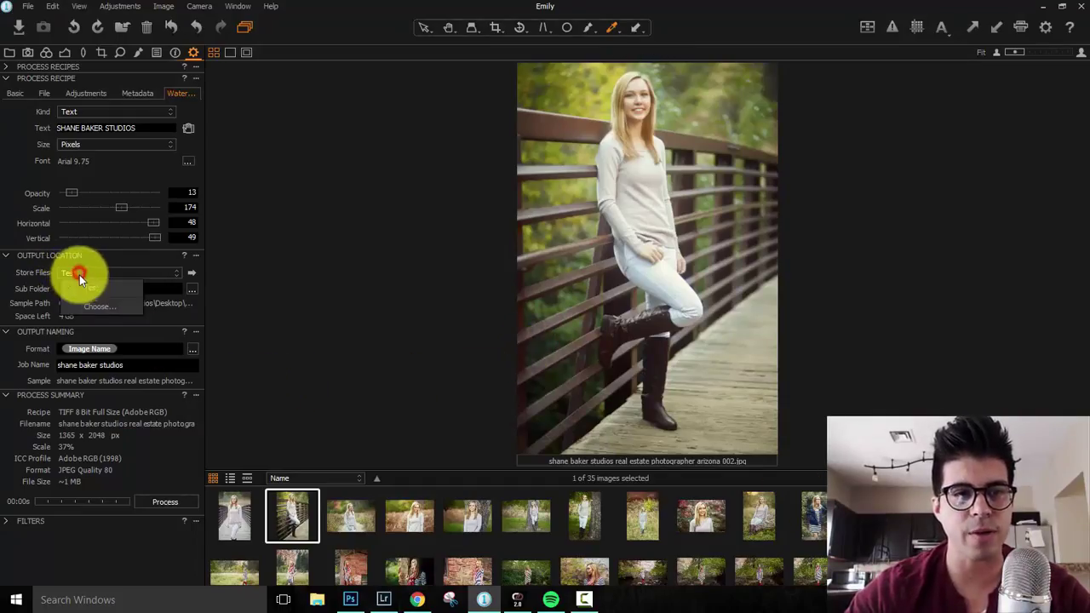
Step: Create a 'Capture one' folder inside Test and select it as the output location
left_click(92, 307)
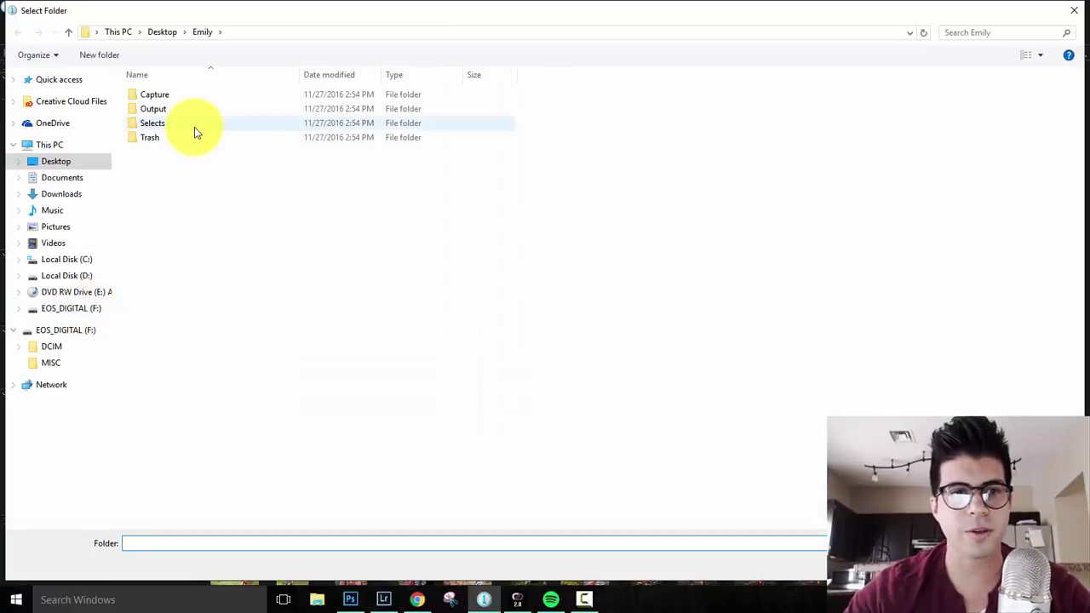
left_click(56, 164)
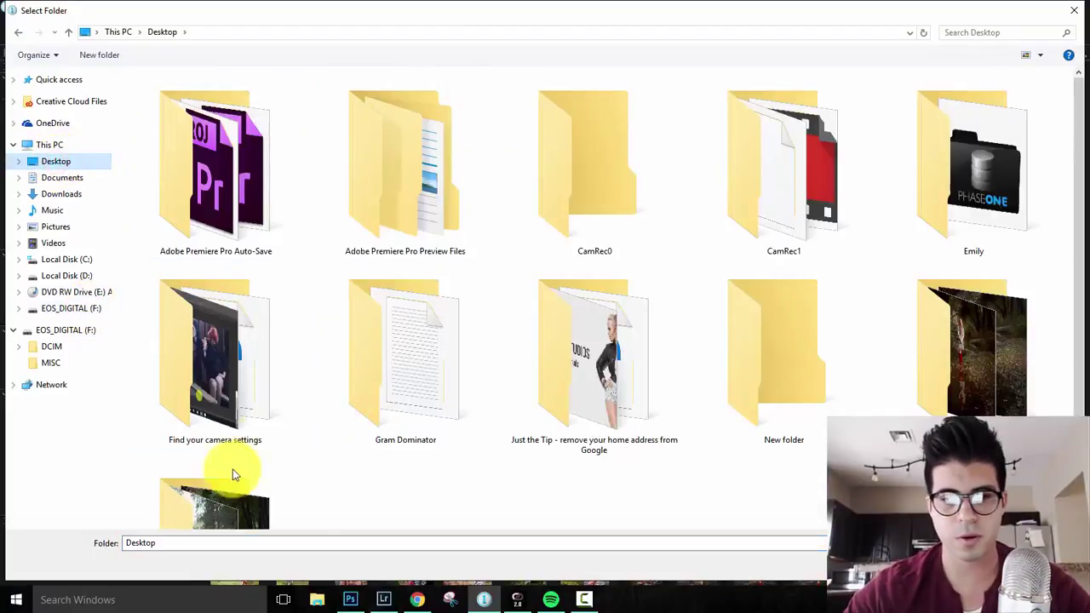
left_click(230, 481)
double_click(228, 484)
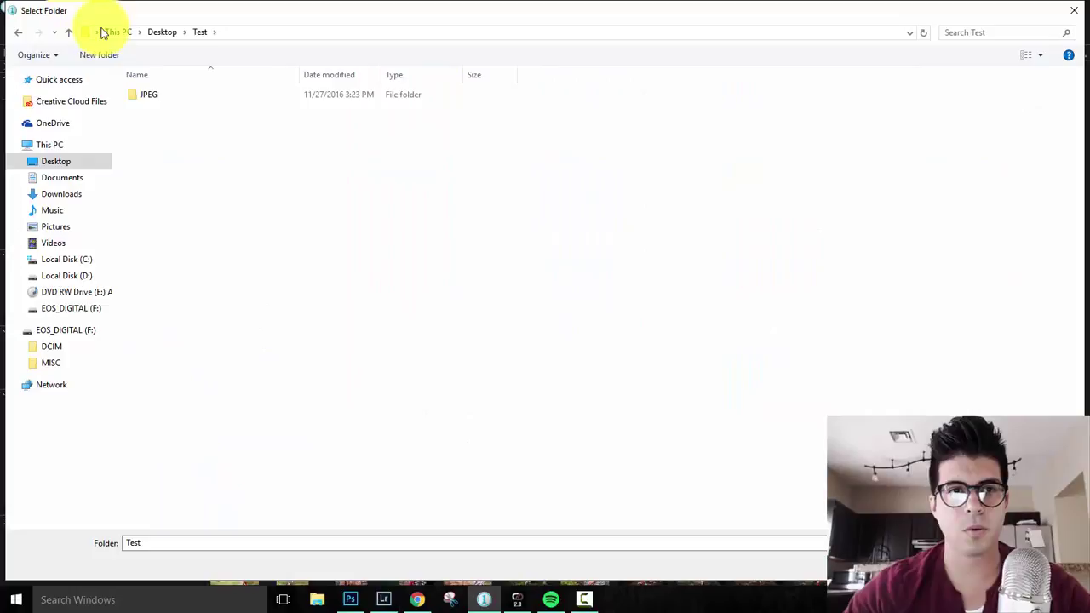
left_click(107, 55)
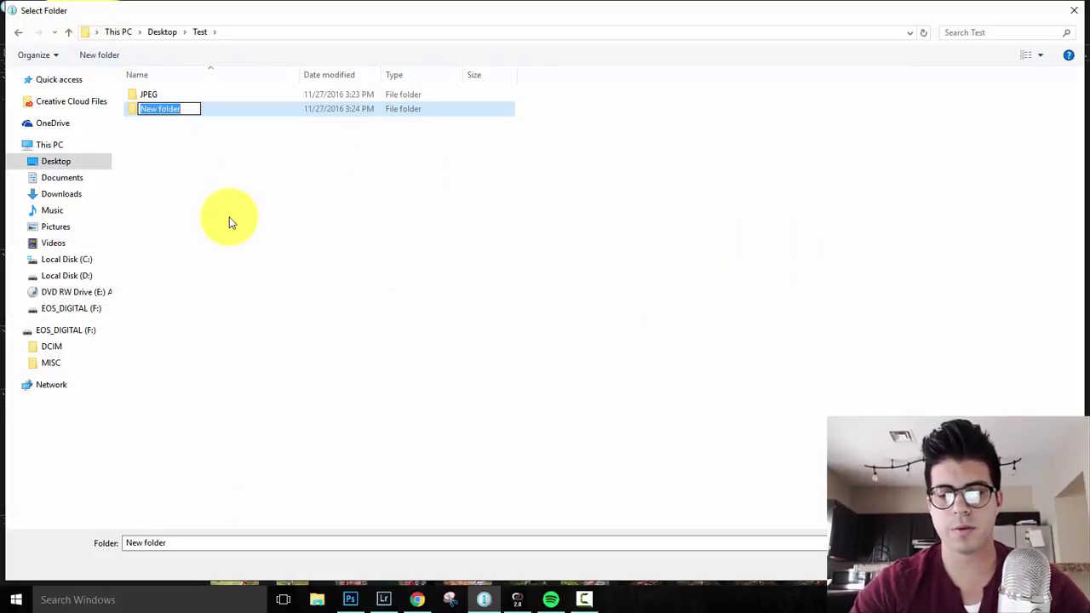
type("CAPTRU")
key("BackSpace")
key("BackSpace")
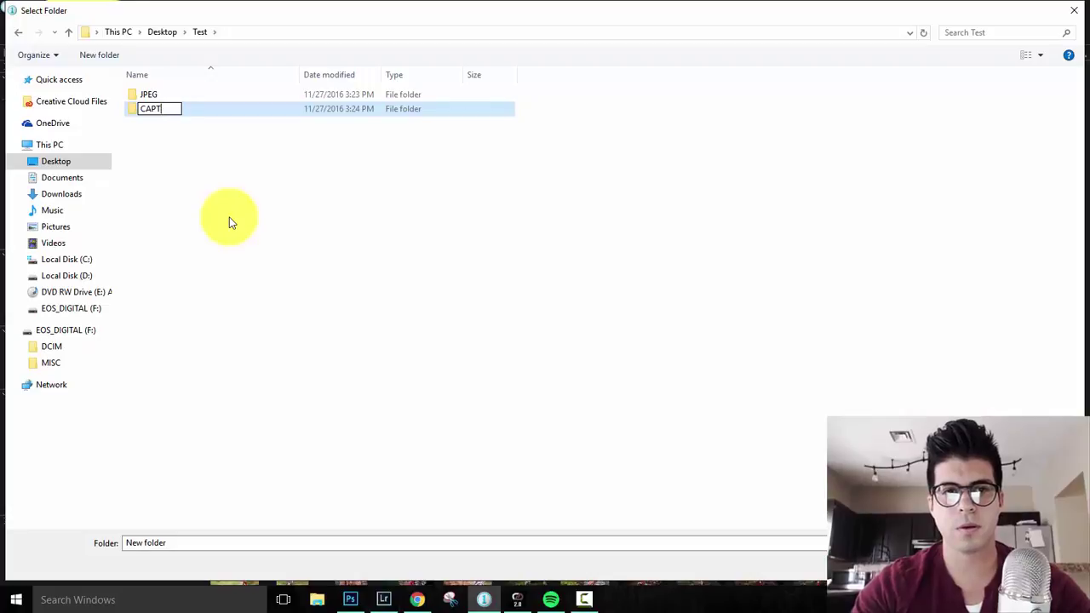
key("BackSpace")
key("BackSpace")
key("BackSpace")
type("apture")
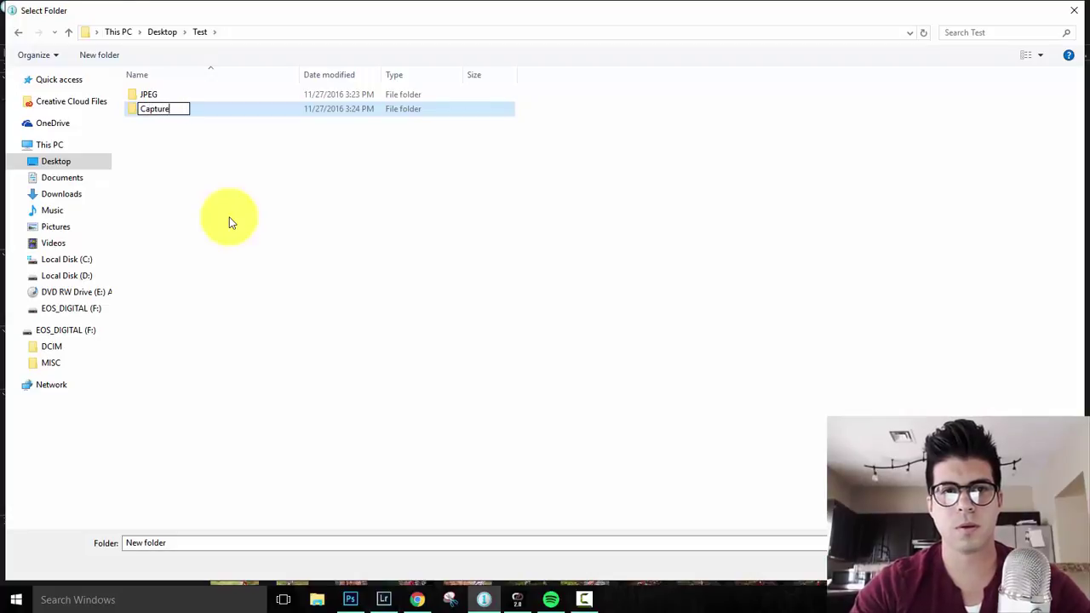
type(" one")
key("Return")
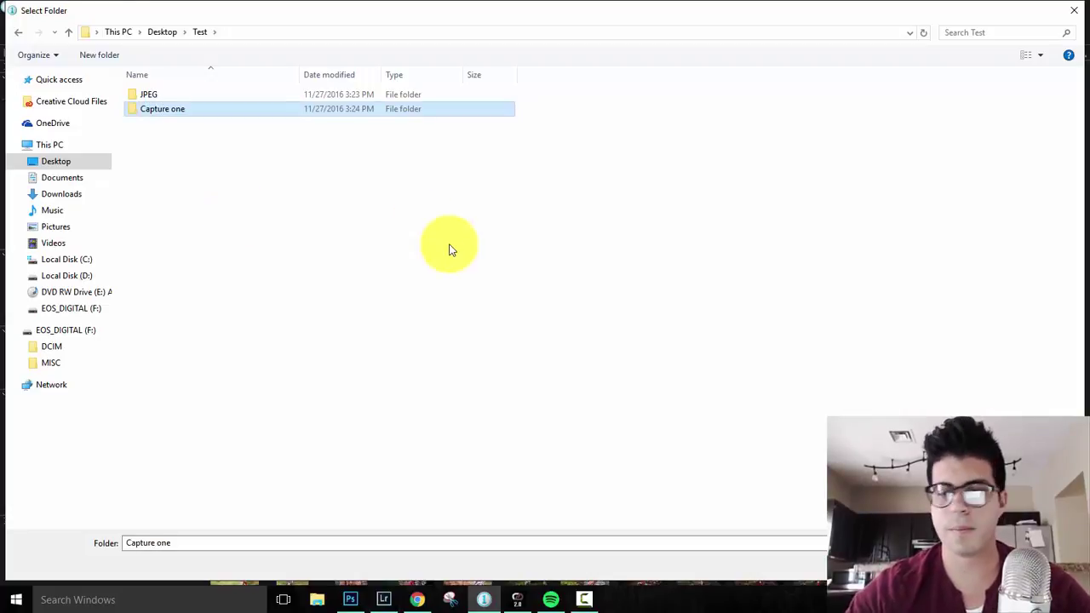
key("Return")
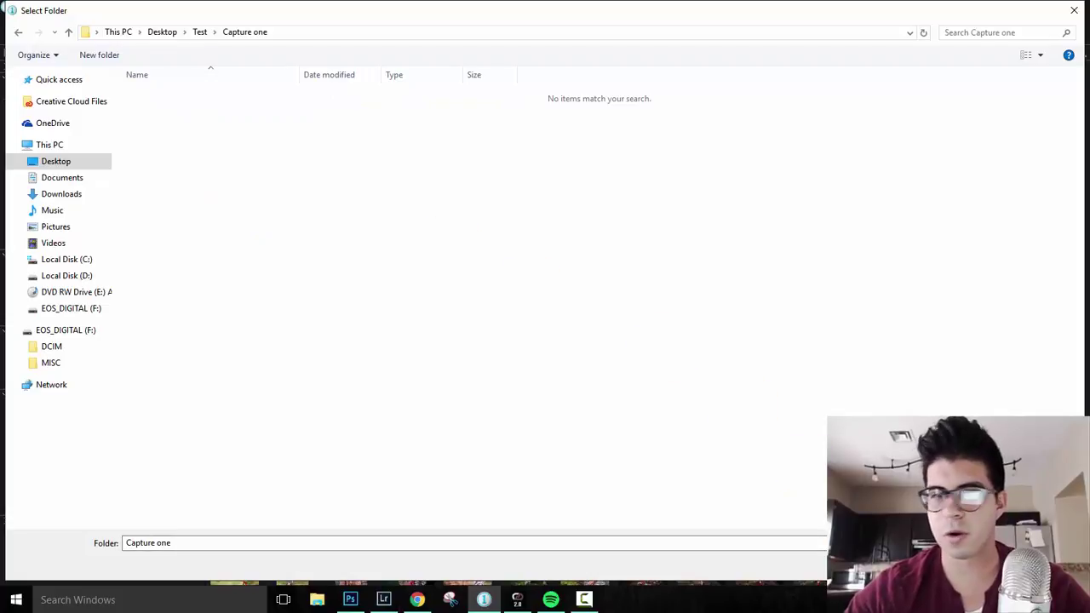
key("Return")
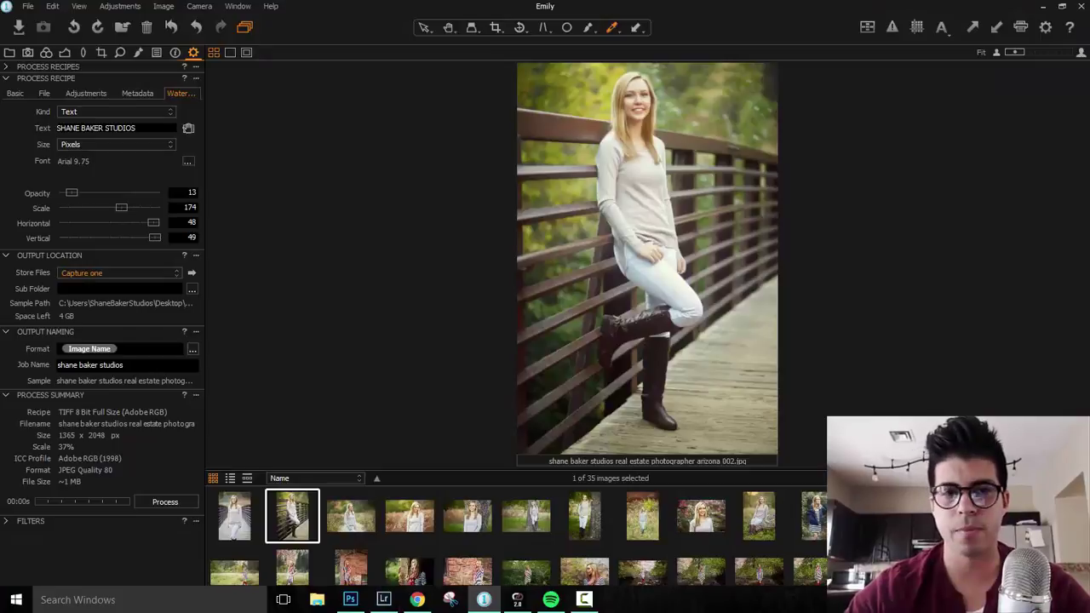
Step: Select all 35 portraits and create a new variant of each
key("ctrl+a")
right_click(298, 513)
left_click(301, 515)
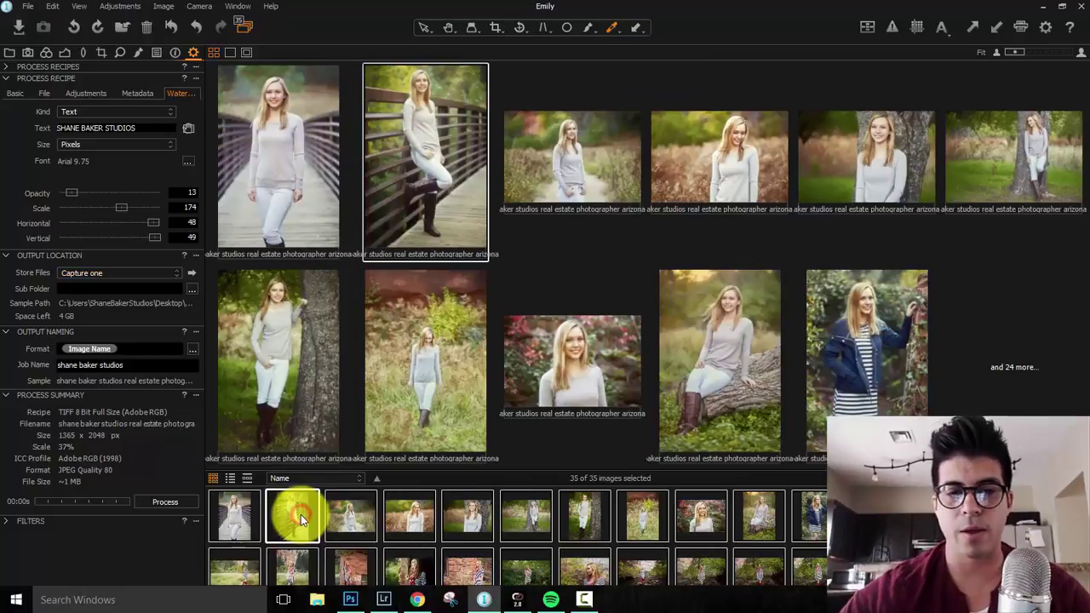
Step: Open and cancel Batch Rename, then process the selected variants with the watermark recipe
right_click(301, 514)
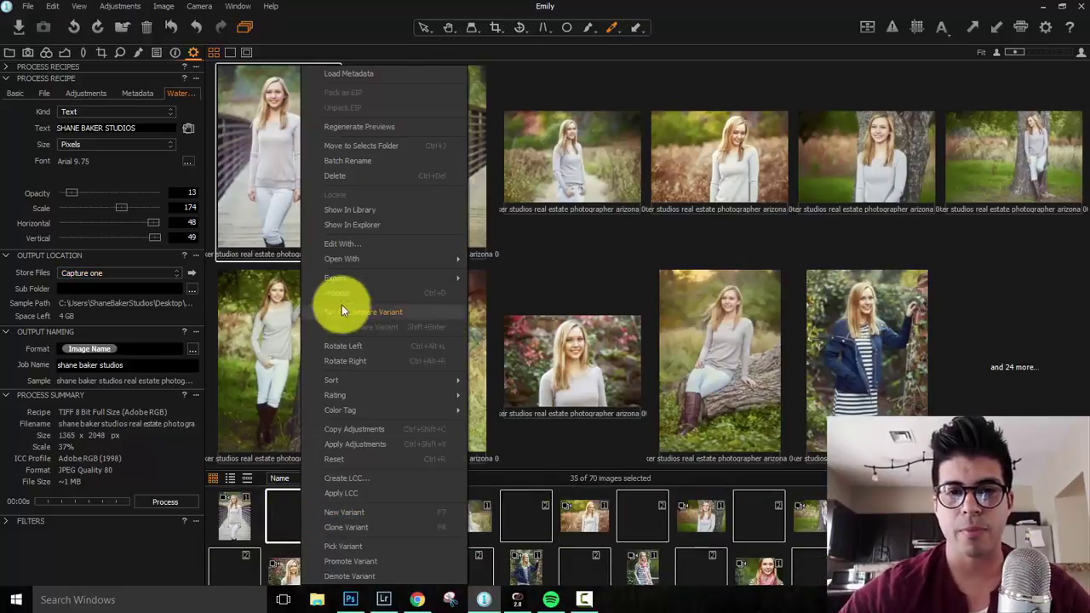
left_click(357, 161)
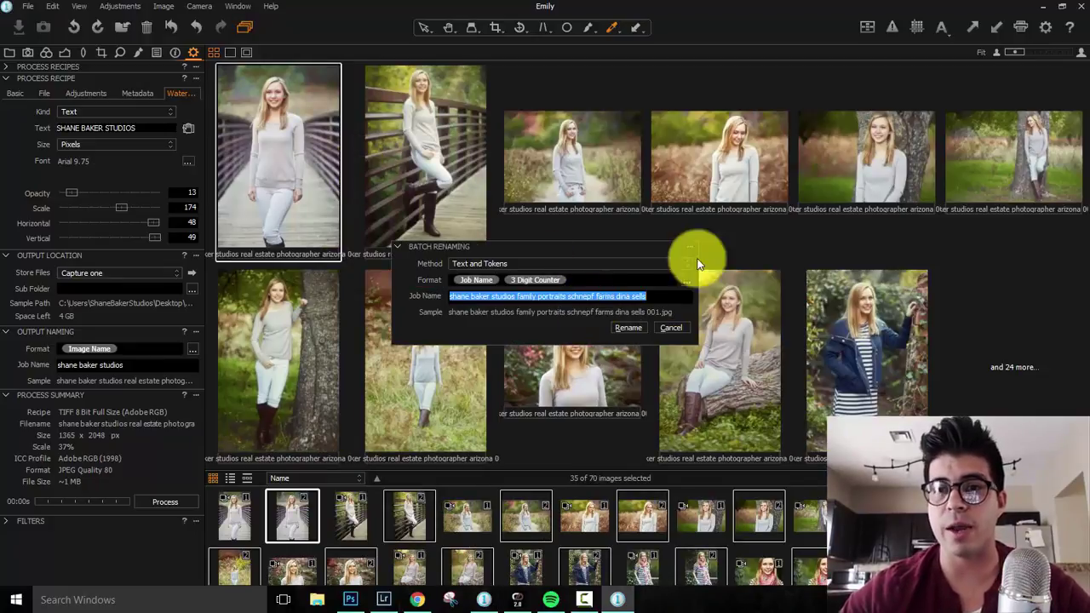
left_click(671, 327)
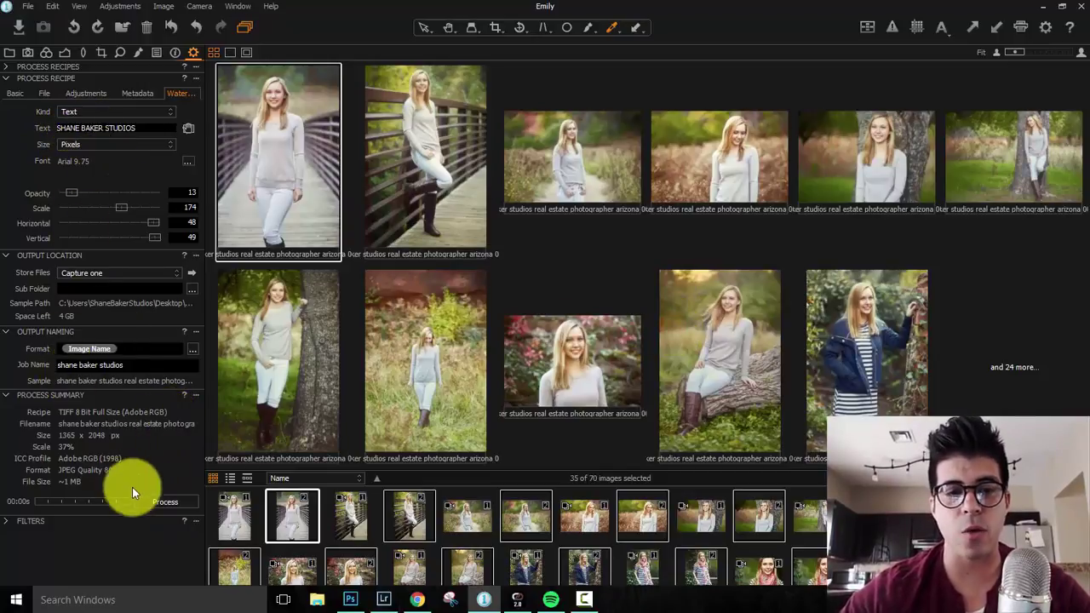
left_click(152, 500)
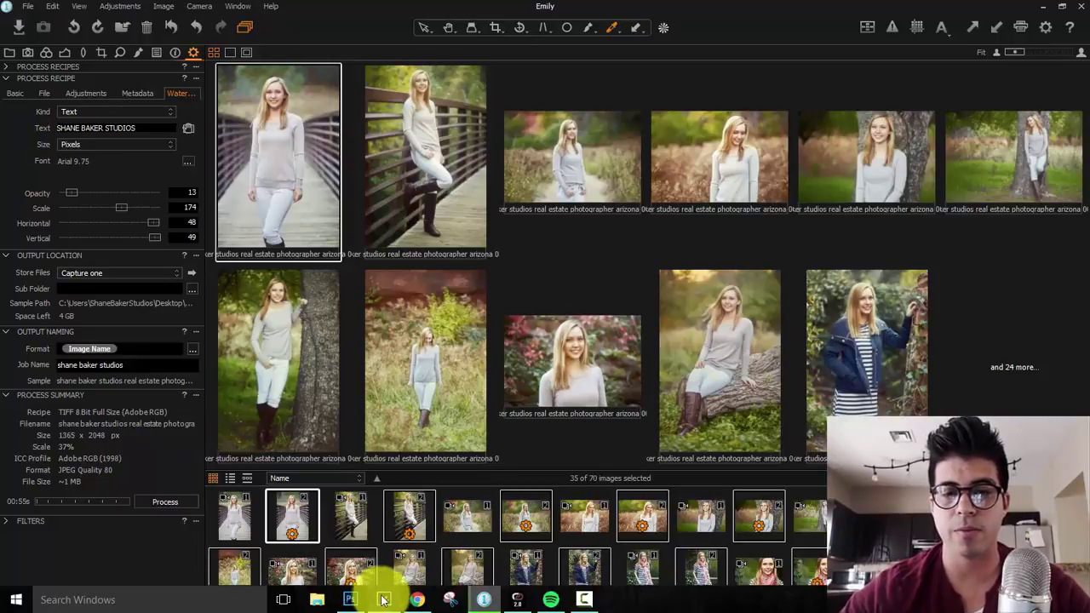
mouse_move(390, 601)
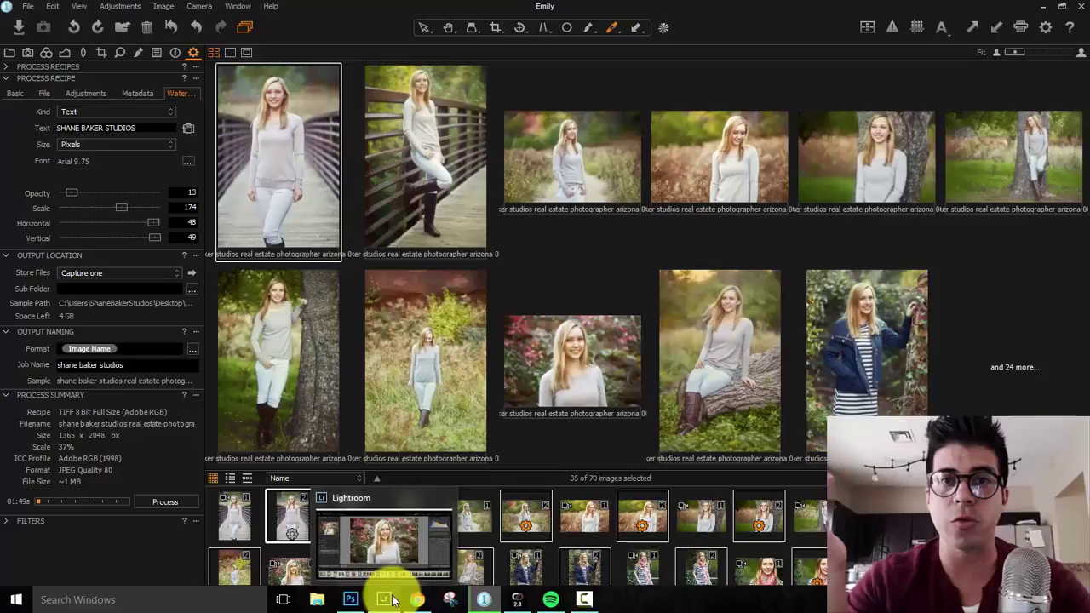